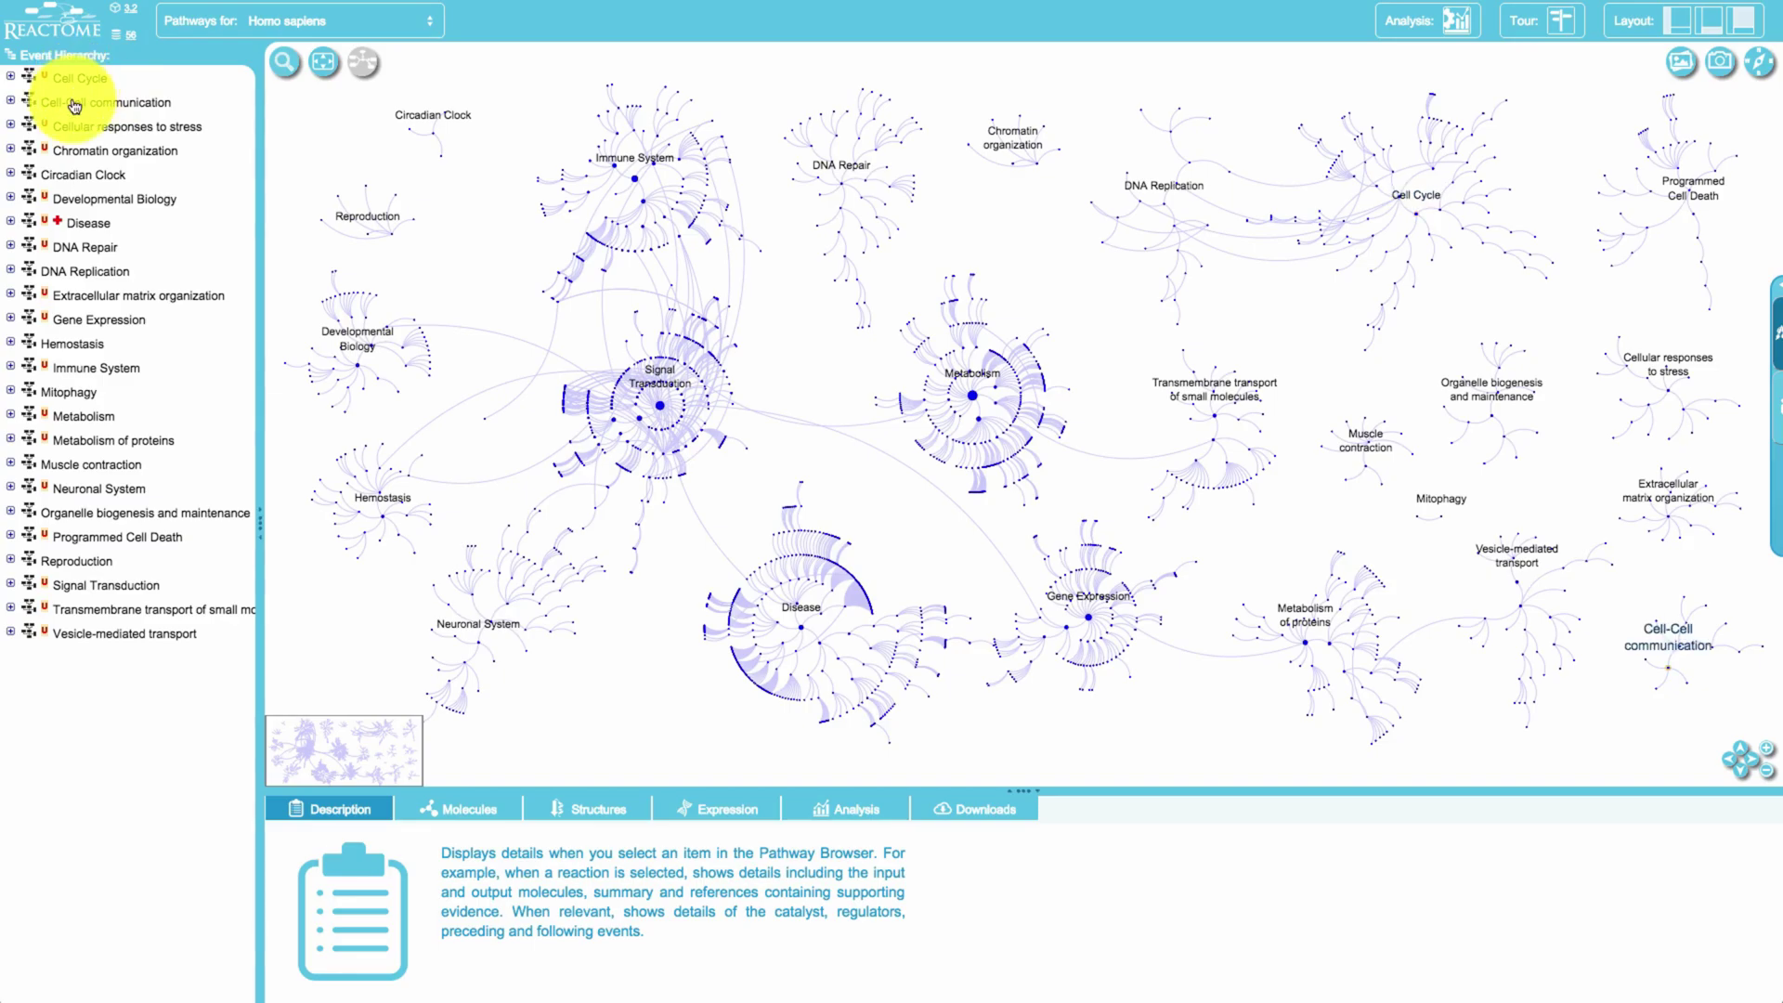
# Browse Immune System > Adaptive Immune System to Class I MHC antigen processing, then reset the view.
pyautogui.click(82, 368)
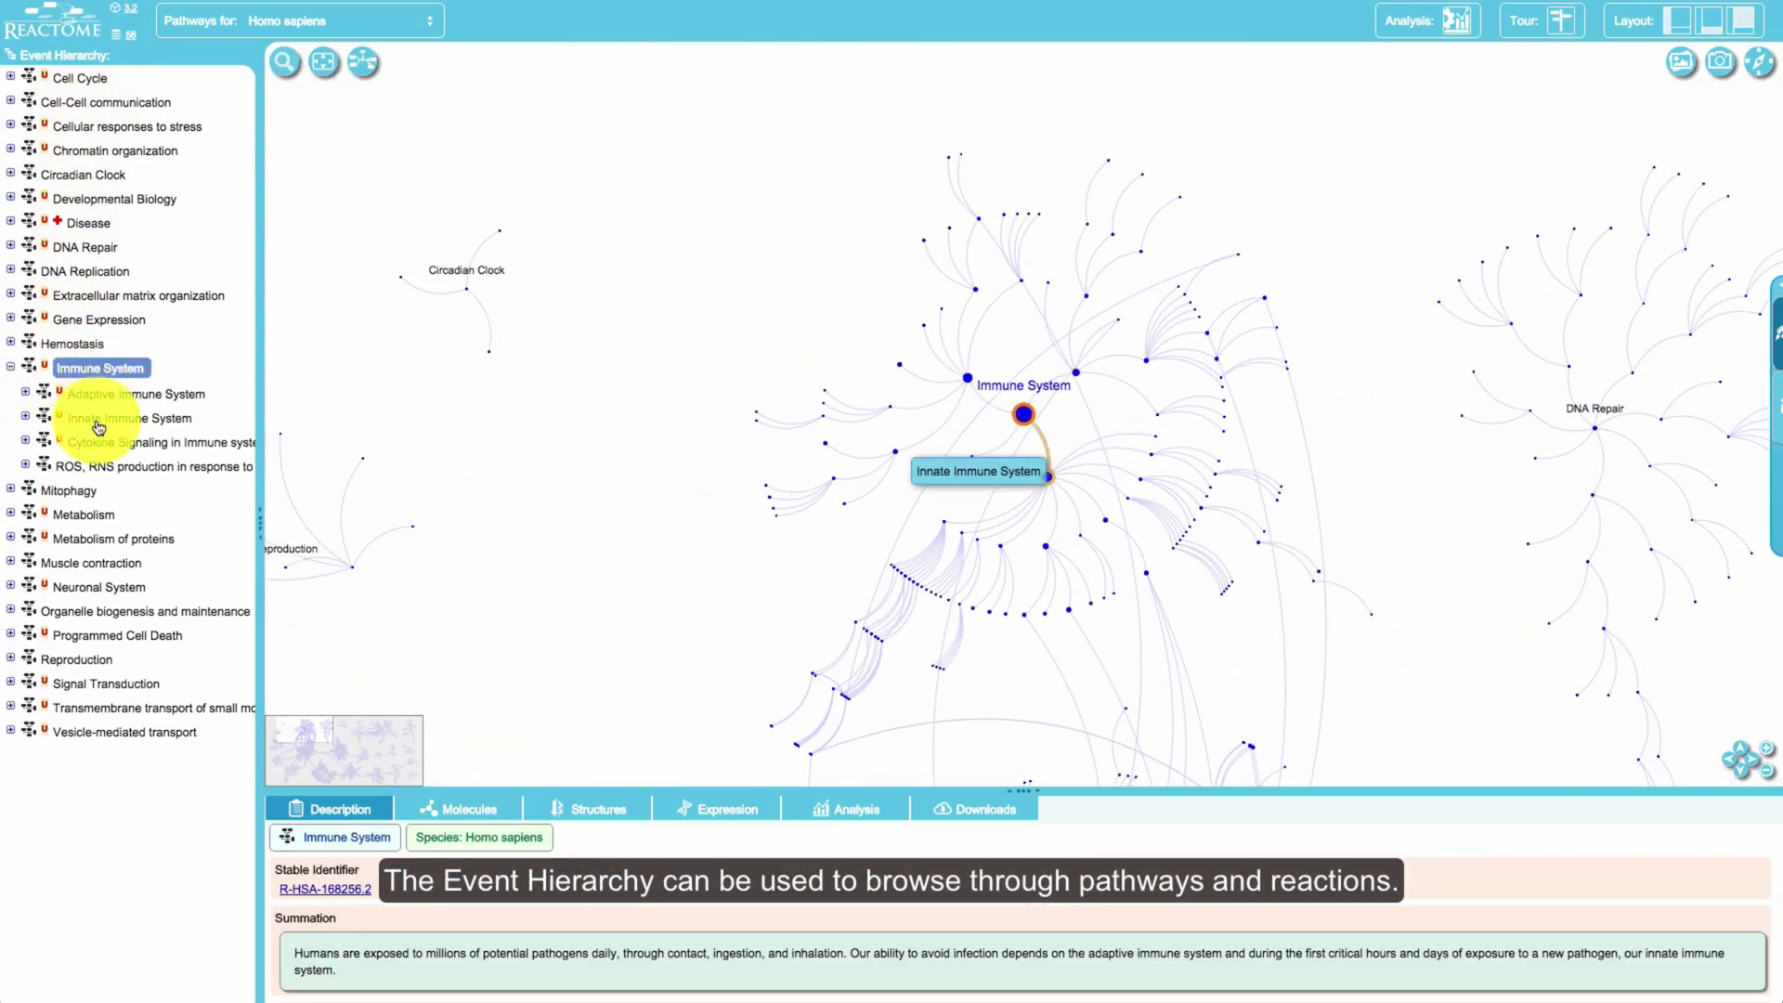
pyautogui.click(99, 396)
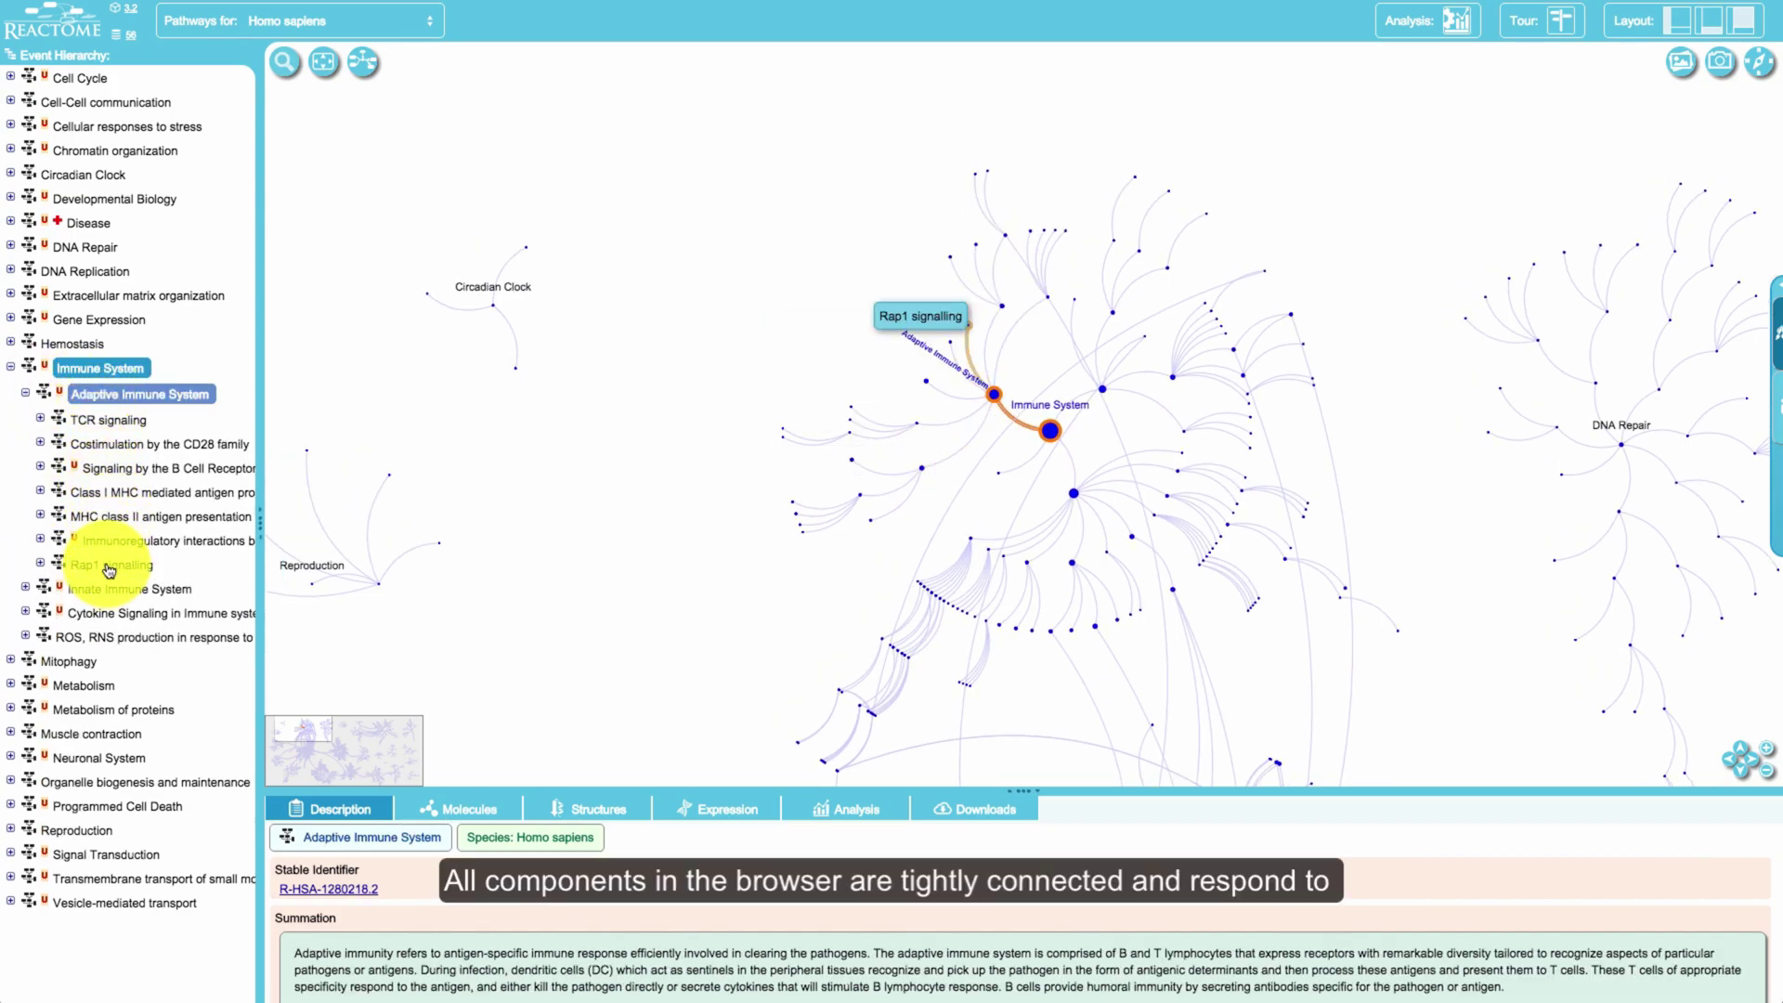
pyautogui.click(110, 497)
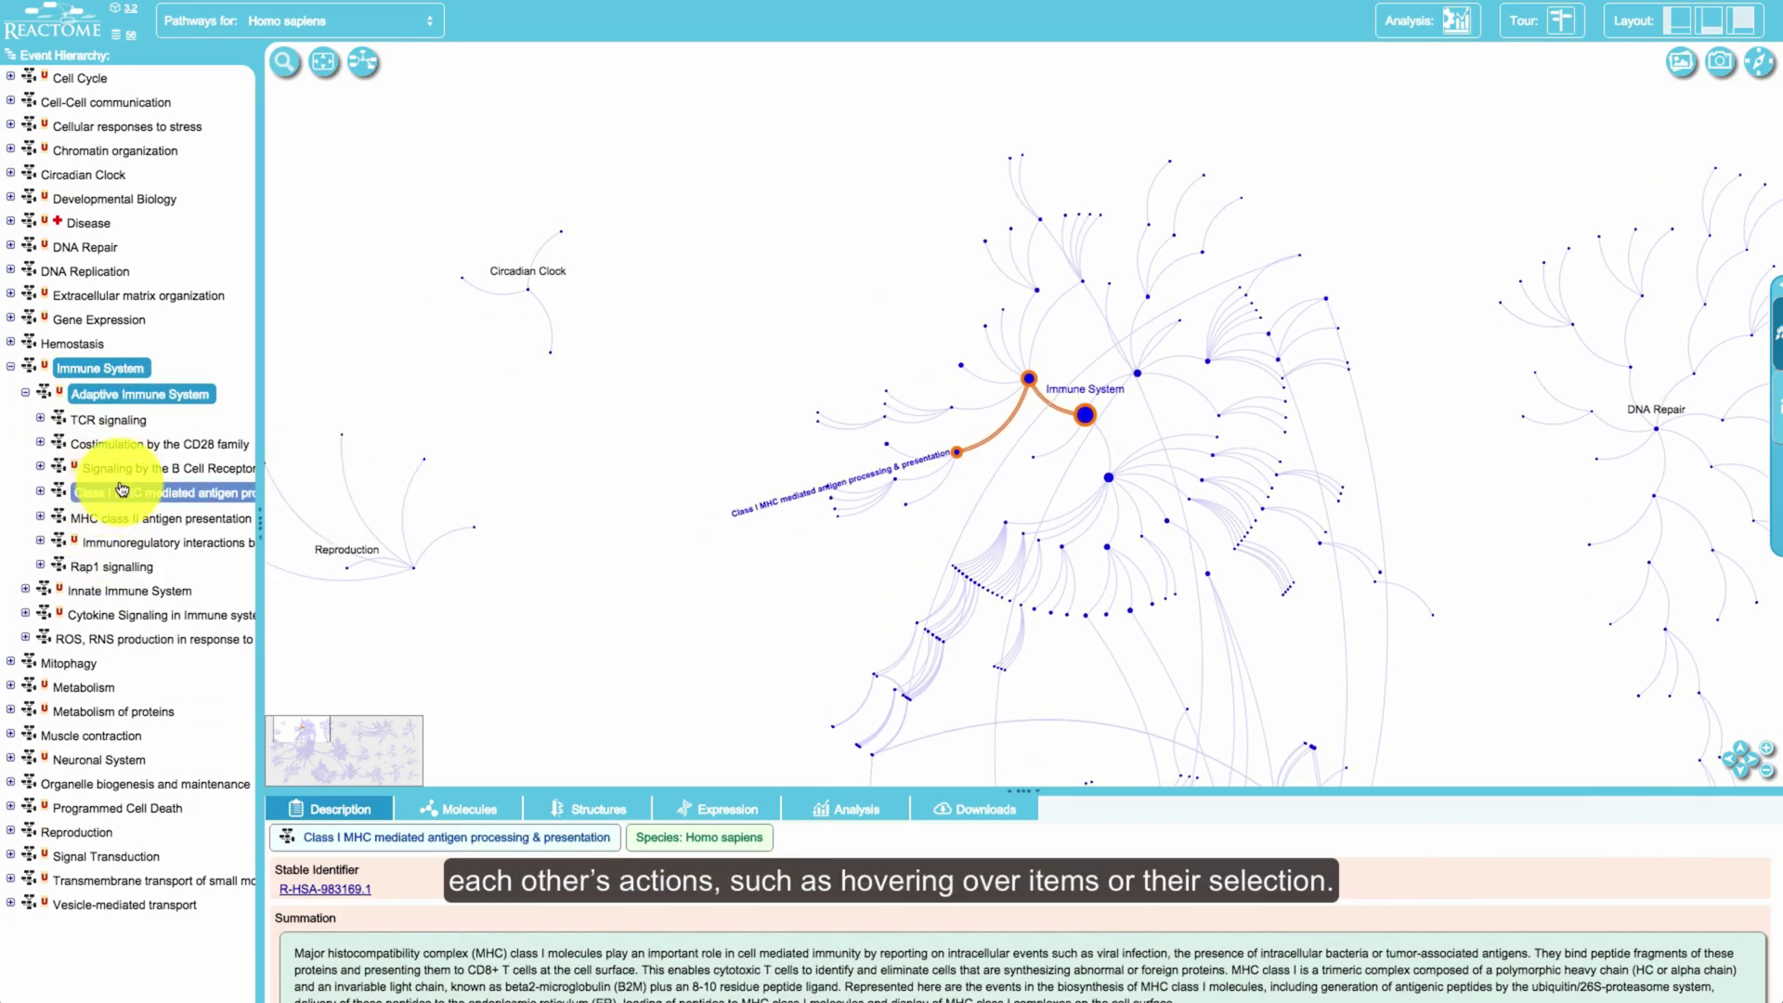
pyautogui.click(10, 366)
pyautogui.click(382, 370)
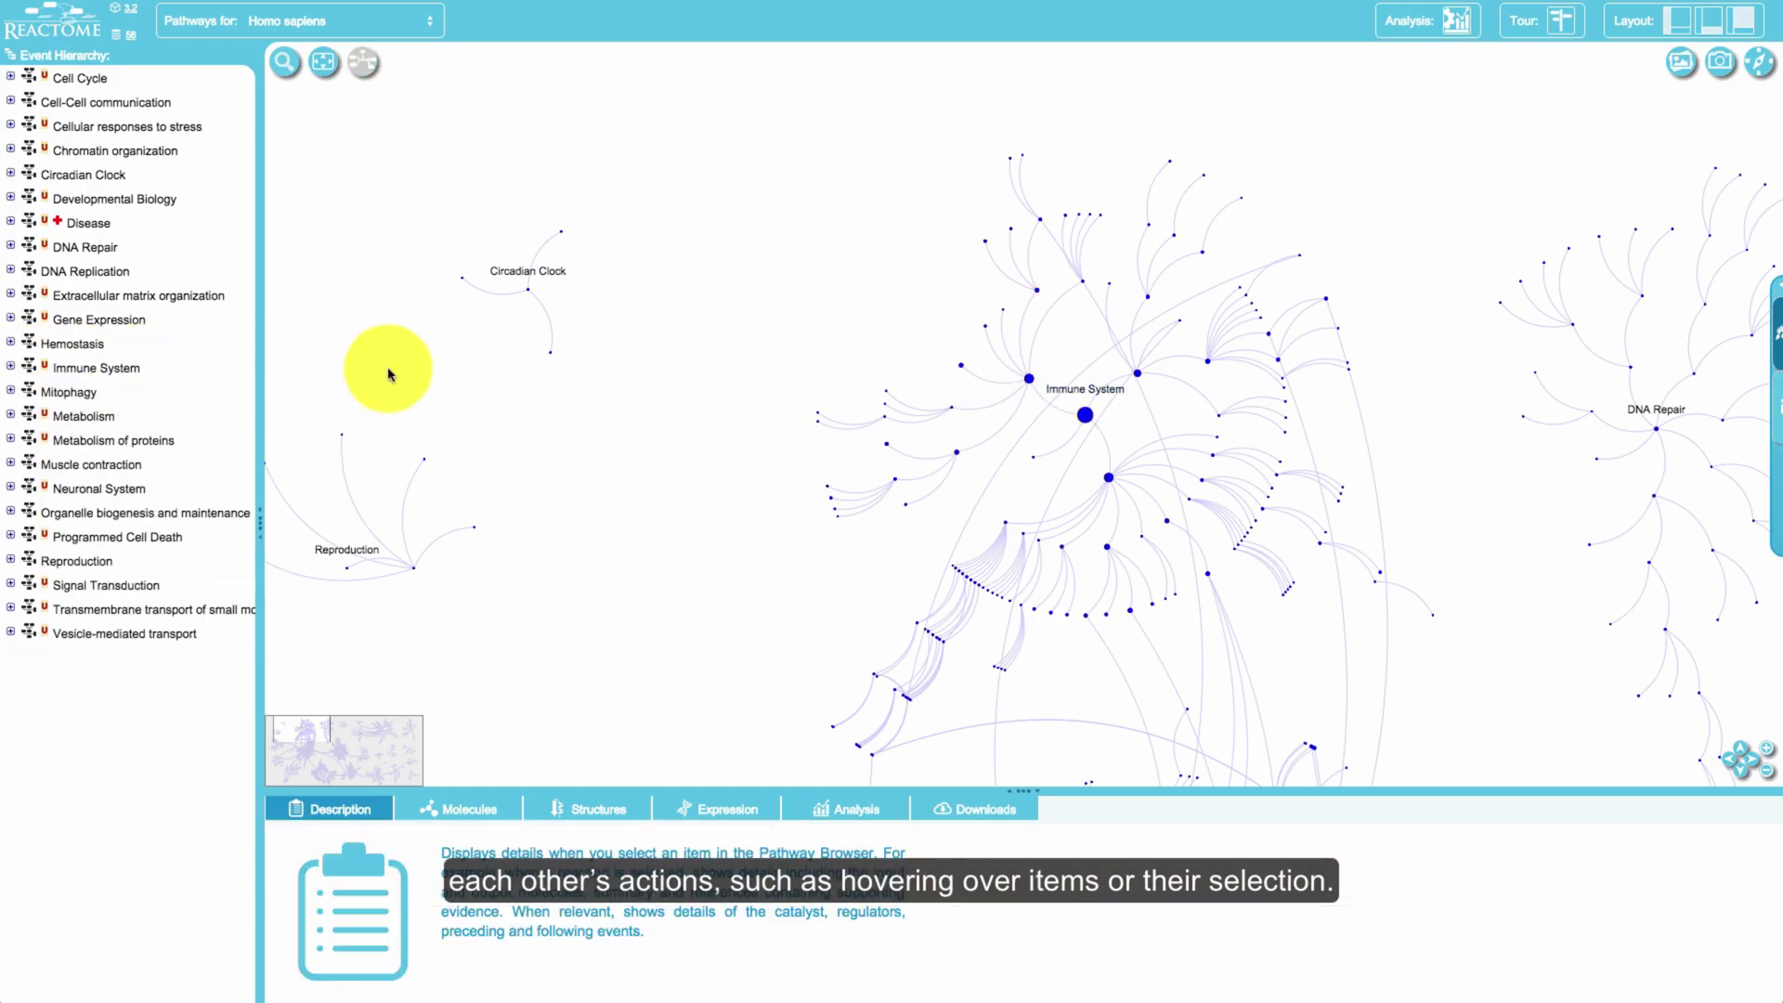
pyautogui.click(330, 70)
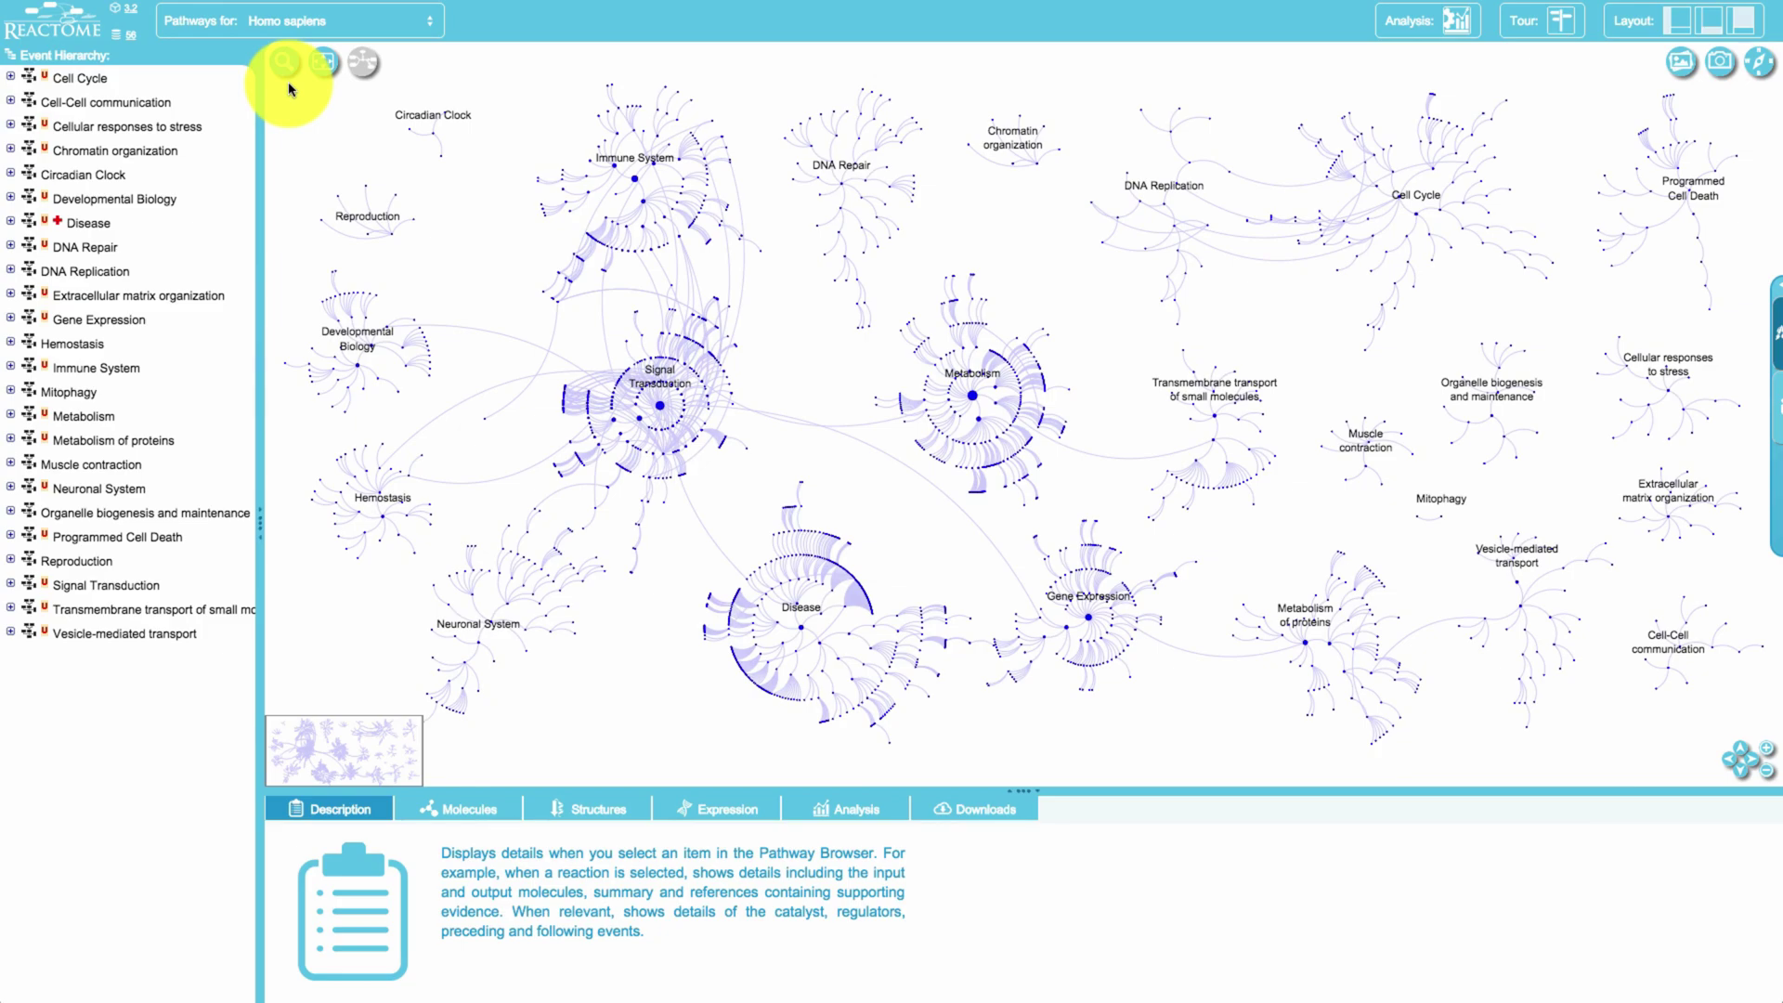
# Search 'class antig' and open the Class I MHC mediated antigen processing & presentation pathway.
pyautogui.click(285, 63)
pyautogui.write('class an')
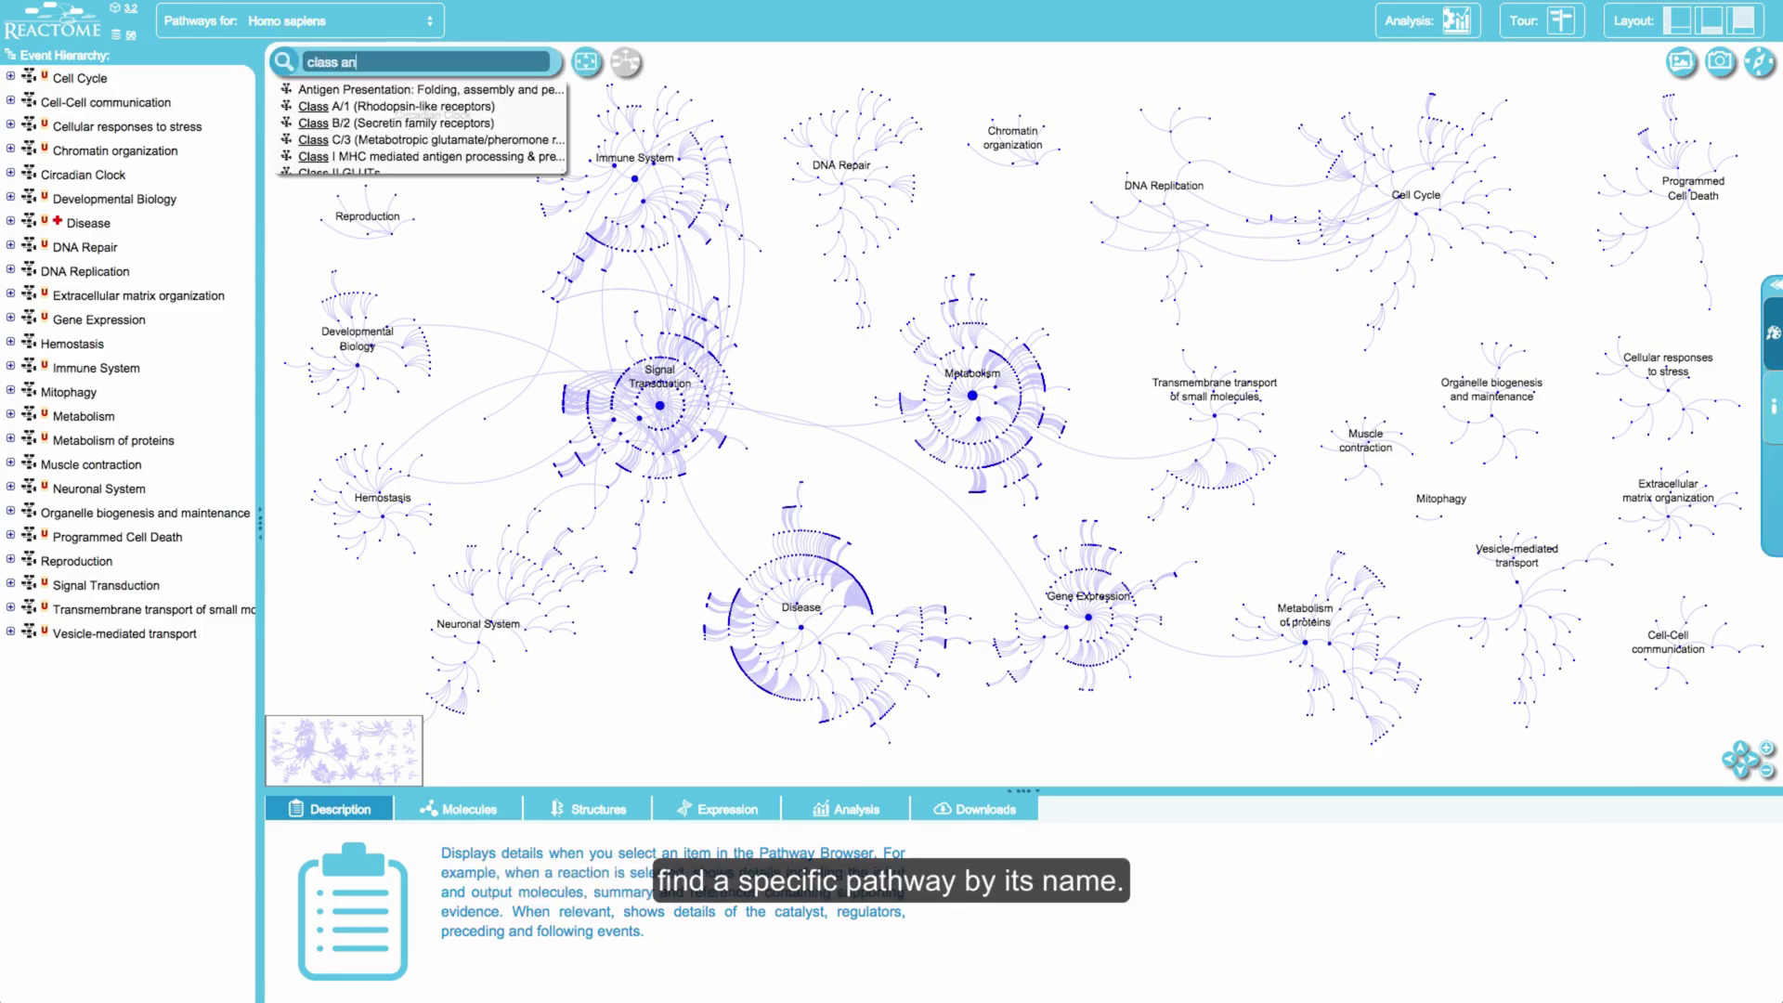
pyautogui.write('tigen')
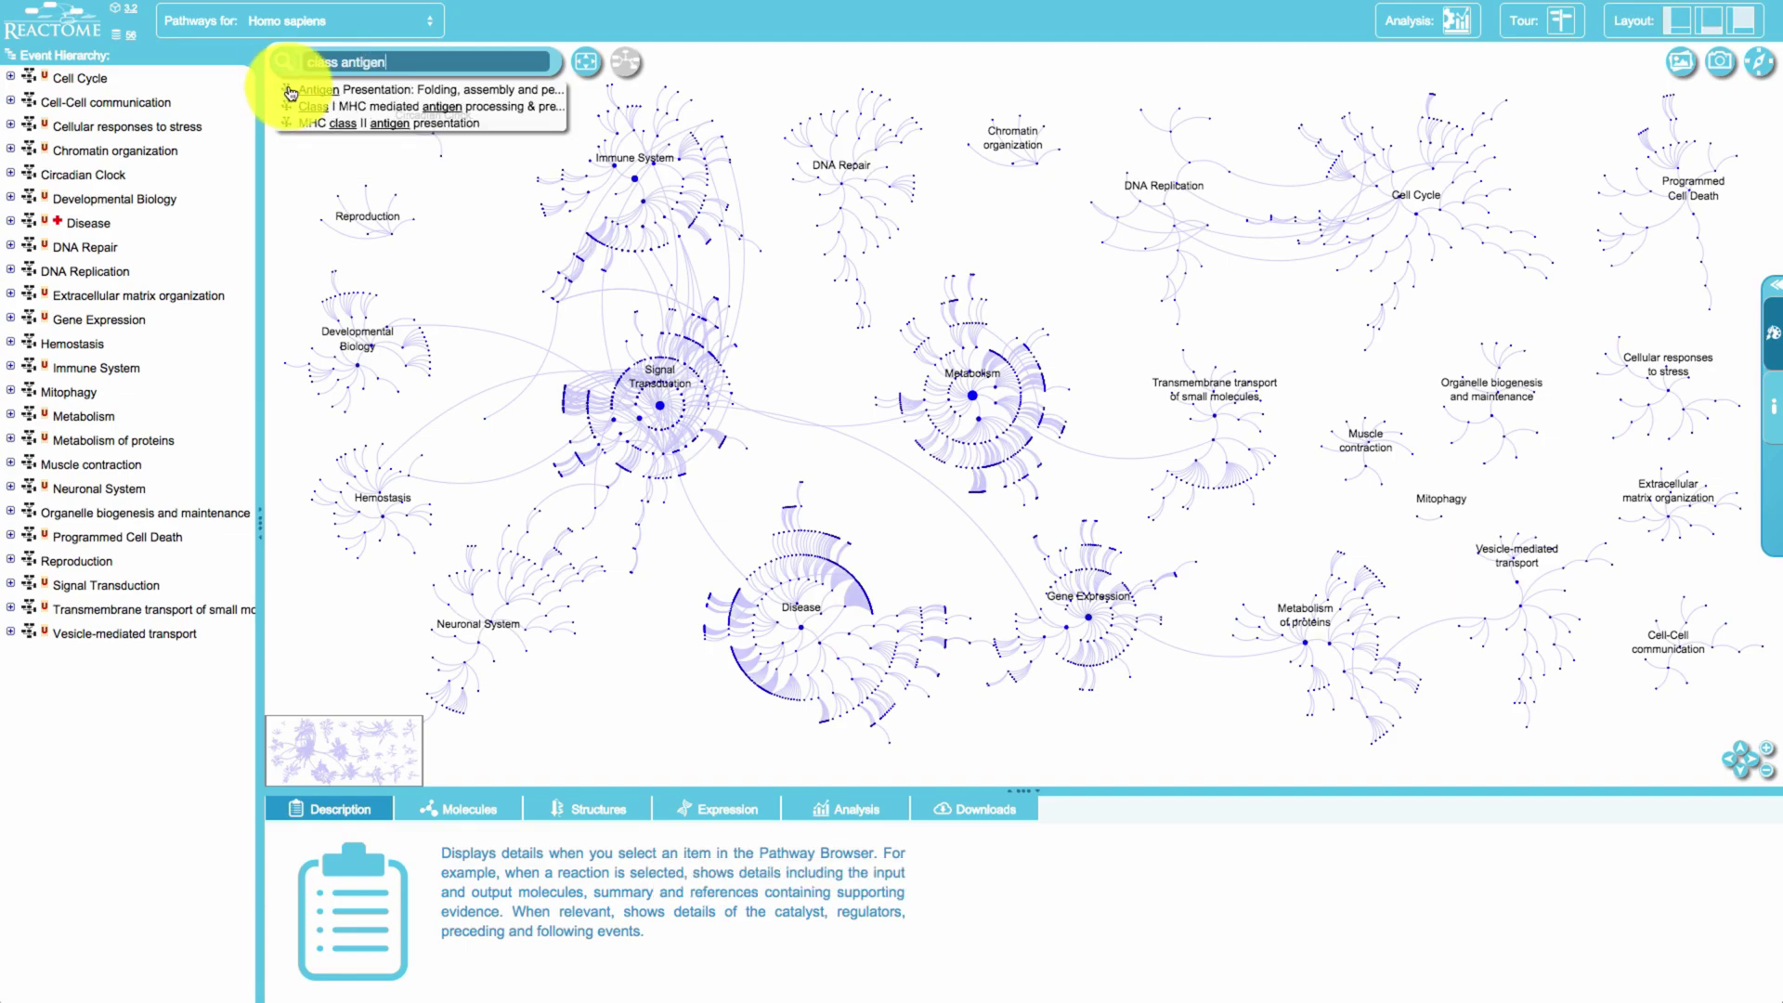
pyautogui.click(336, 128)
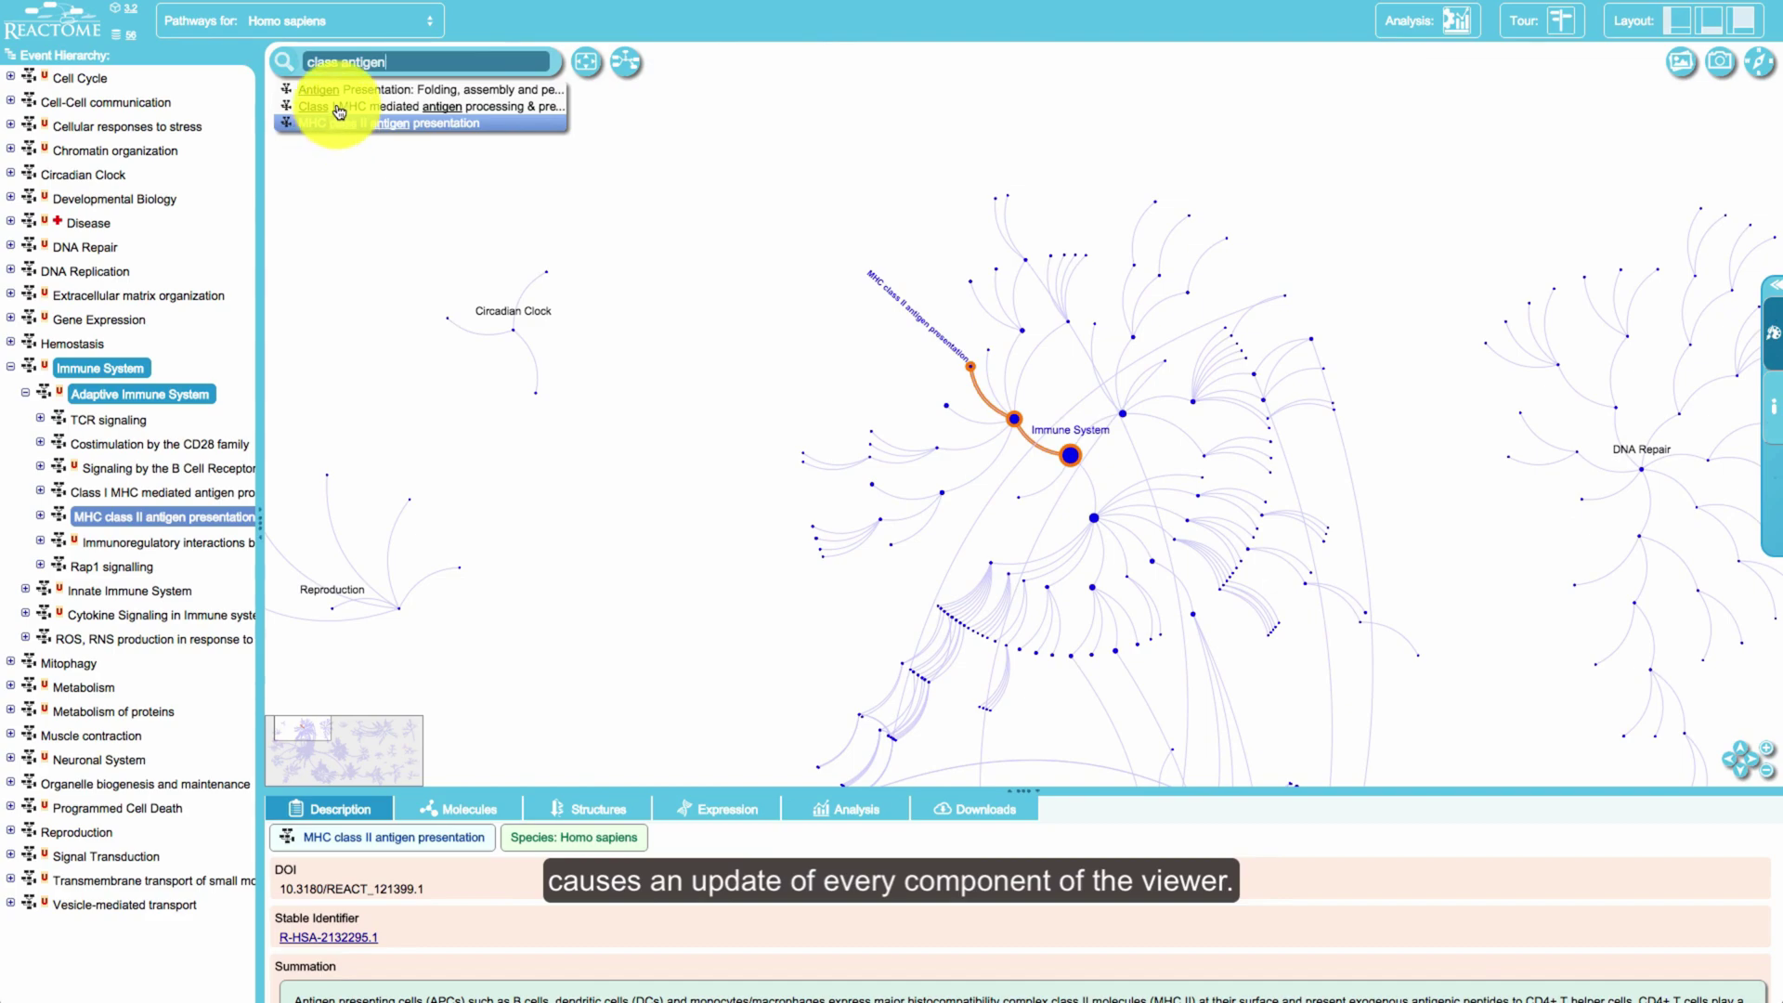
pyautogui.click(339, 109)
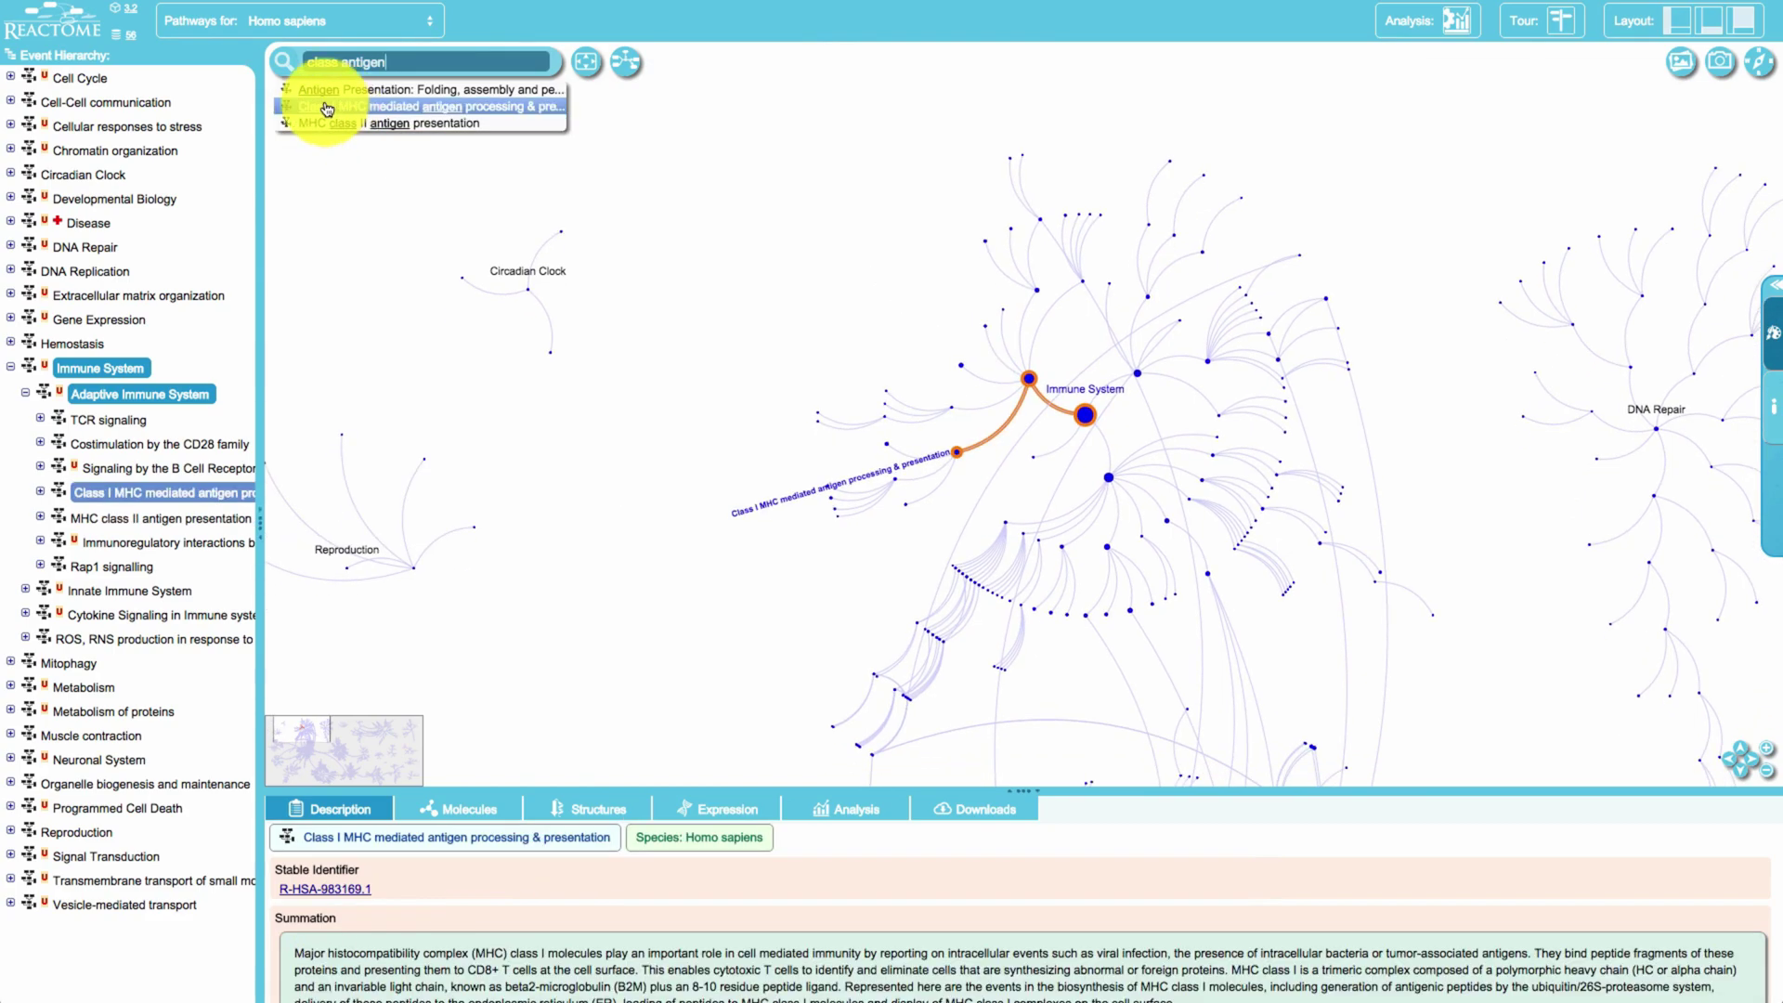
pyautogui.click(288, 69)
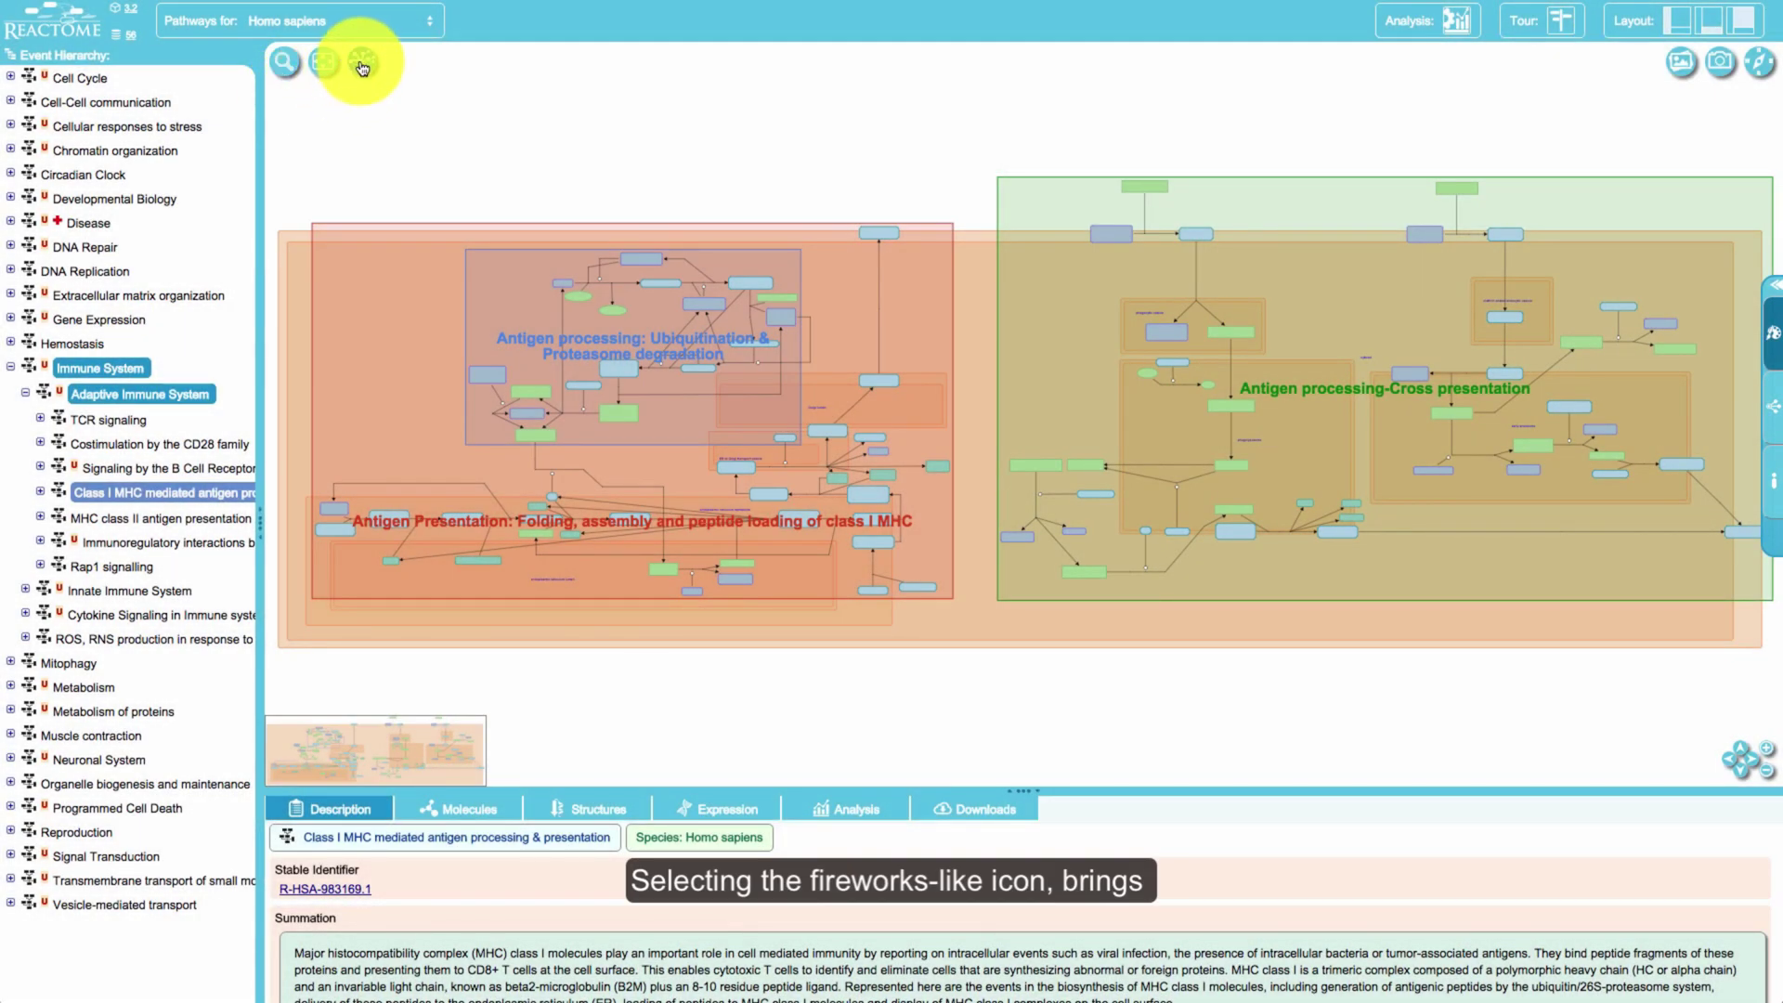
# Expand Class I MHC > Antigen processing-Cross presentation > soluble antigens and open Proteasomal clevage of exogenous antigen.
pyautogui.click(363, 65)
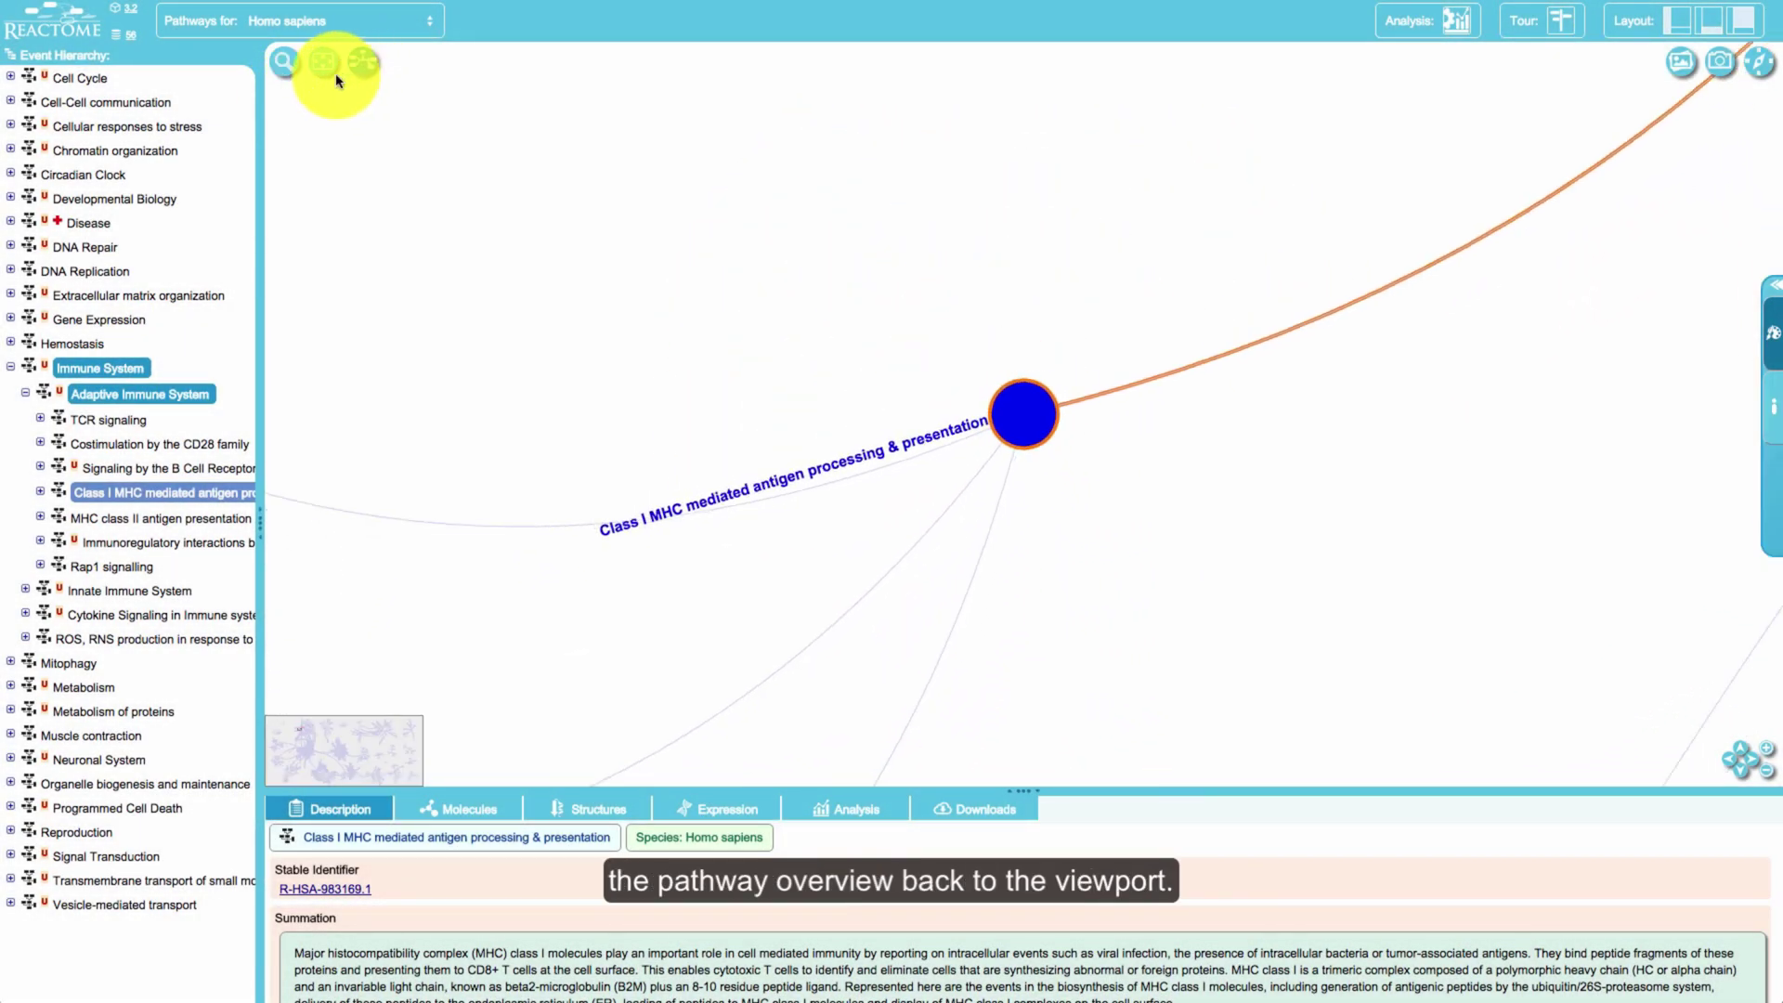
pyautogui.click(40, 492)
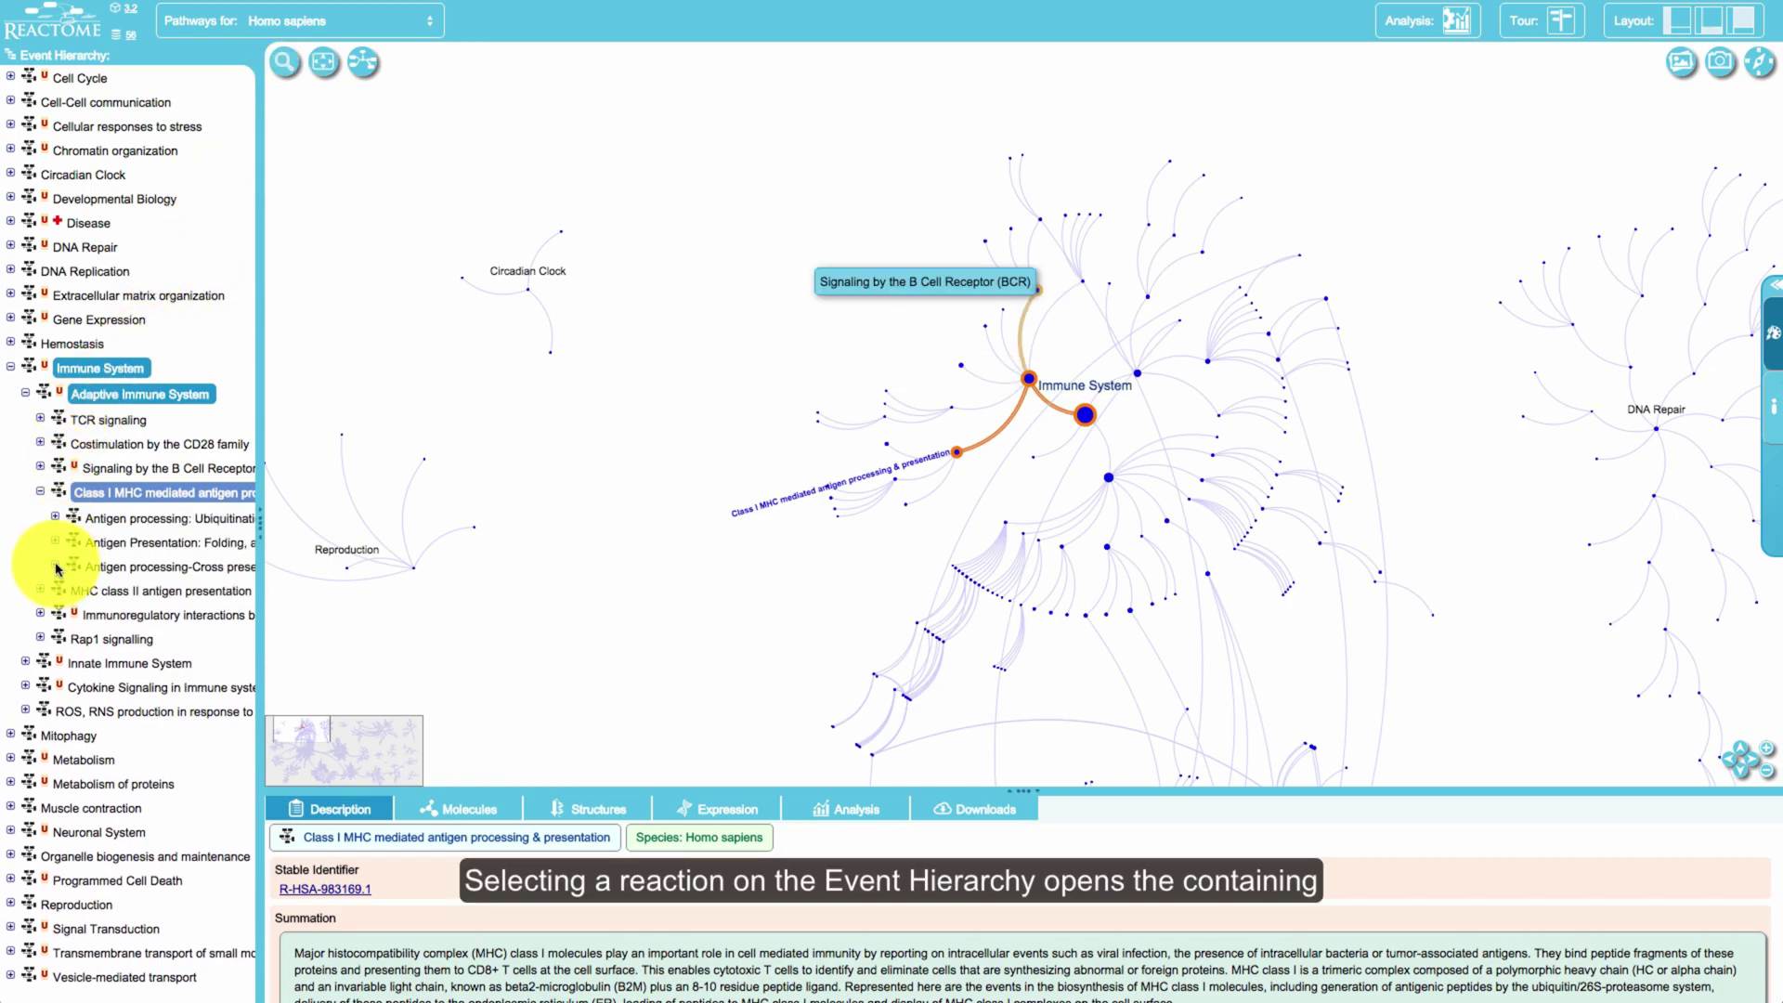
pyautogui.click(56, 567)
pyautogui.click(70, 663)
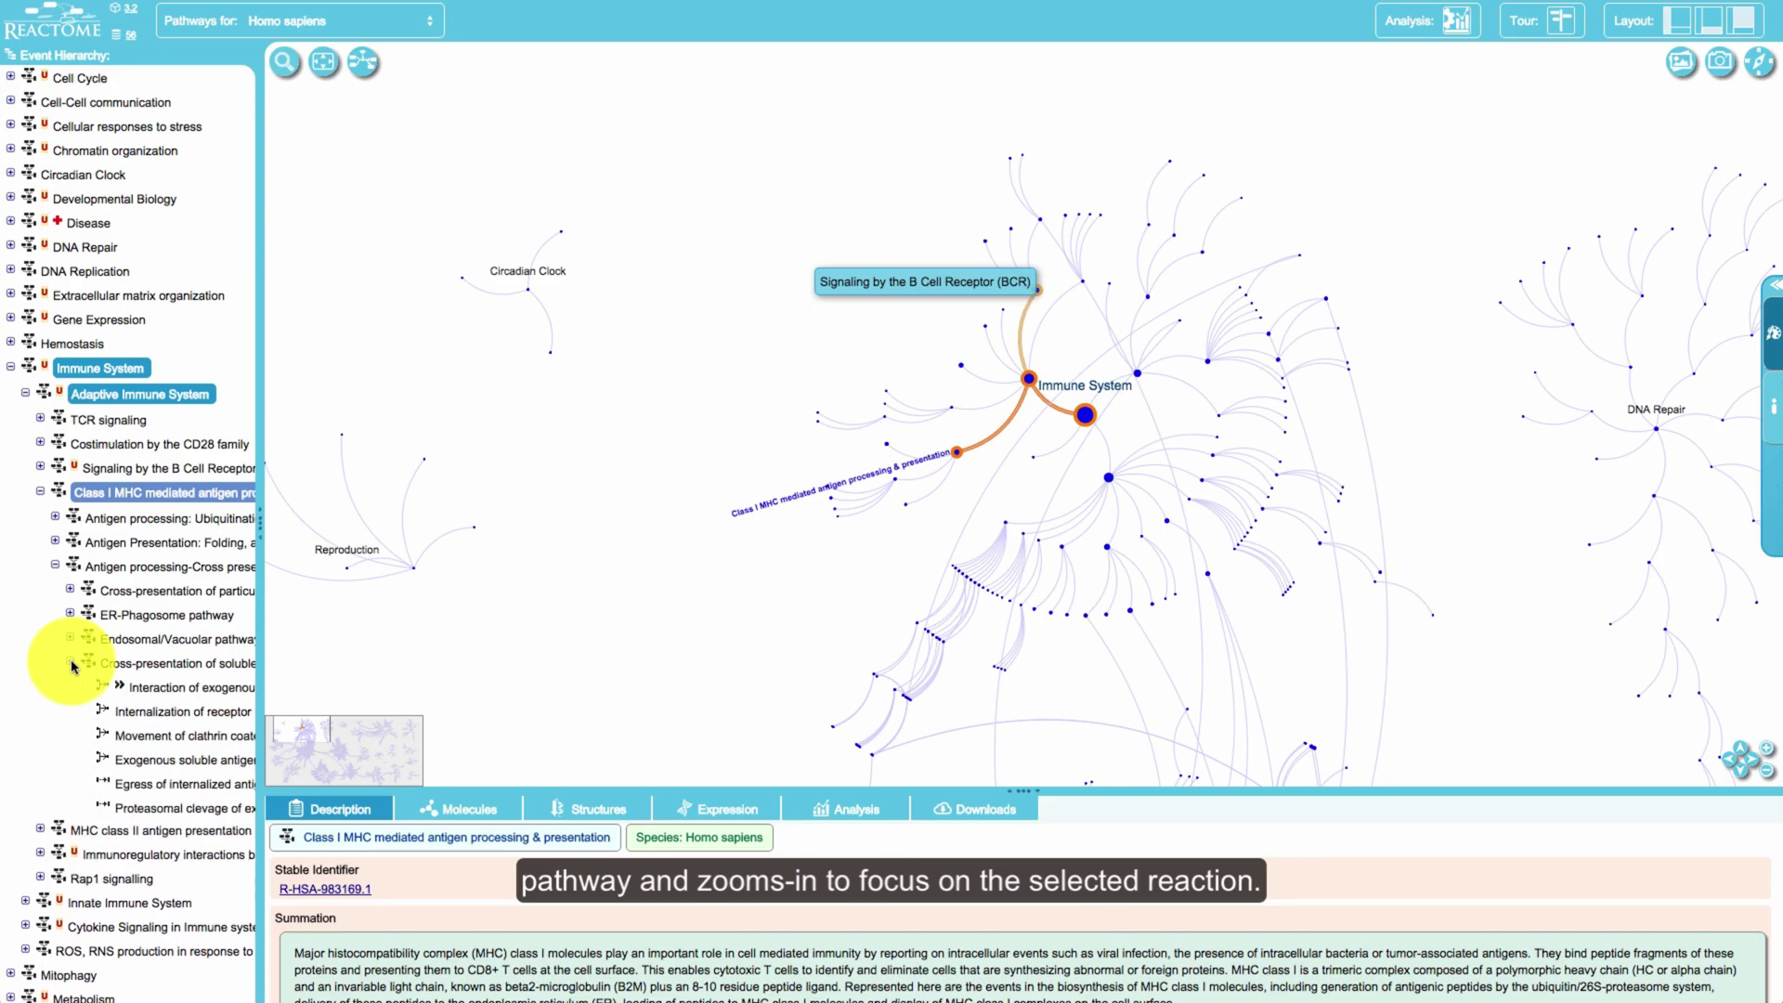
pyautogui.click(155, 808)
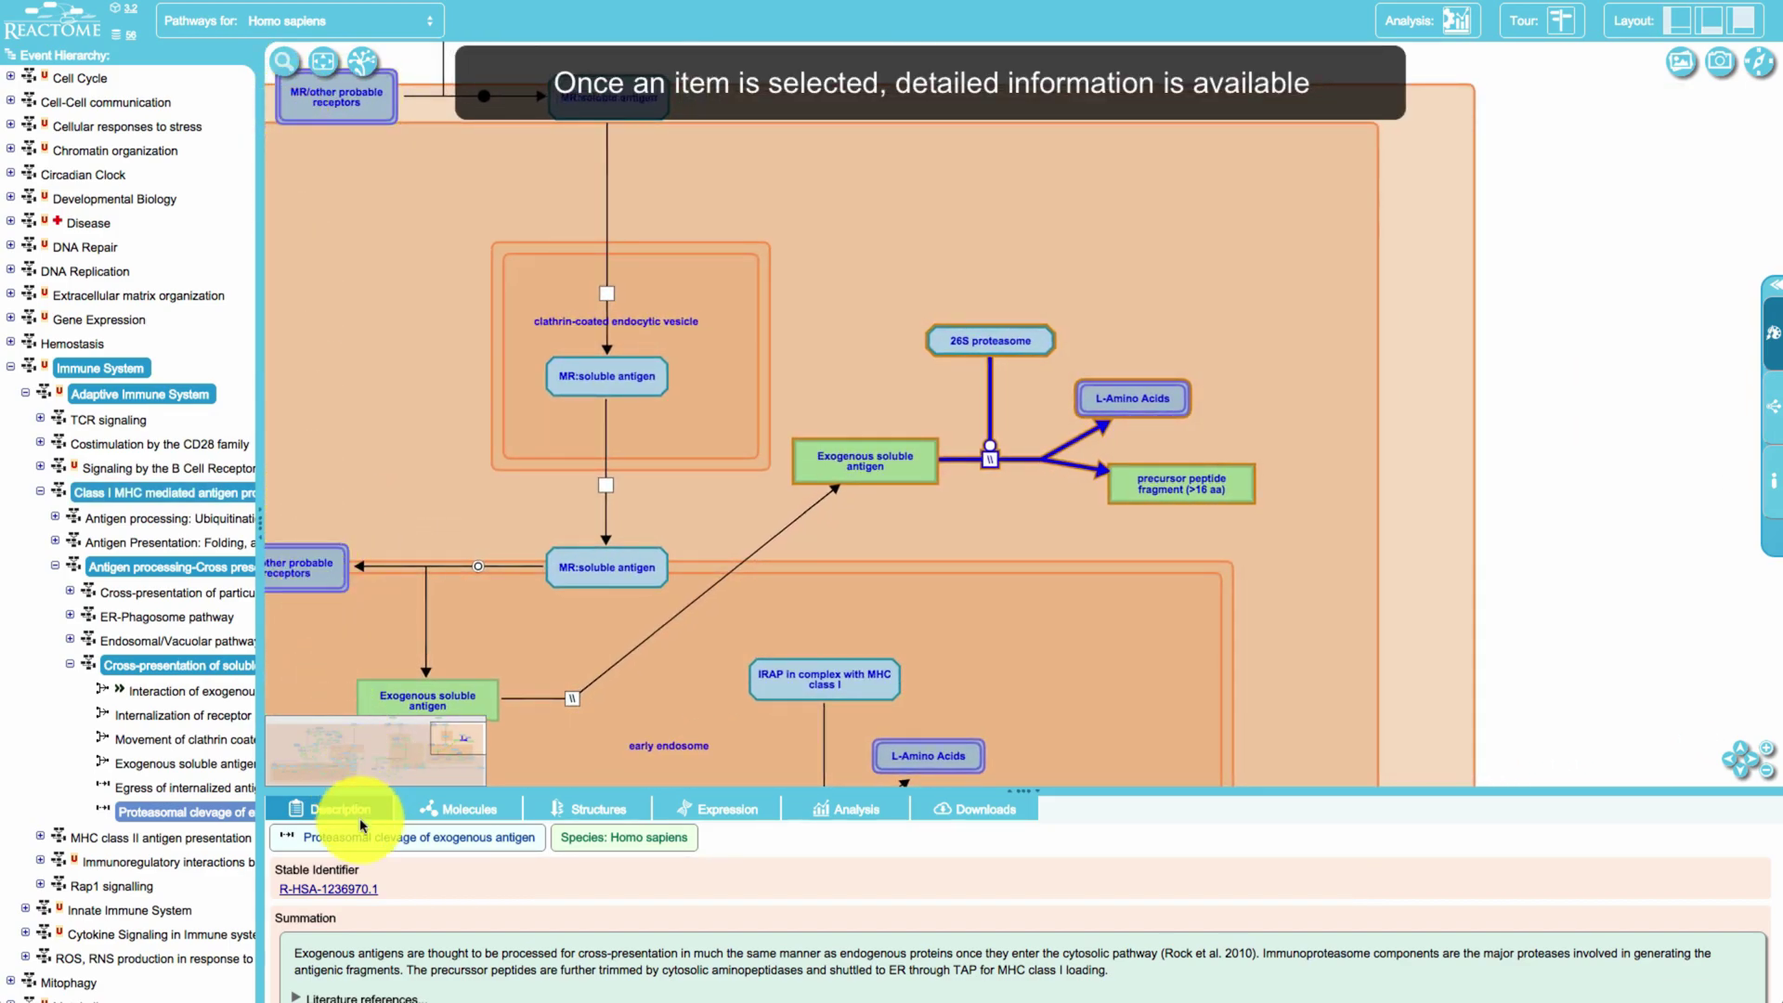
# Read the reaction's description and list its participating molecules.
pyautogui.scroll(-2, 375, 908)
pyautogui.scroll(-3, 375, 907)
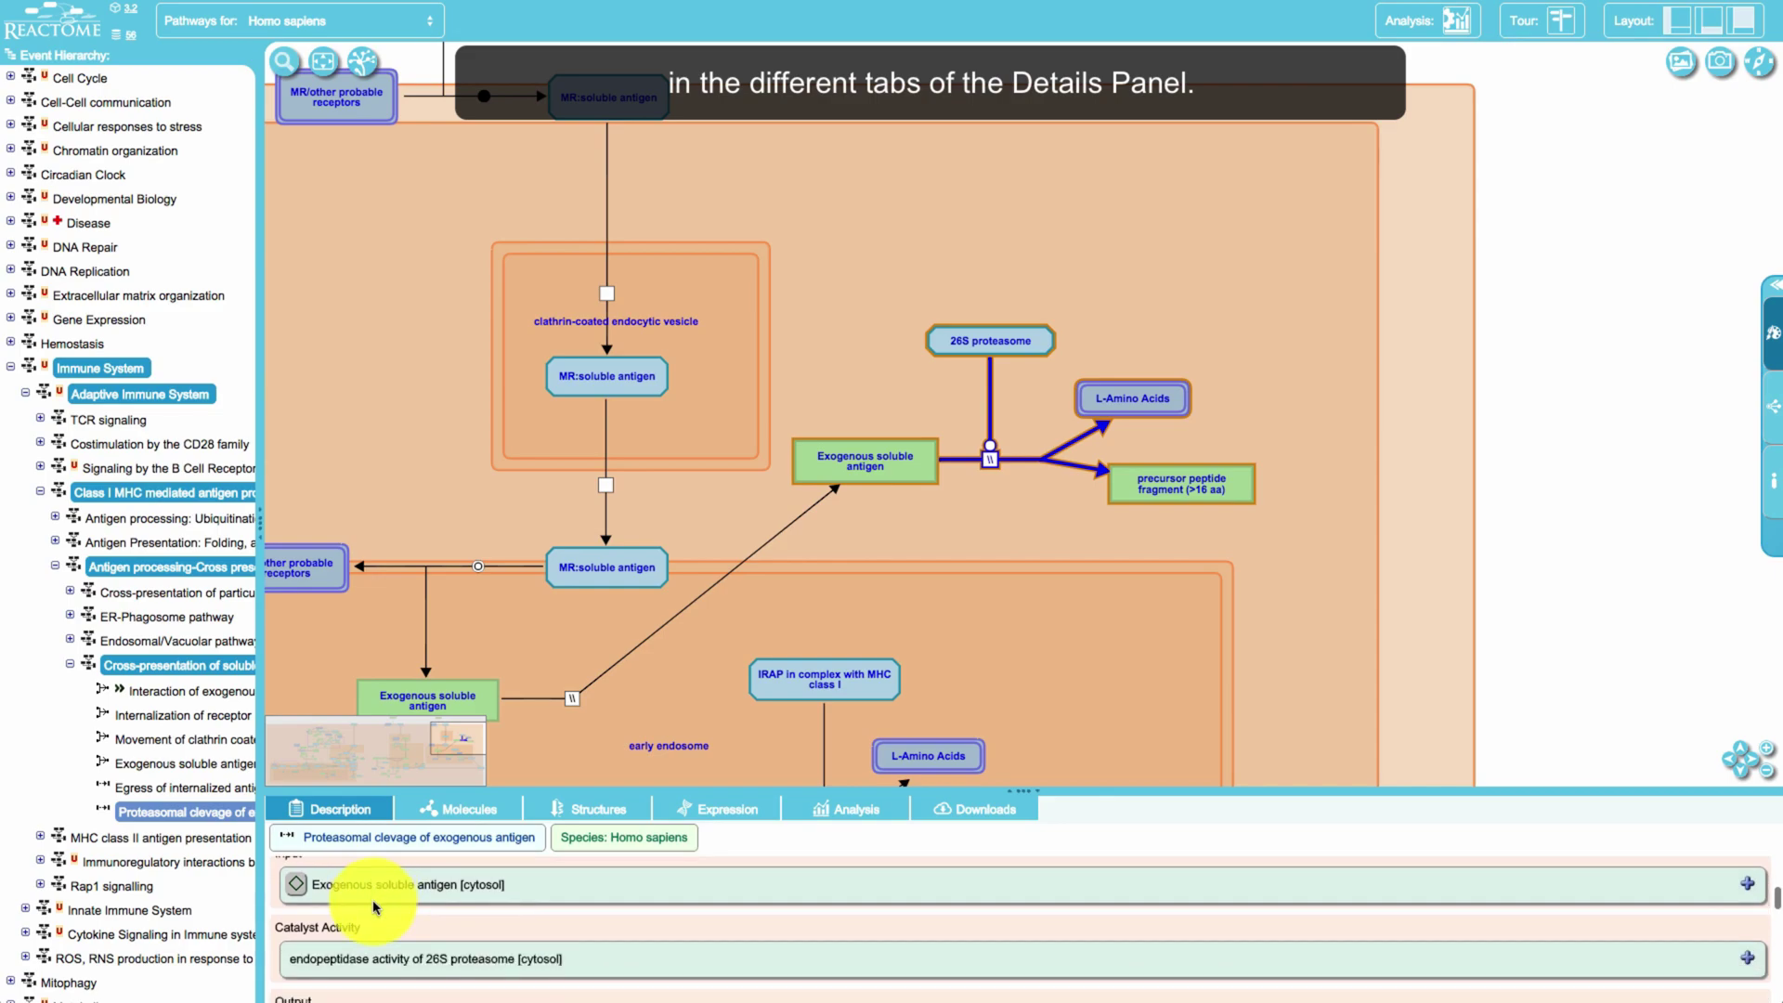
pyautogui.scroll(5, 376, 901)
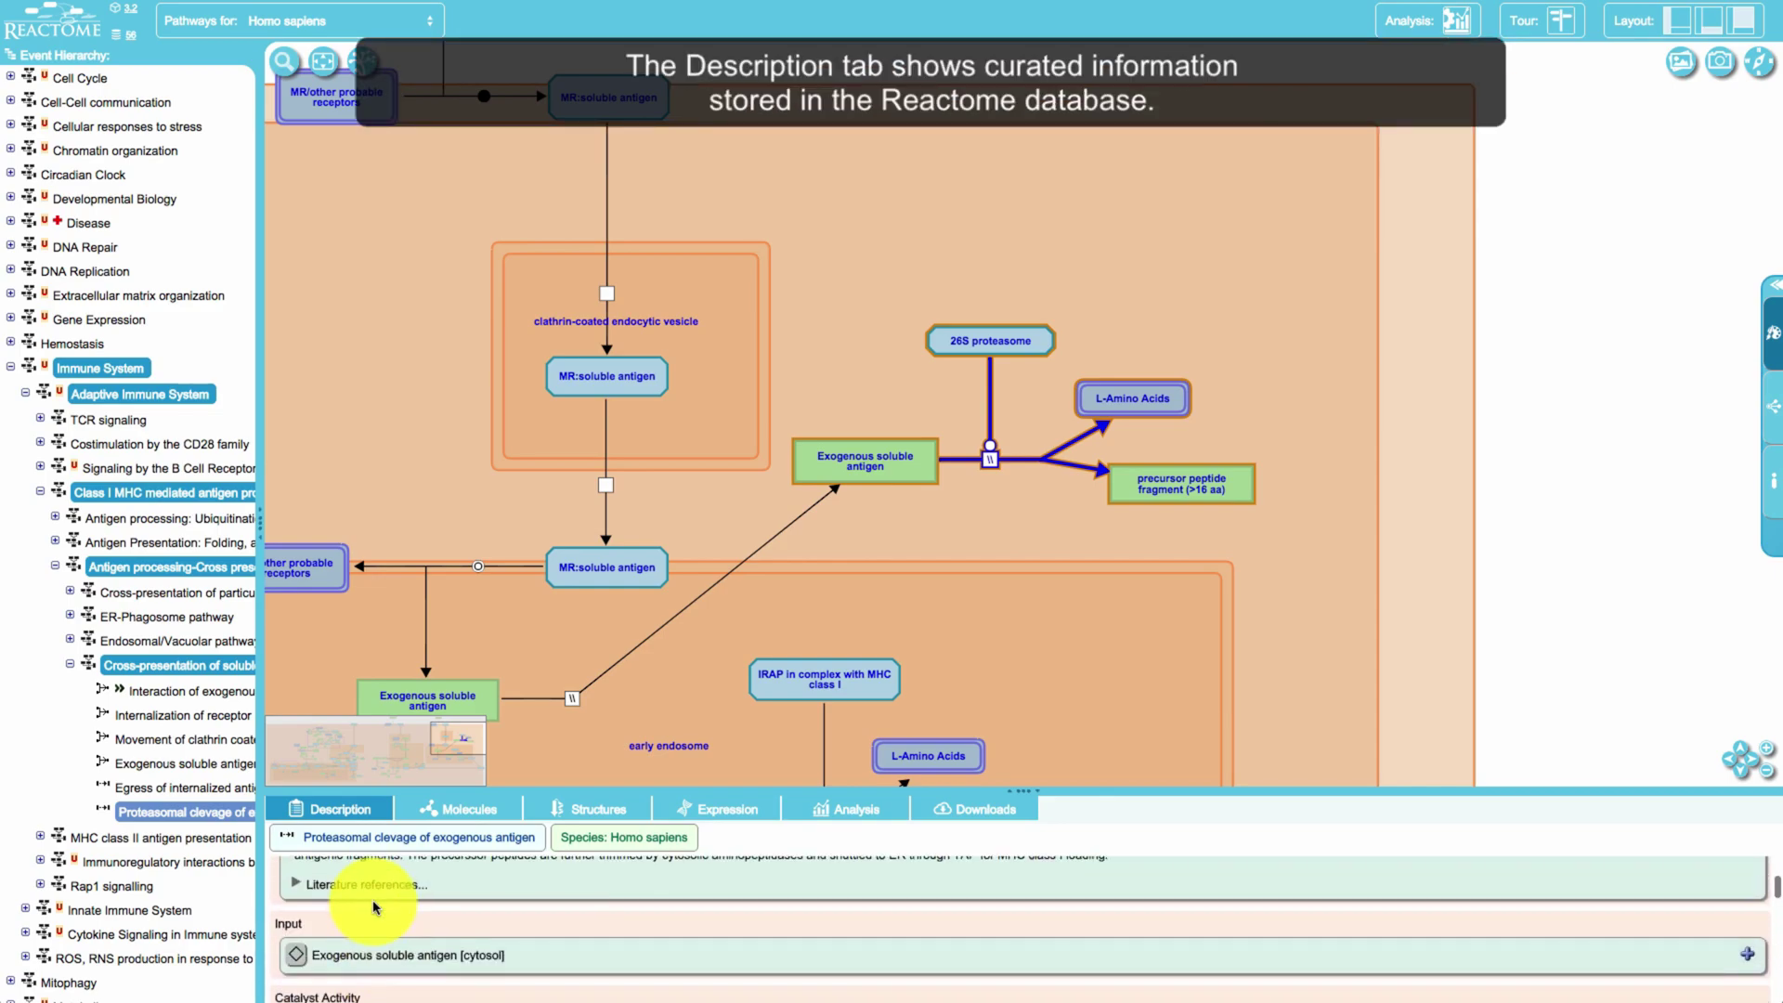
pyautogui.click(444, 811)
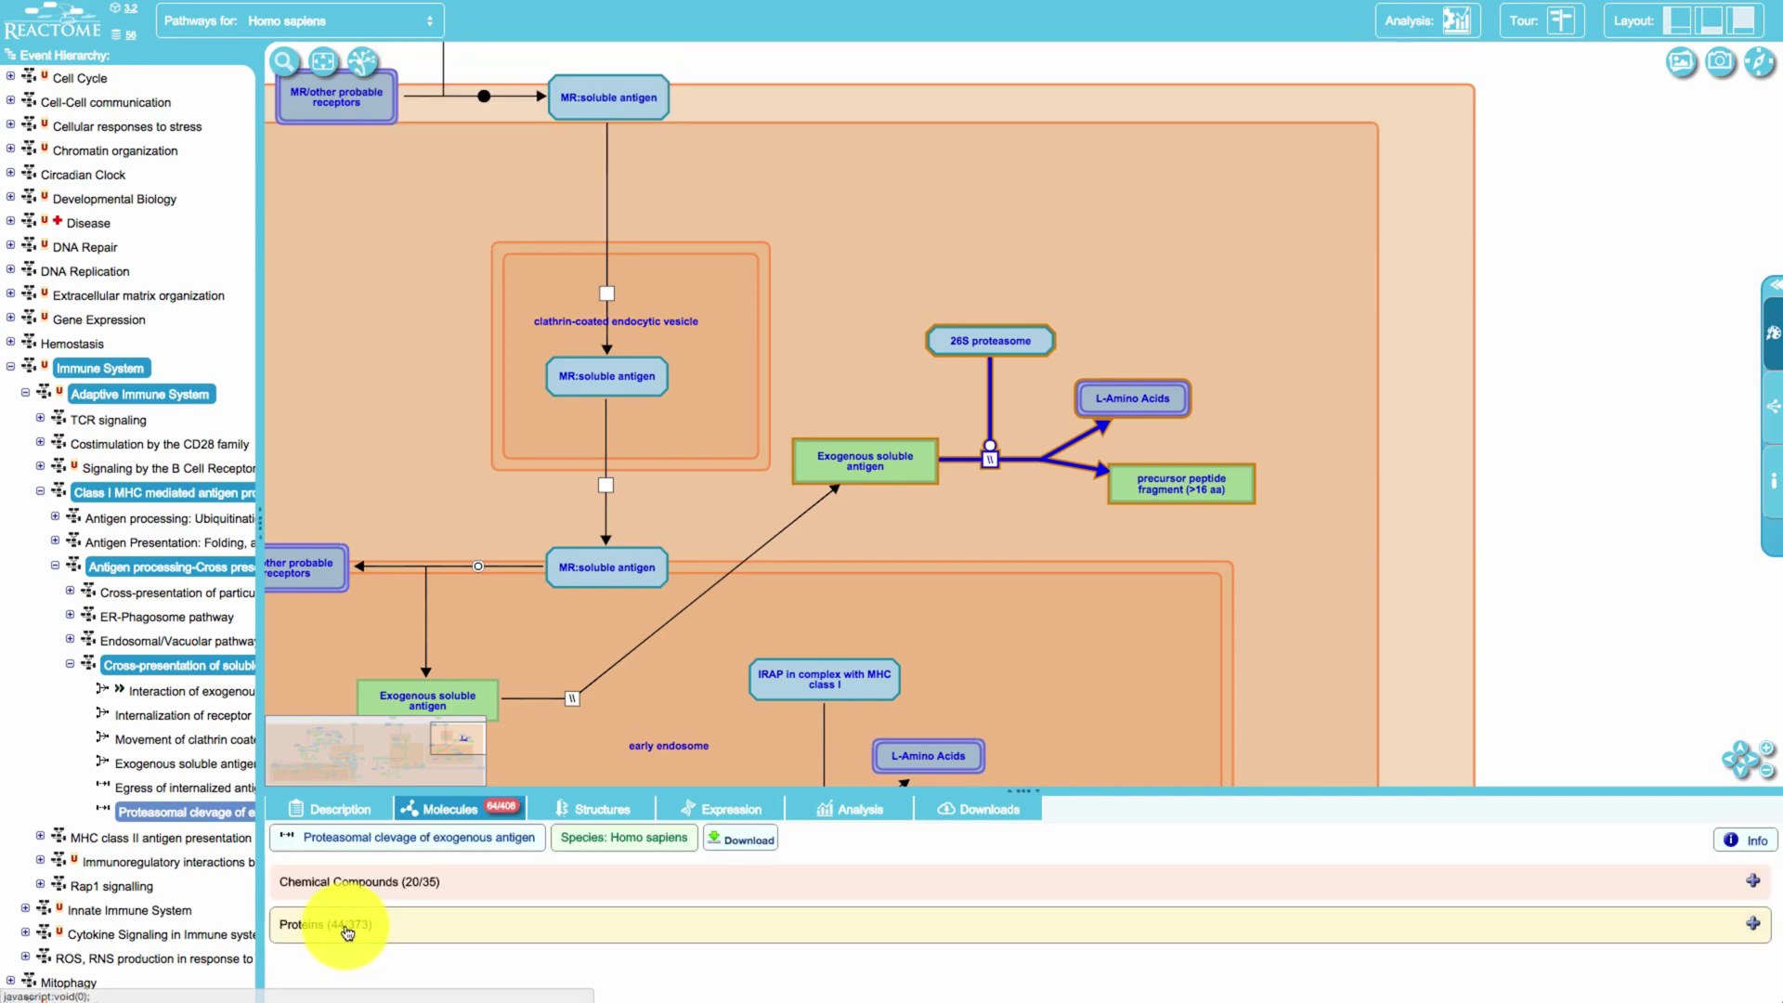
pyautogui.scroll(-2, 440, 932)
pyautogui.scroll(1, 441, 932)
# Show the 3D protein structures for the reaction's participants, such as PSMA1 entry 5a0q.
pyautogui.scroll(2, 440, 932)
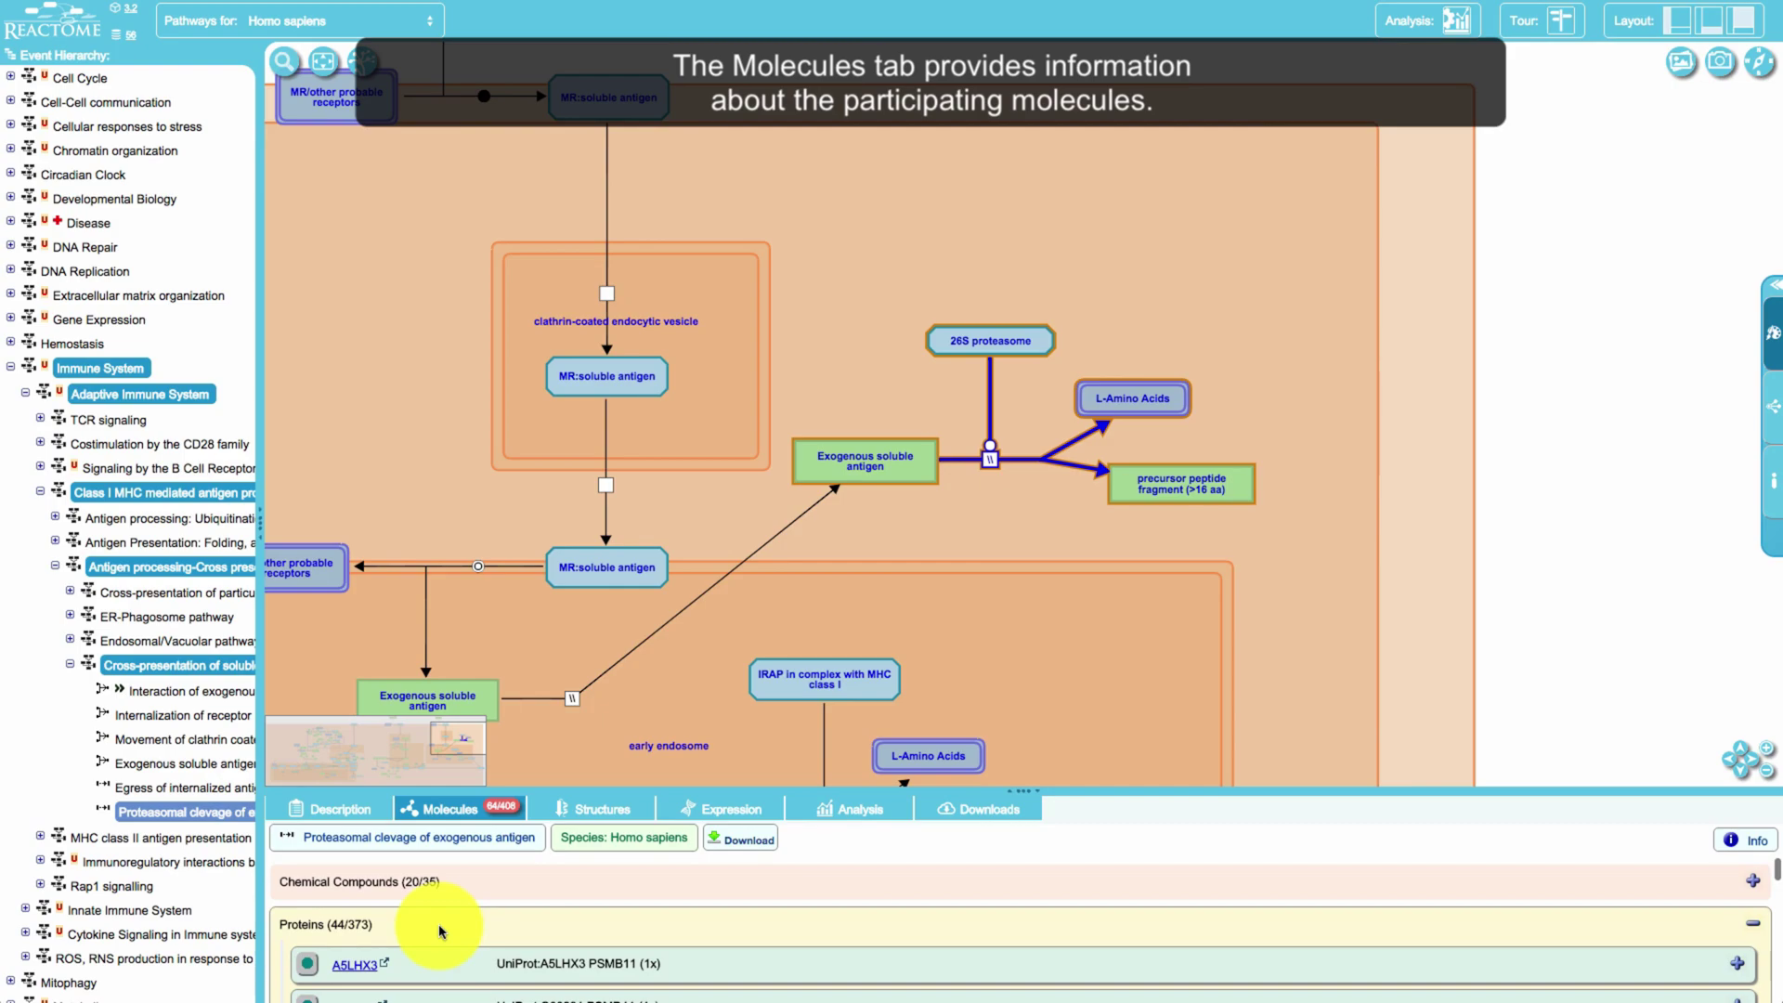
pyautogui.click(574, 814)
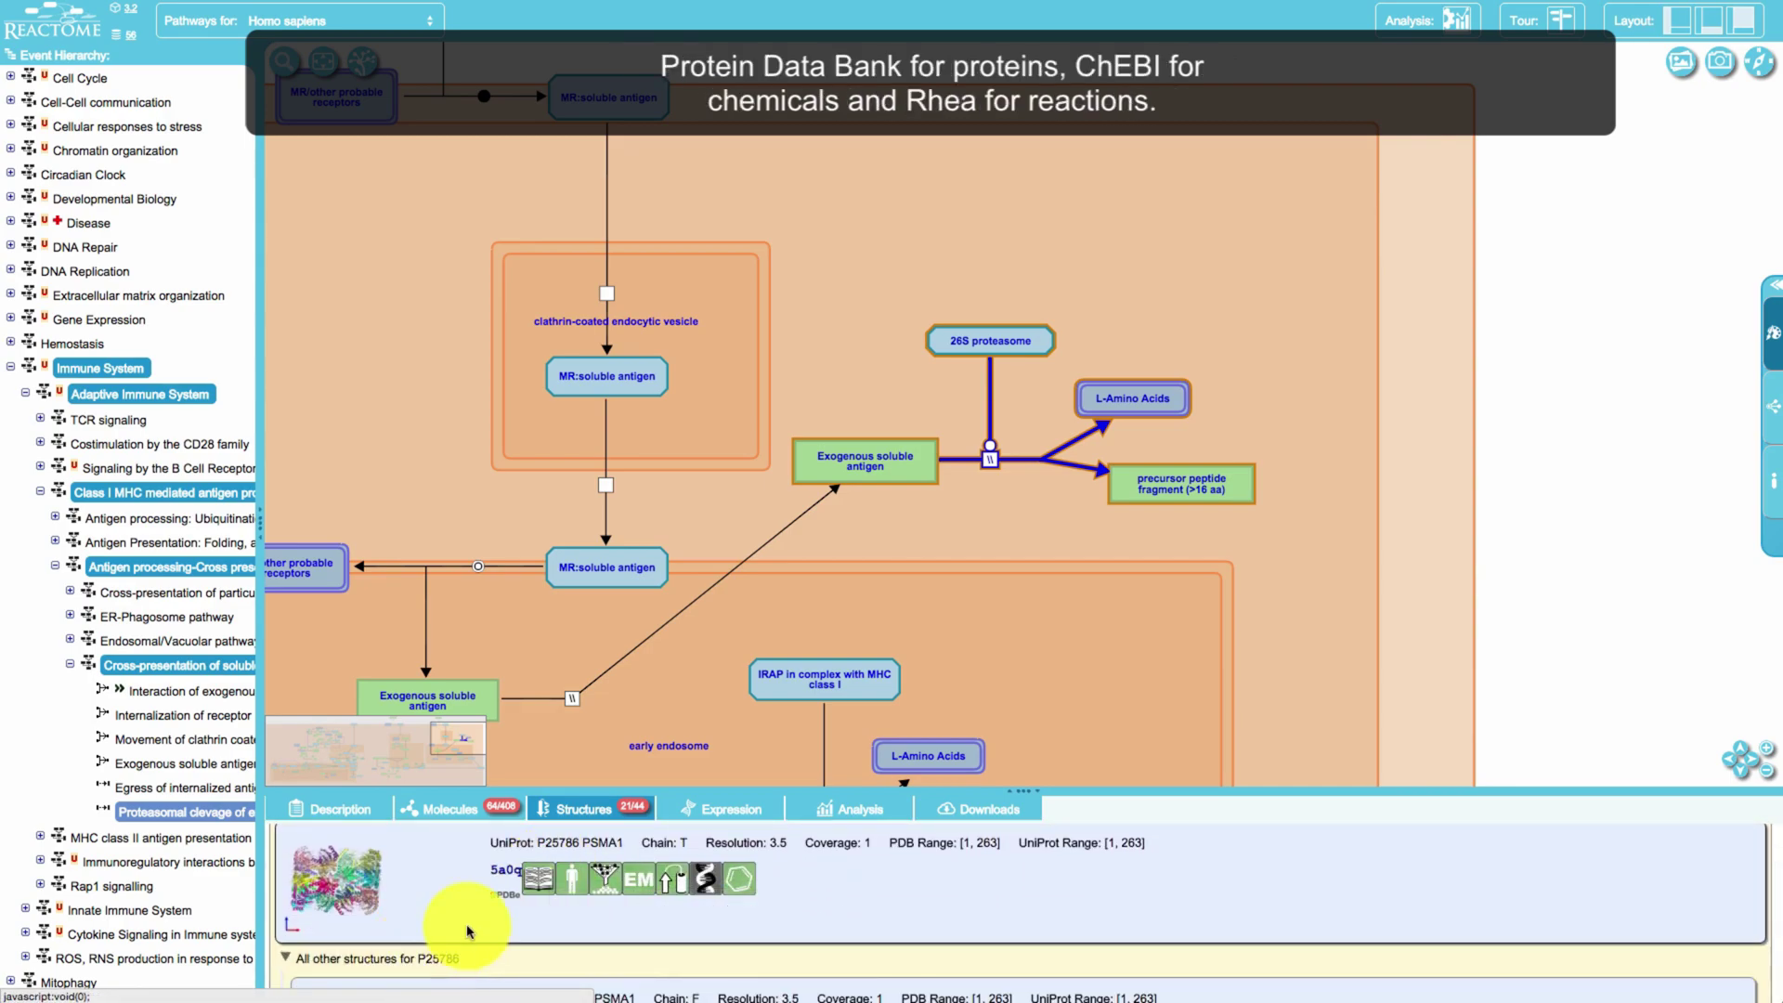
pyautogui.scroll(-3, 469, 931)
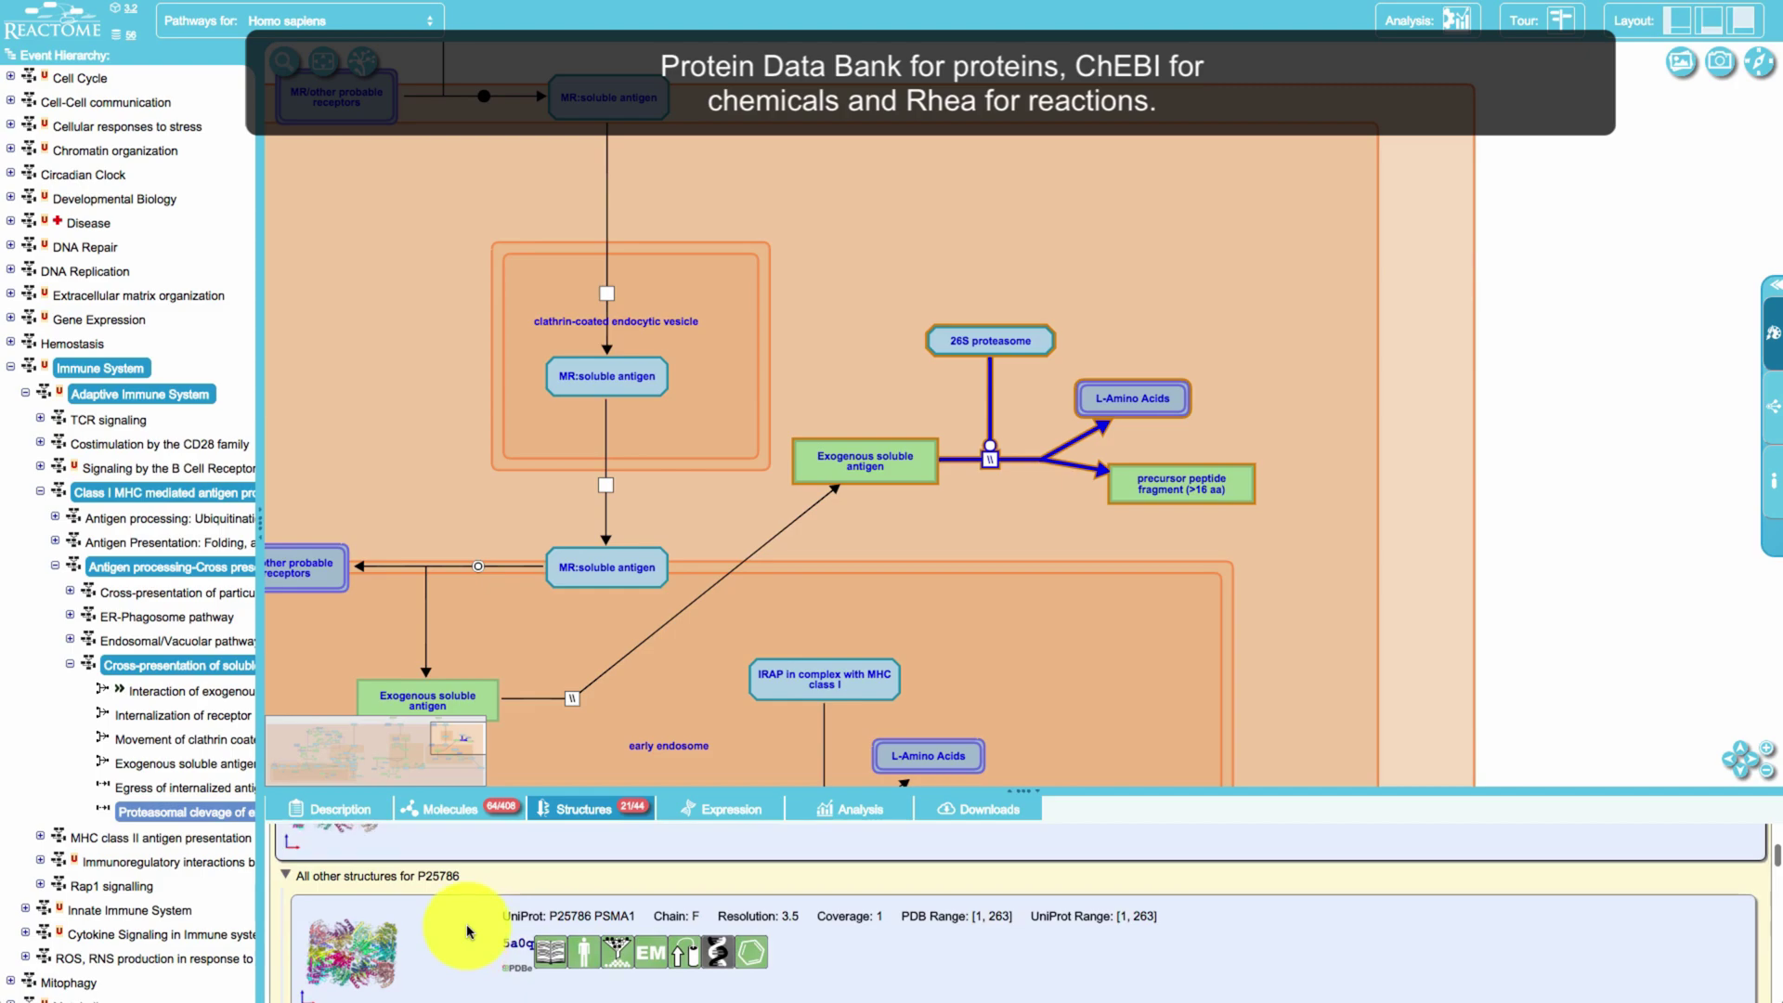
# View the reaction's tissue expression heatmap and download formats, then return to its description.
pyautogui.click(687, 811)
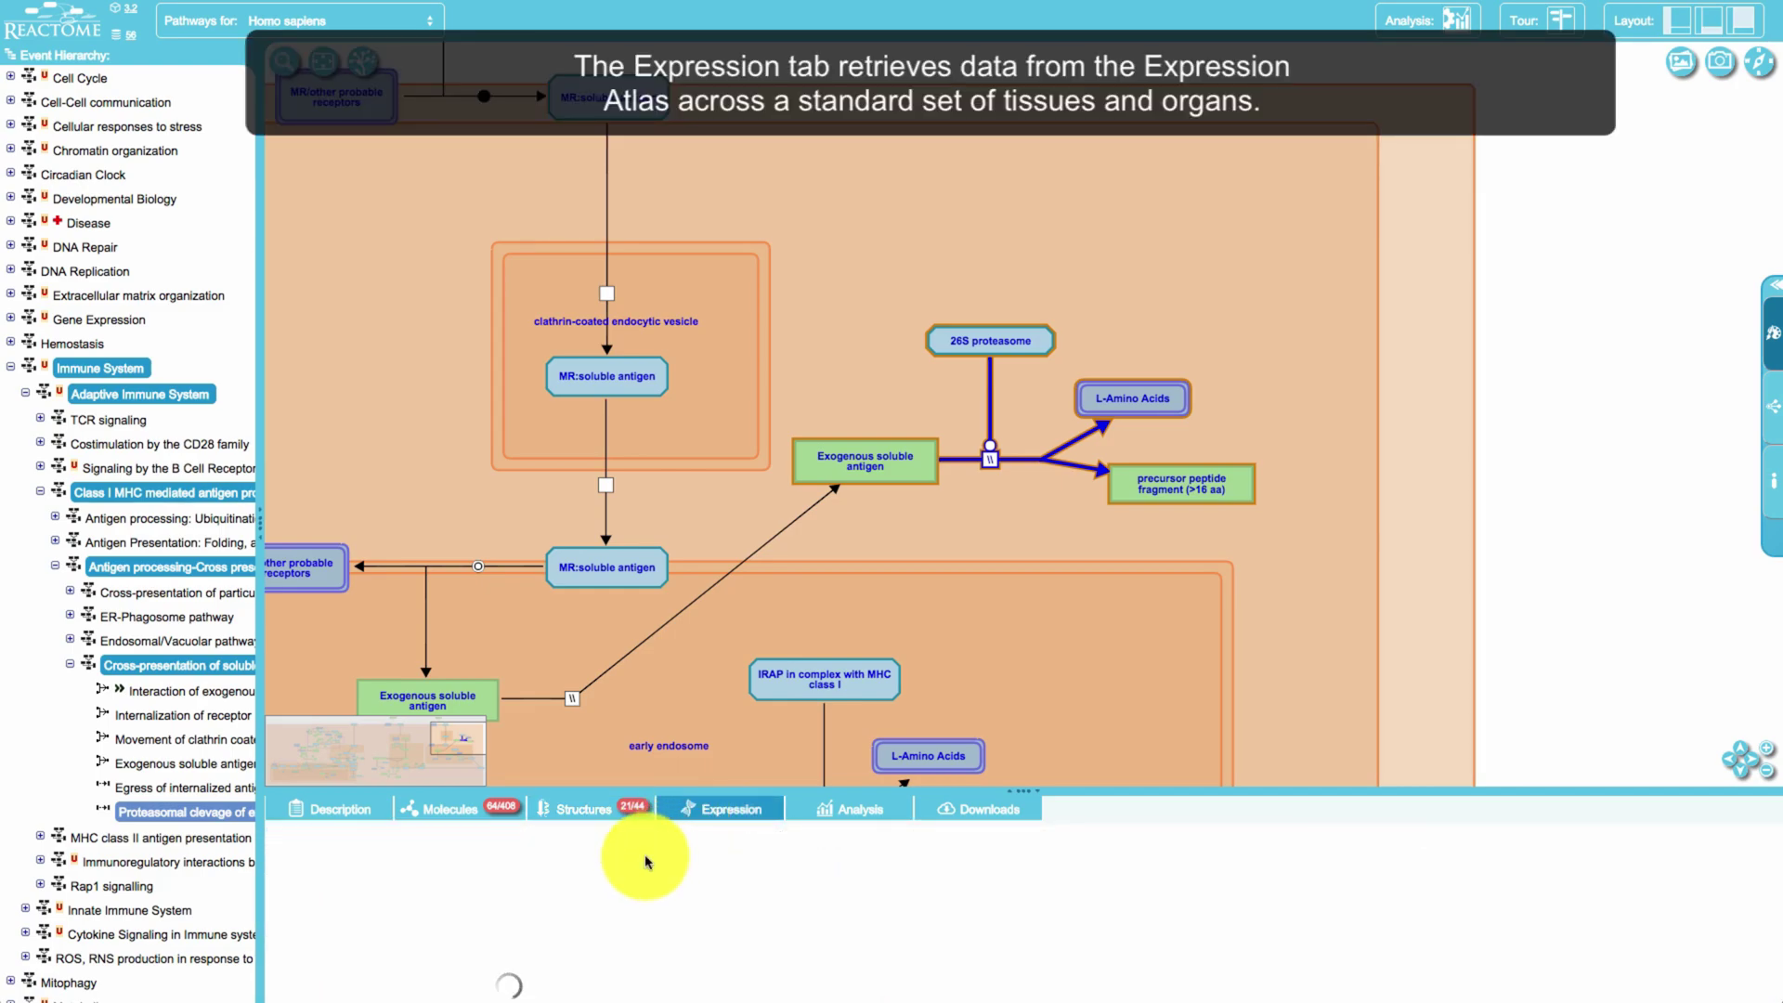
pyautogui.scroll(-4, 483, 907)
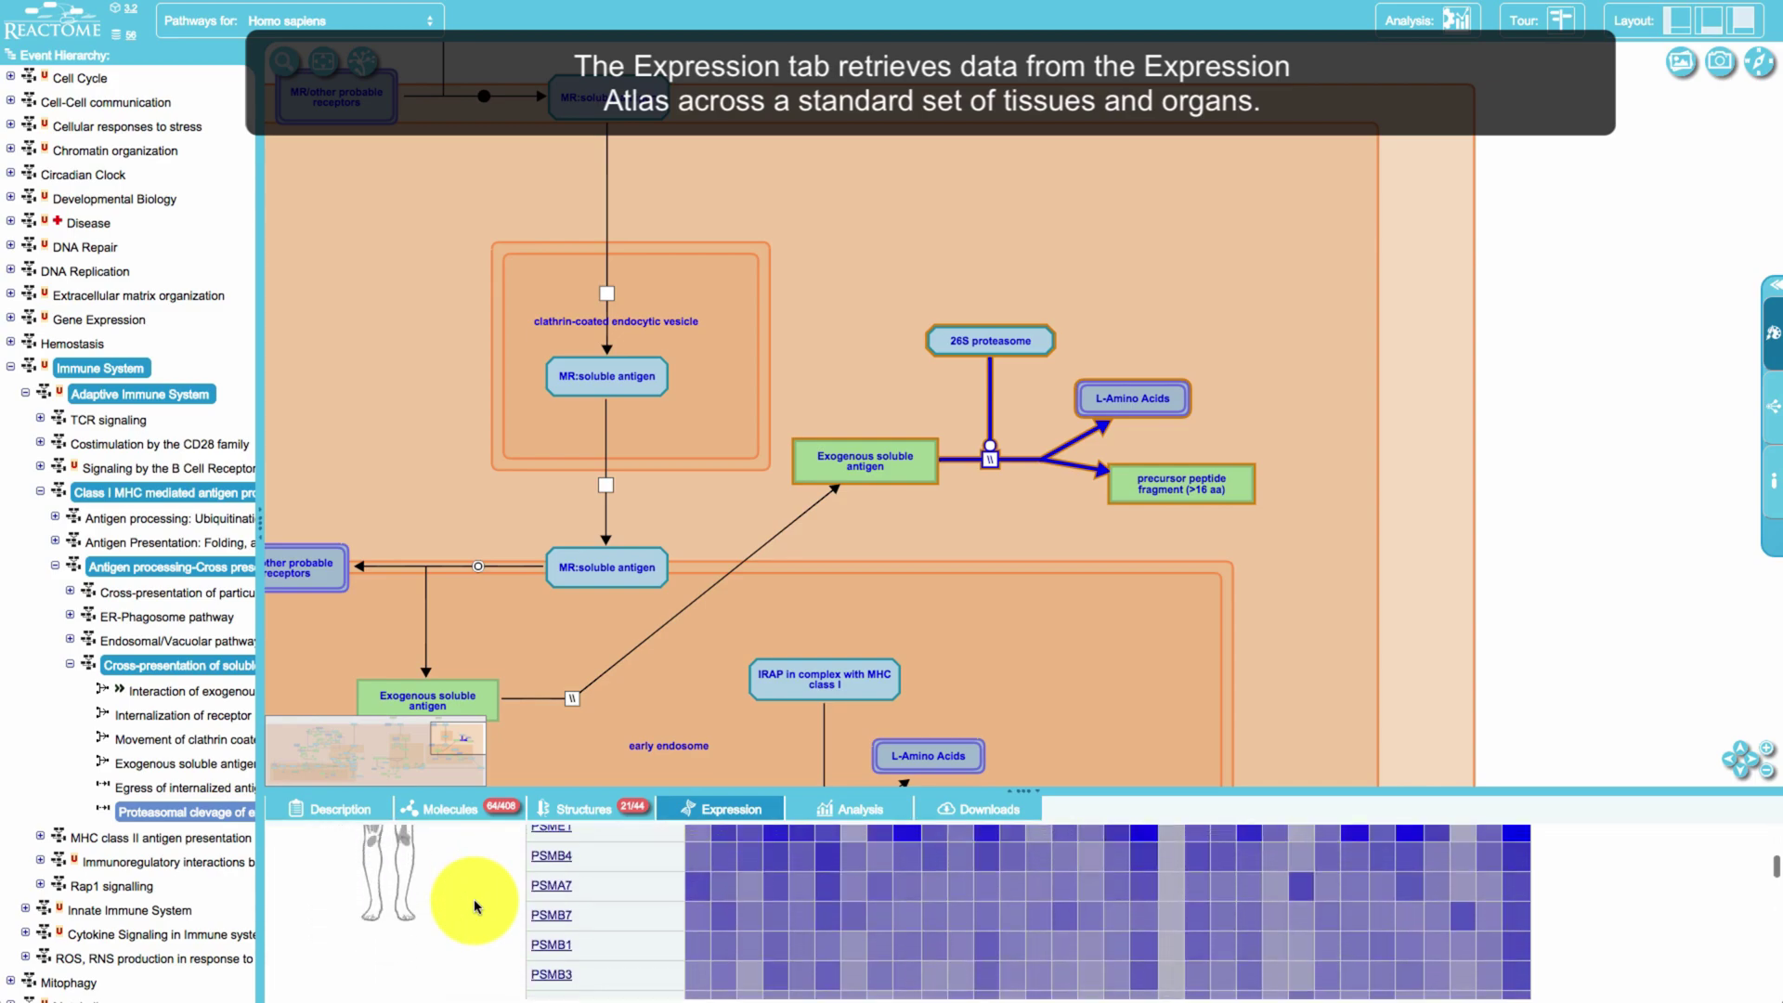
pyautogui.scroll(2, 475, 907)
pyautogui.scroll(3, 475, 908)
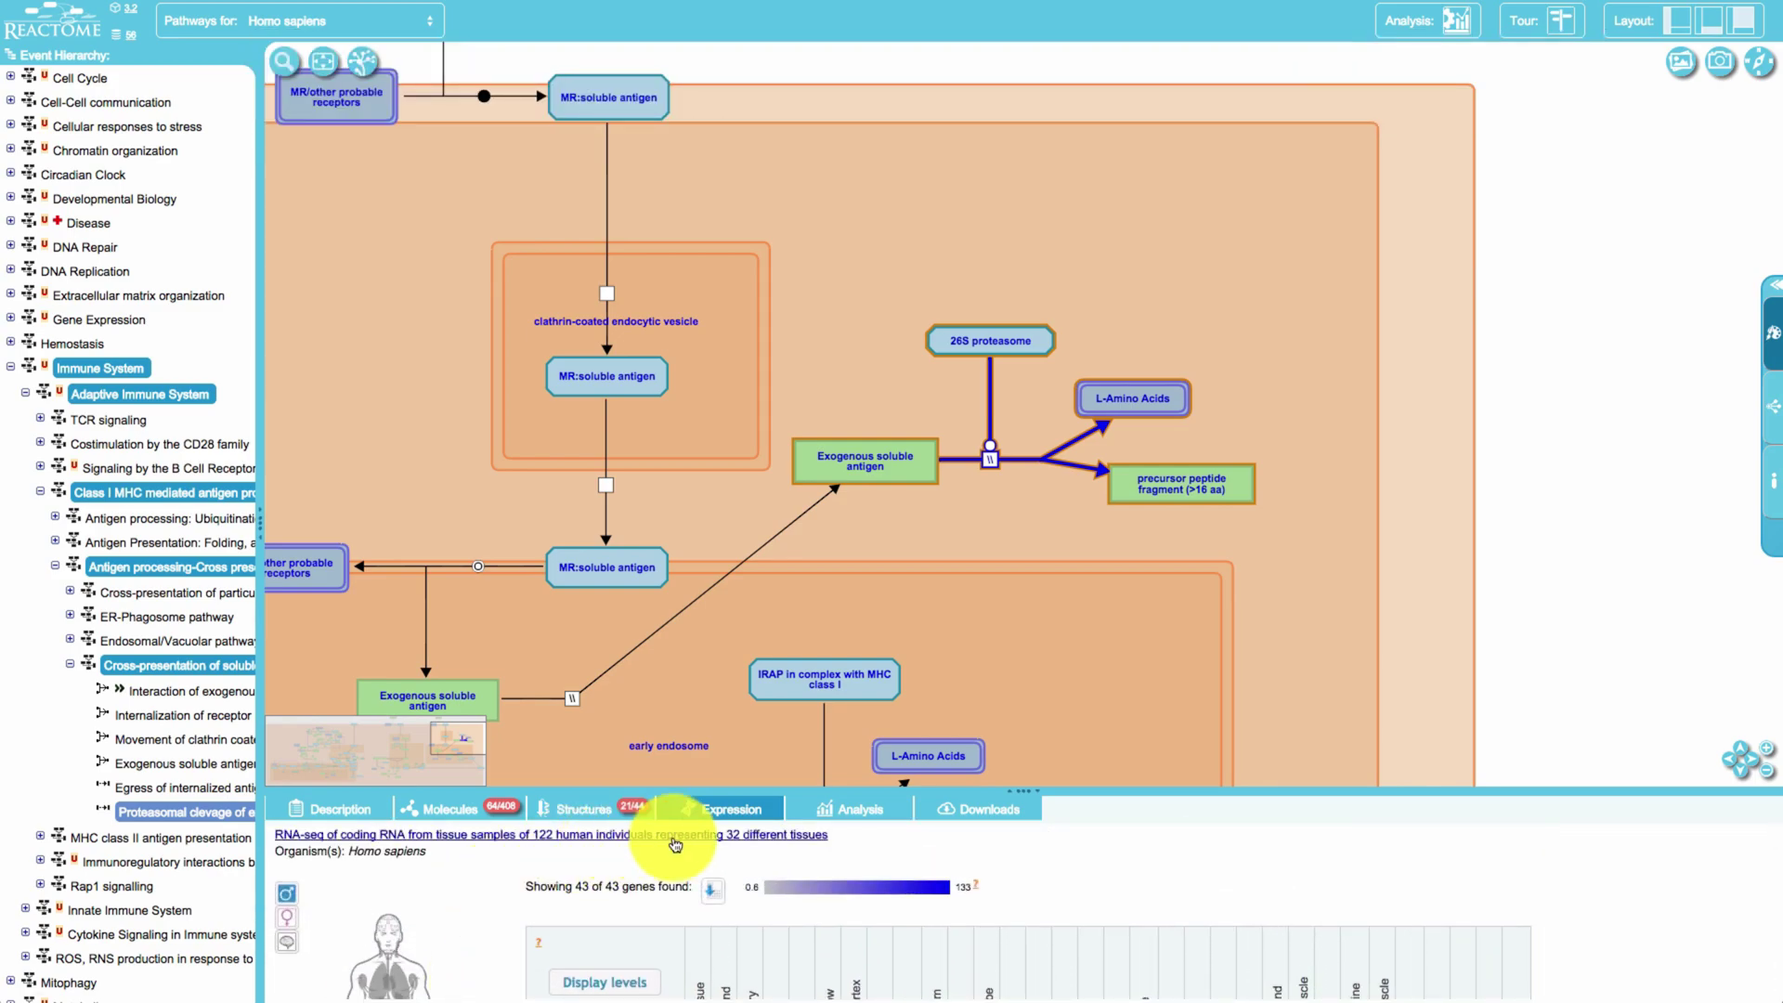
pyautogui.click(989, 817)
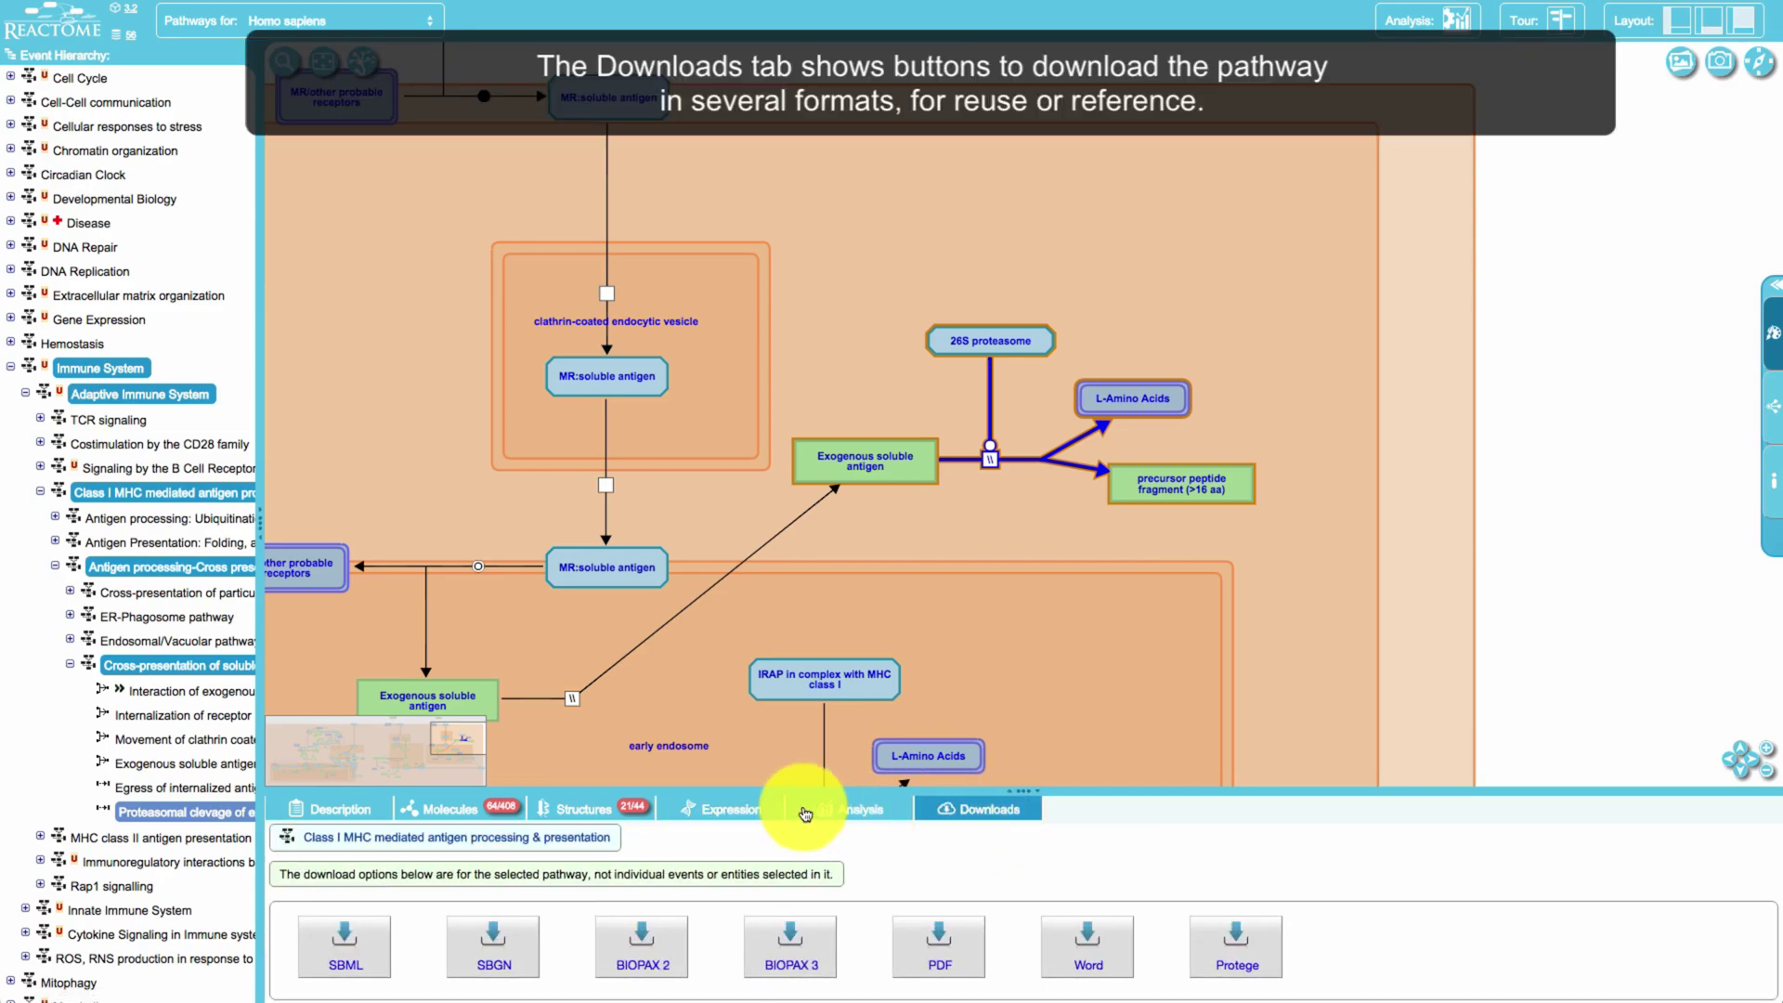
pyautogui.click(352, 806)
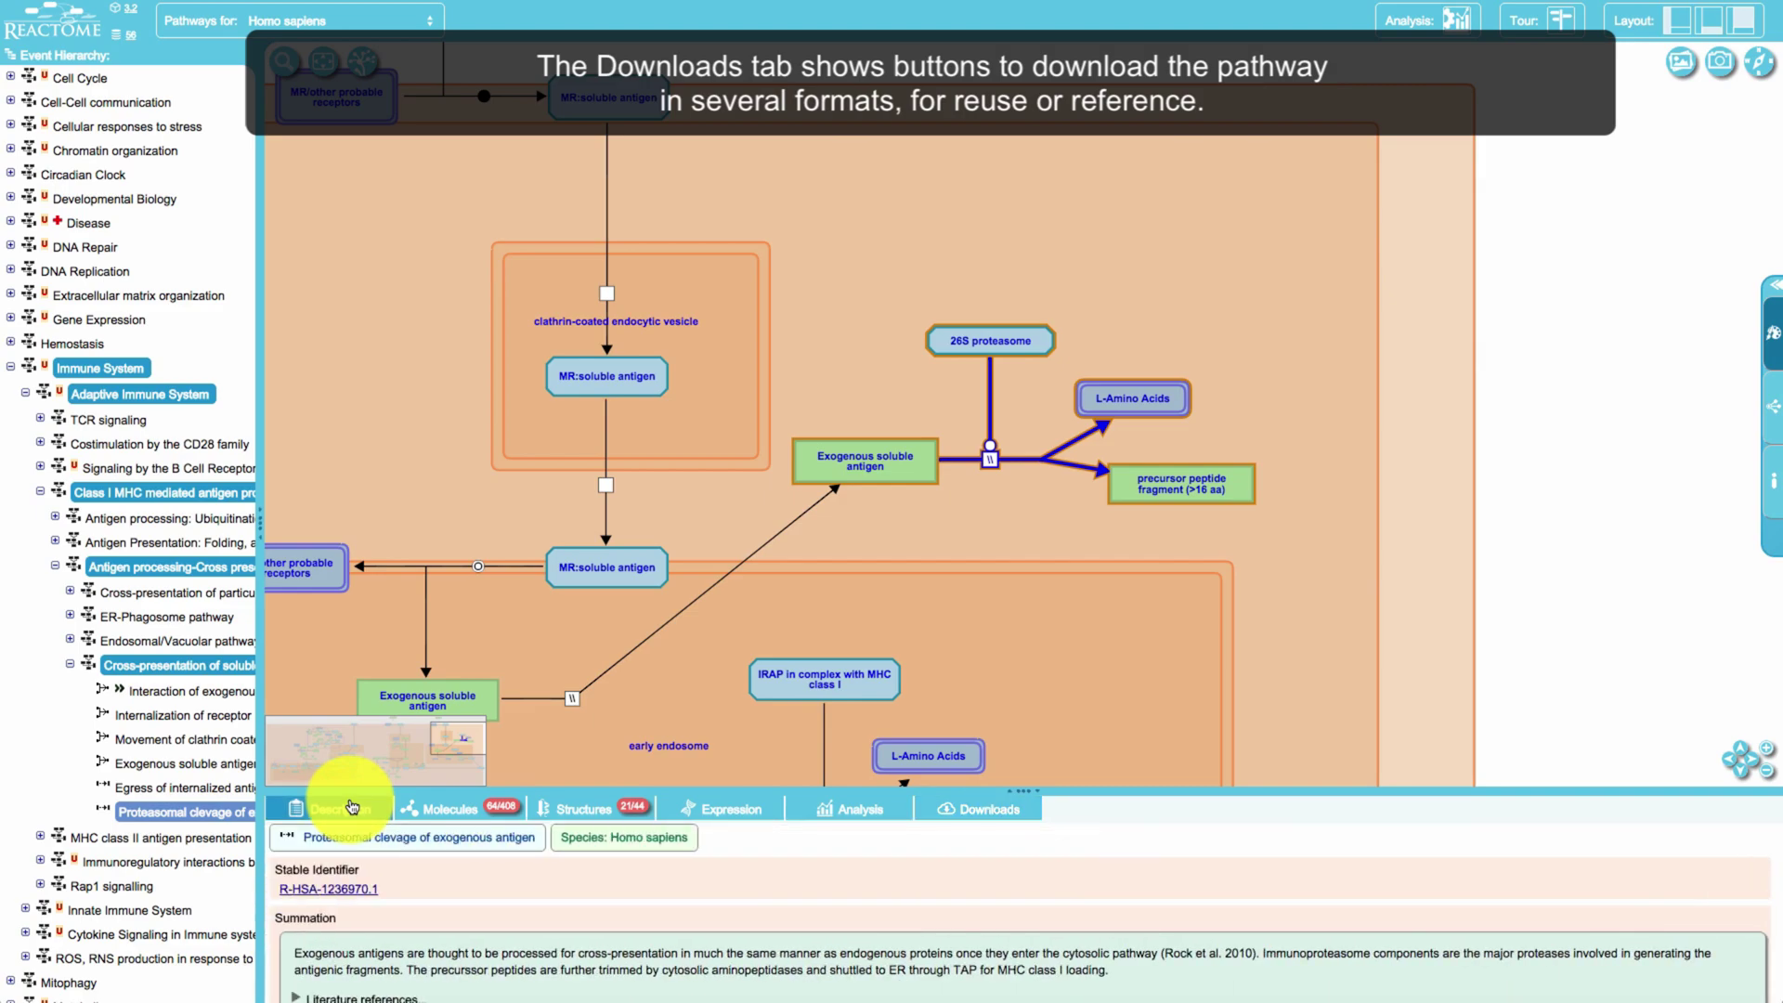
# Open the Opioid Signalling diagram under Signal Transduction > Signaling by GPCR.
pyautogui.scroll(-5, 79, 825)
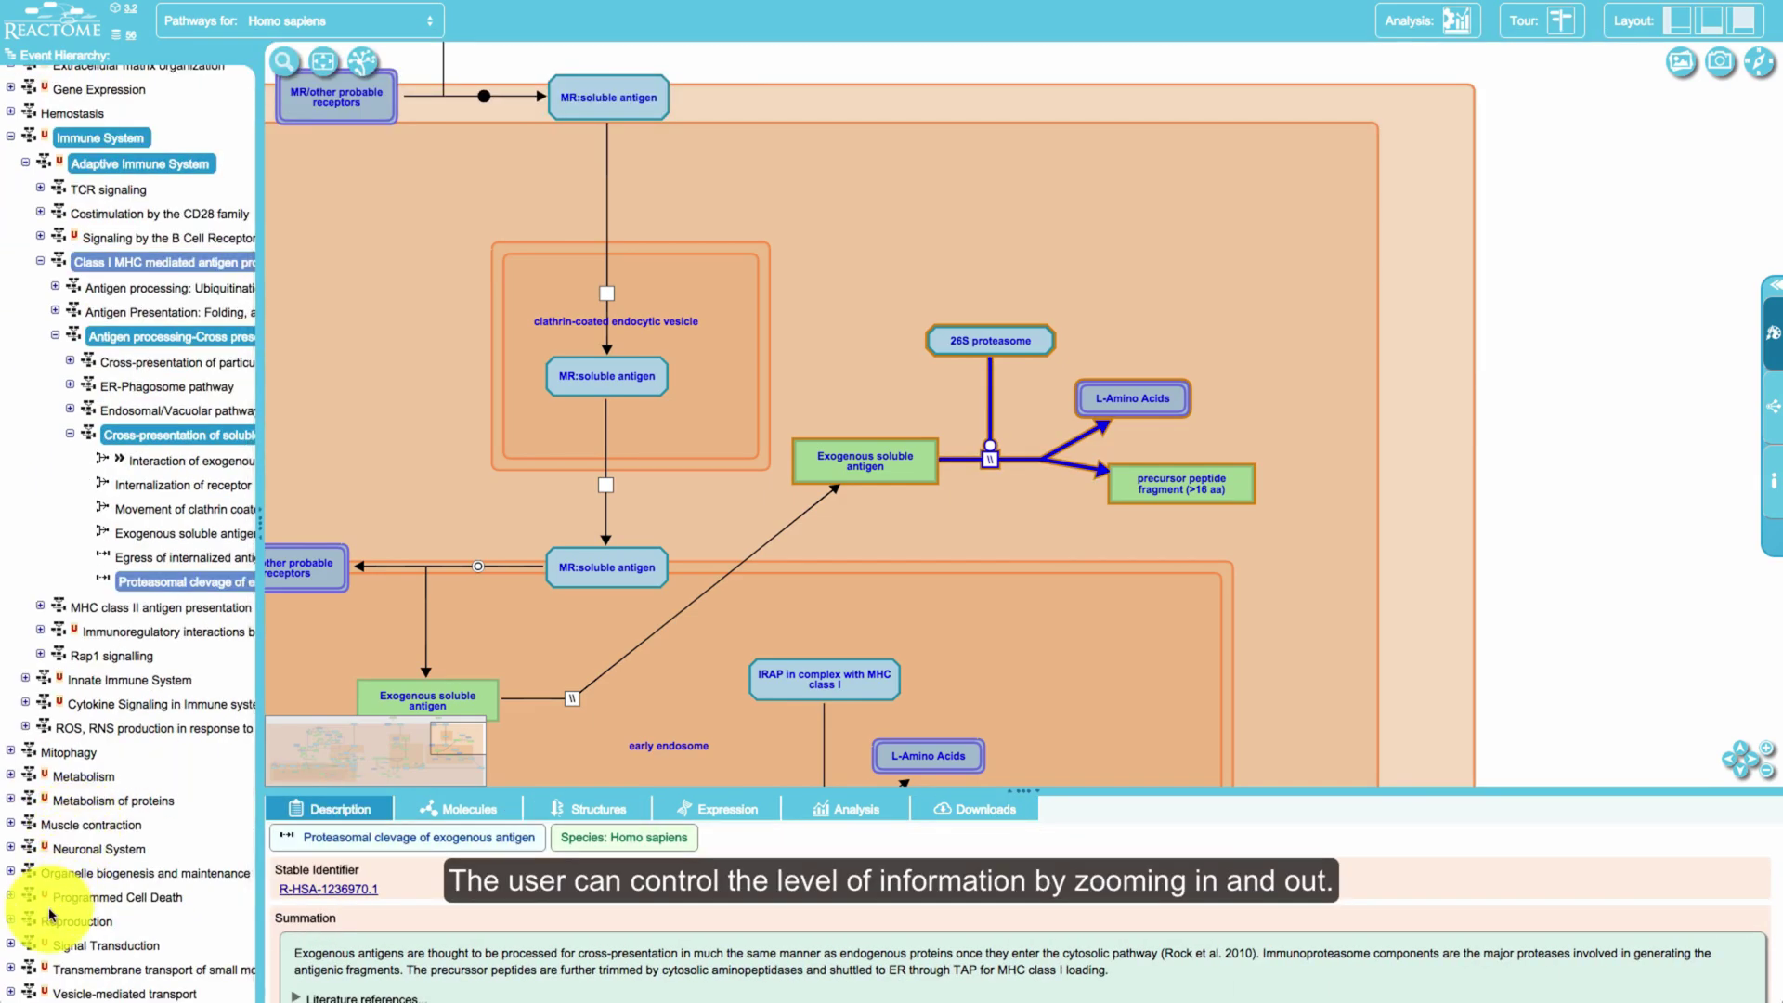
pyautogui.click(11, 946)
pyautogui.scroll(-10, 23, 920)
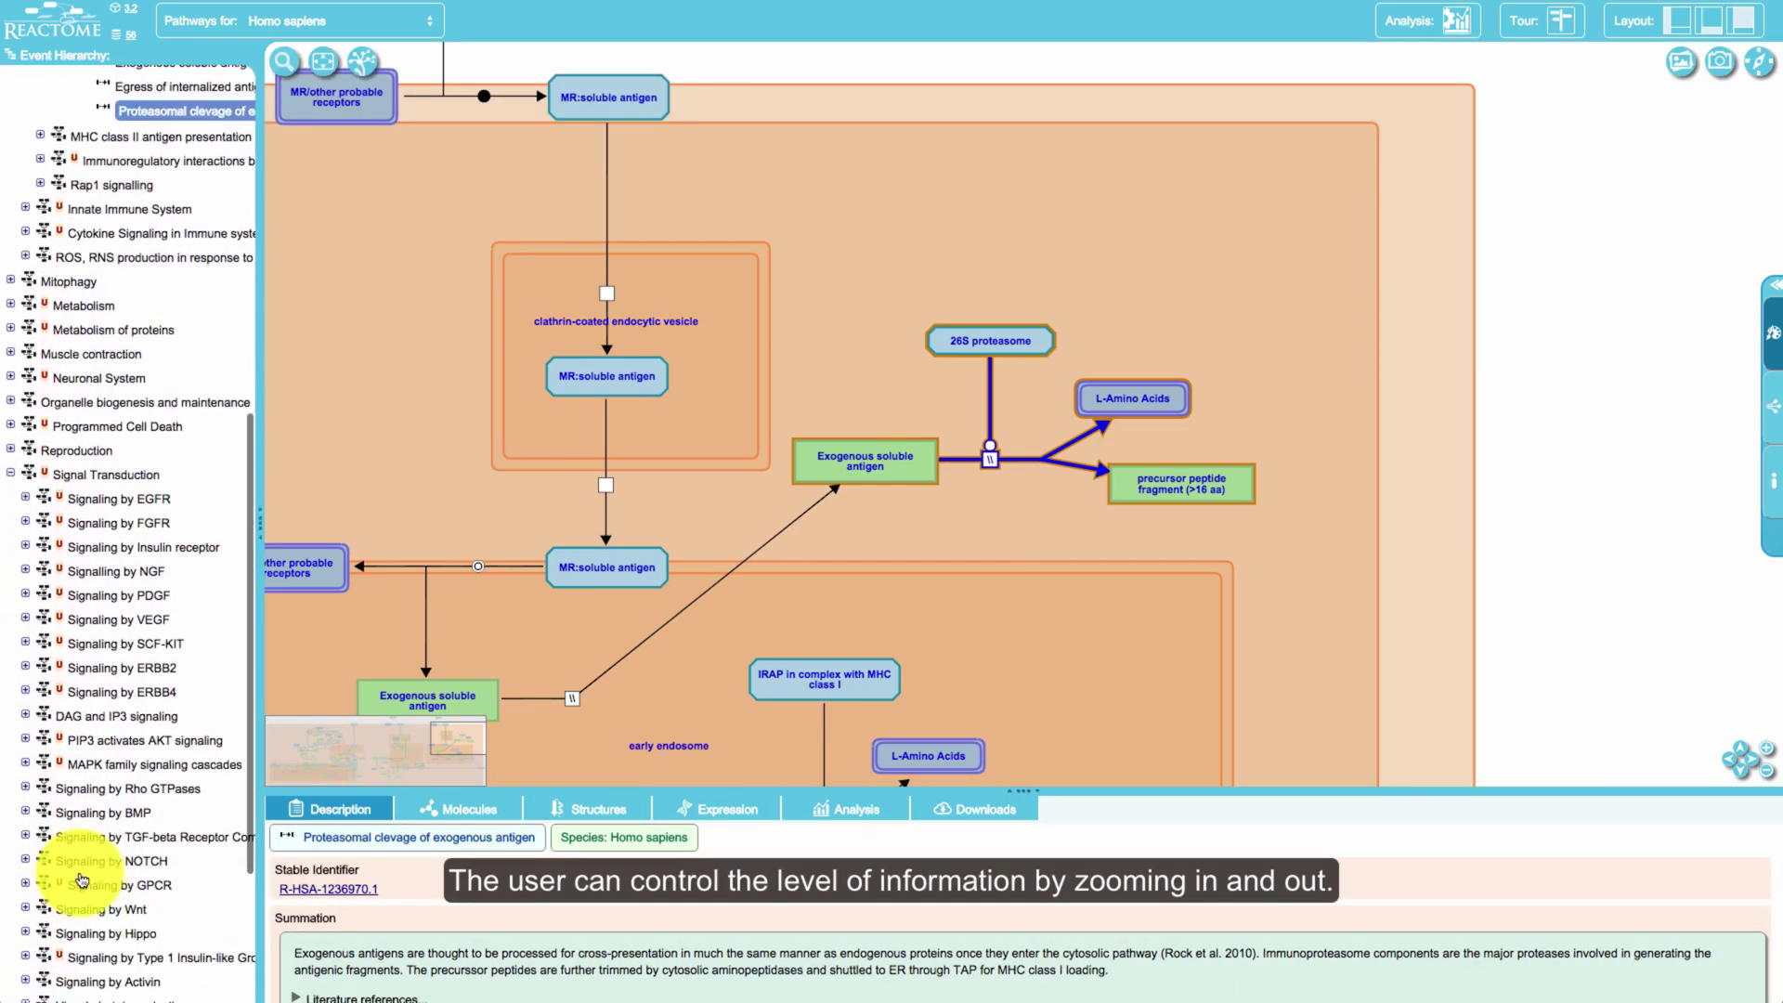
pyautogui.click(25, 878)
pyautogui.scroll(-3, 28, 873)
pyautogui.click(93, 847)
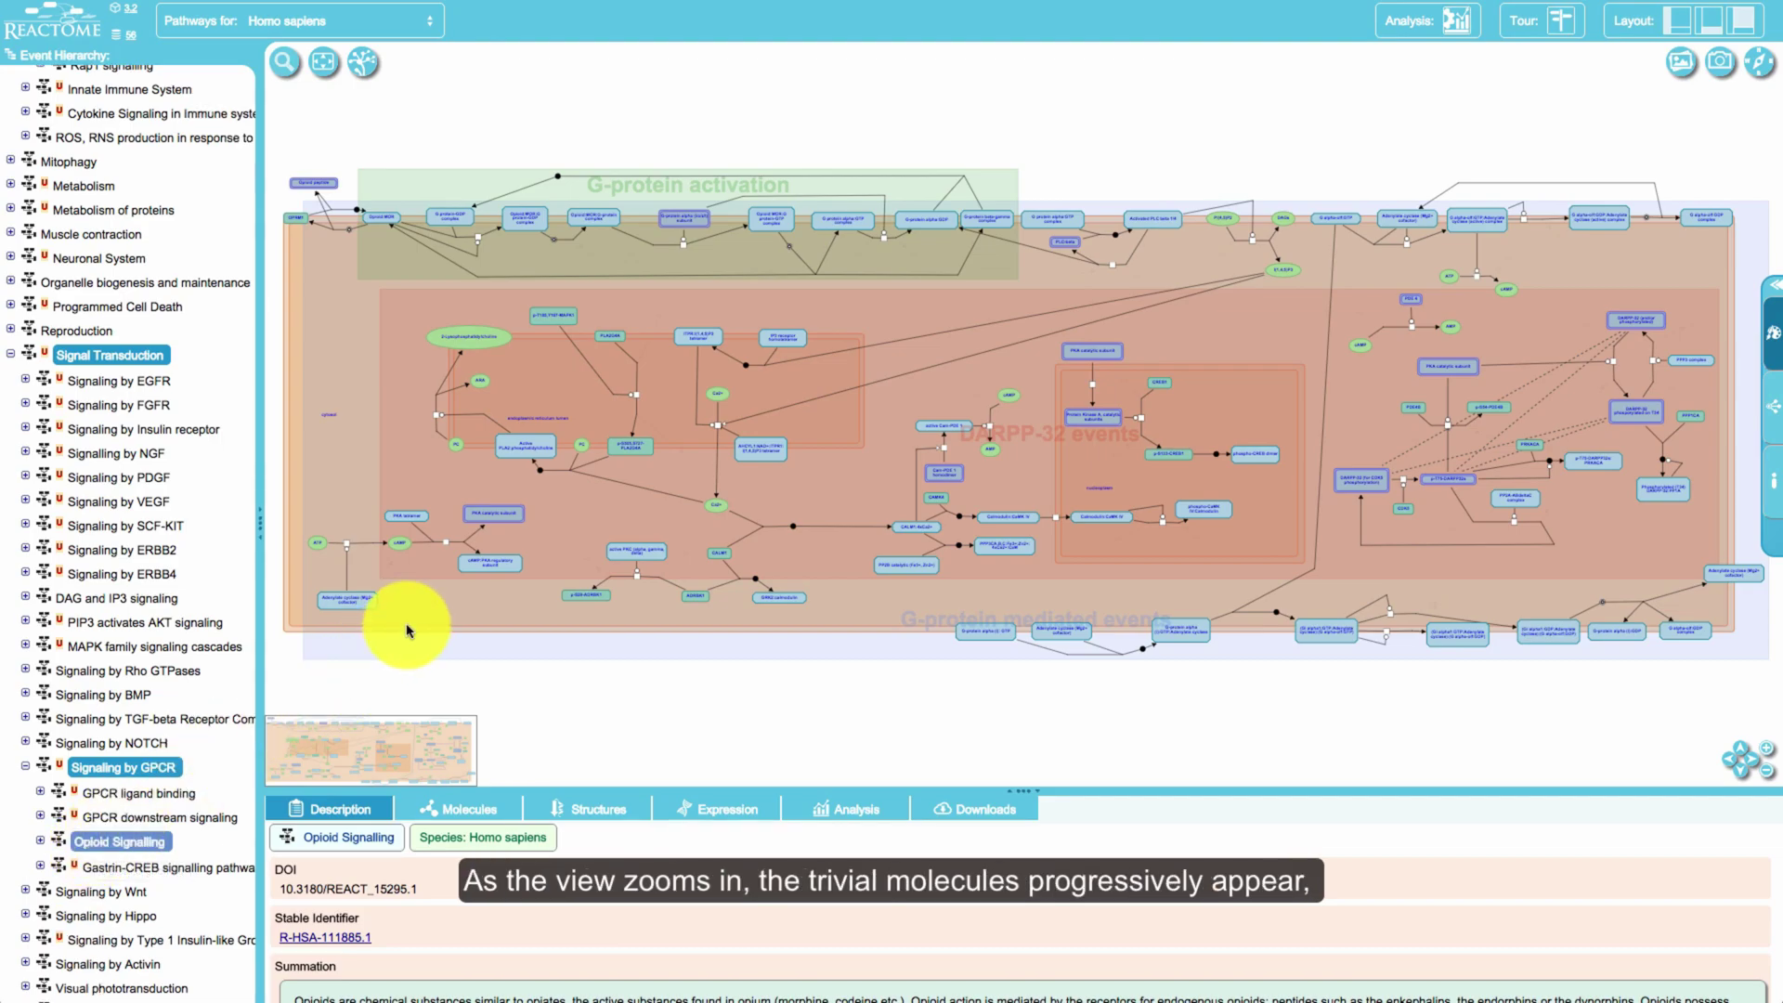
# Zoom in on the ITPR:I(1,4,5)P3 tetramer and show its participating molecules.
pyautogui.scroll(4, 586, 372)
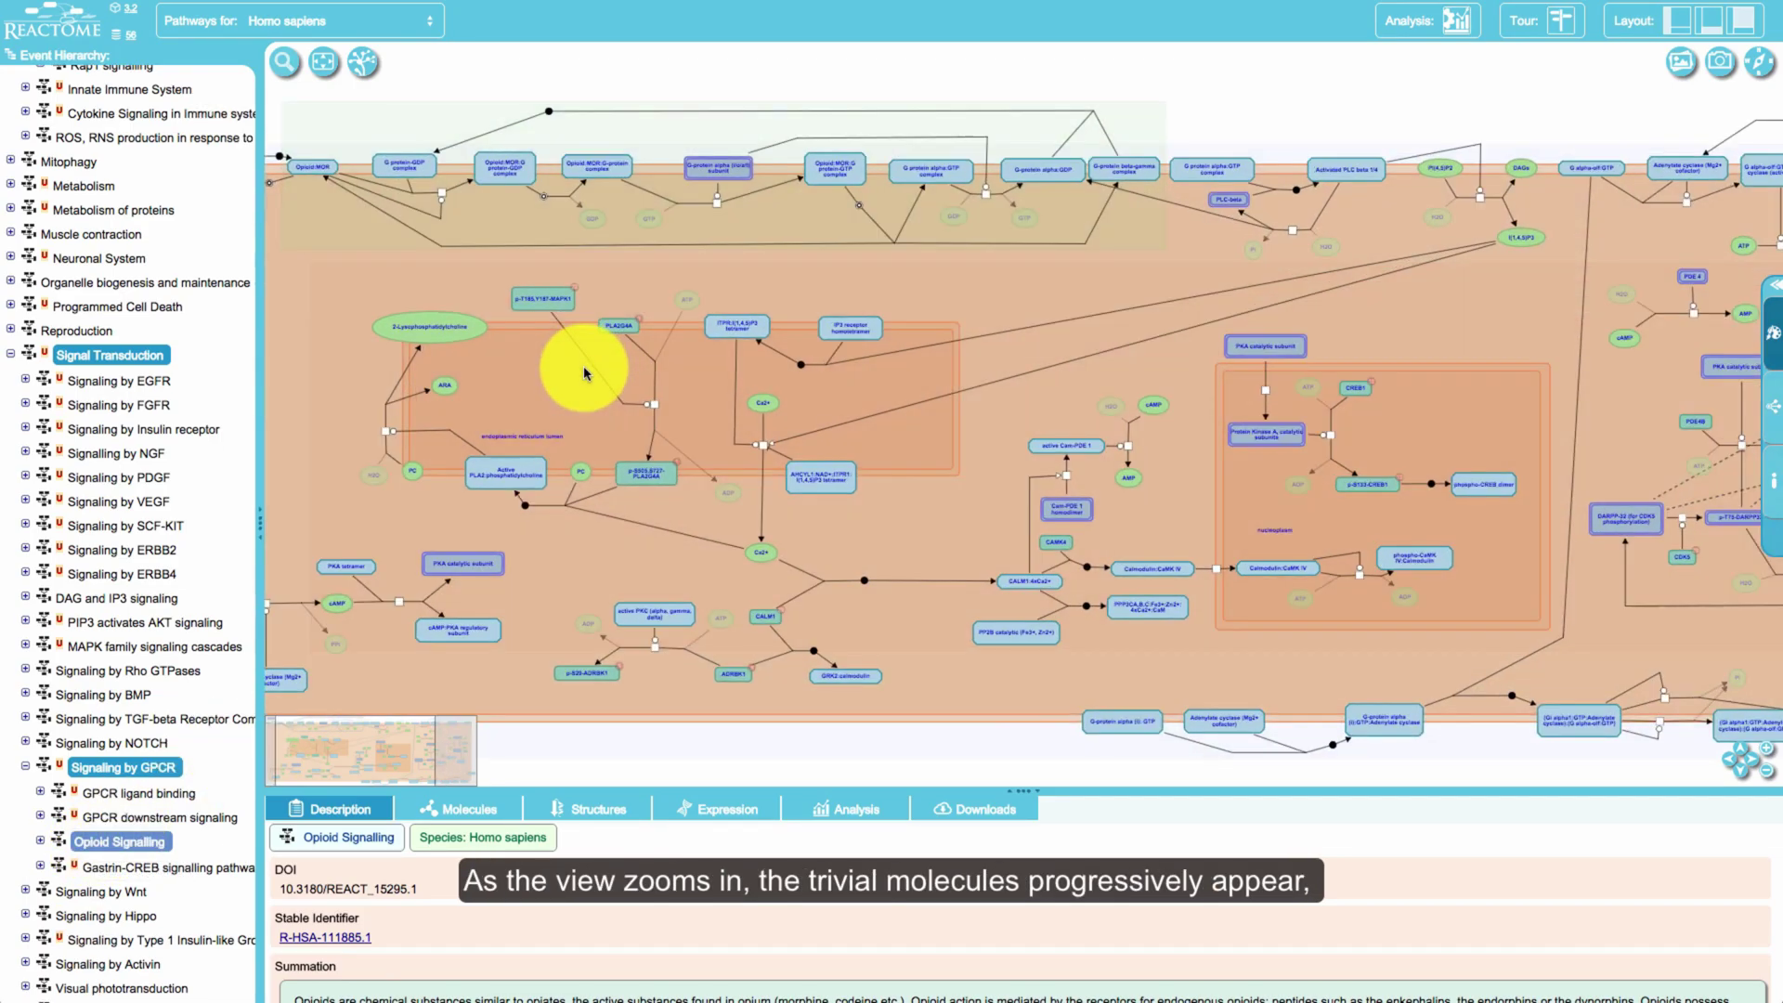
pyautogui.scroll(2, 585, 374)
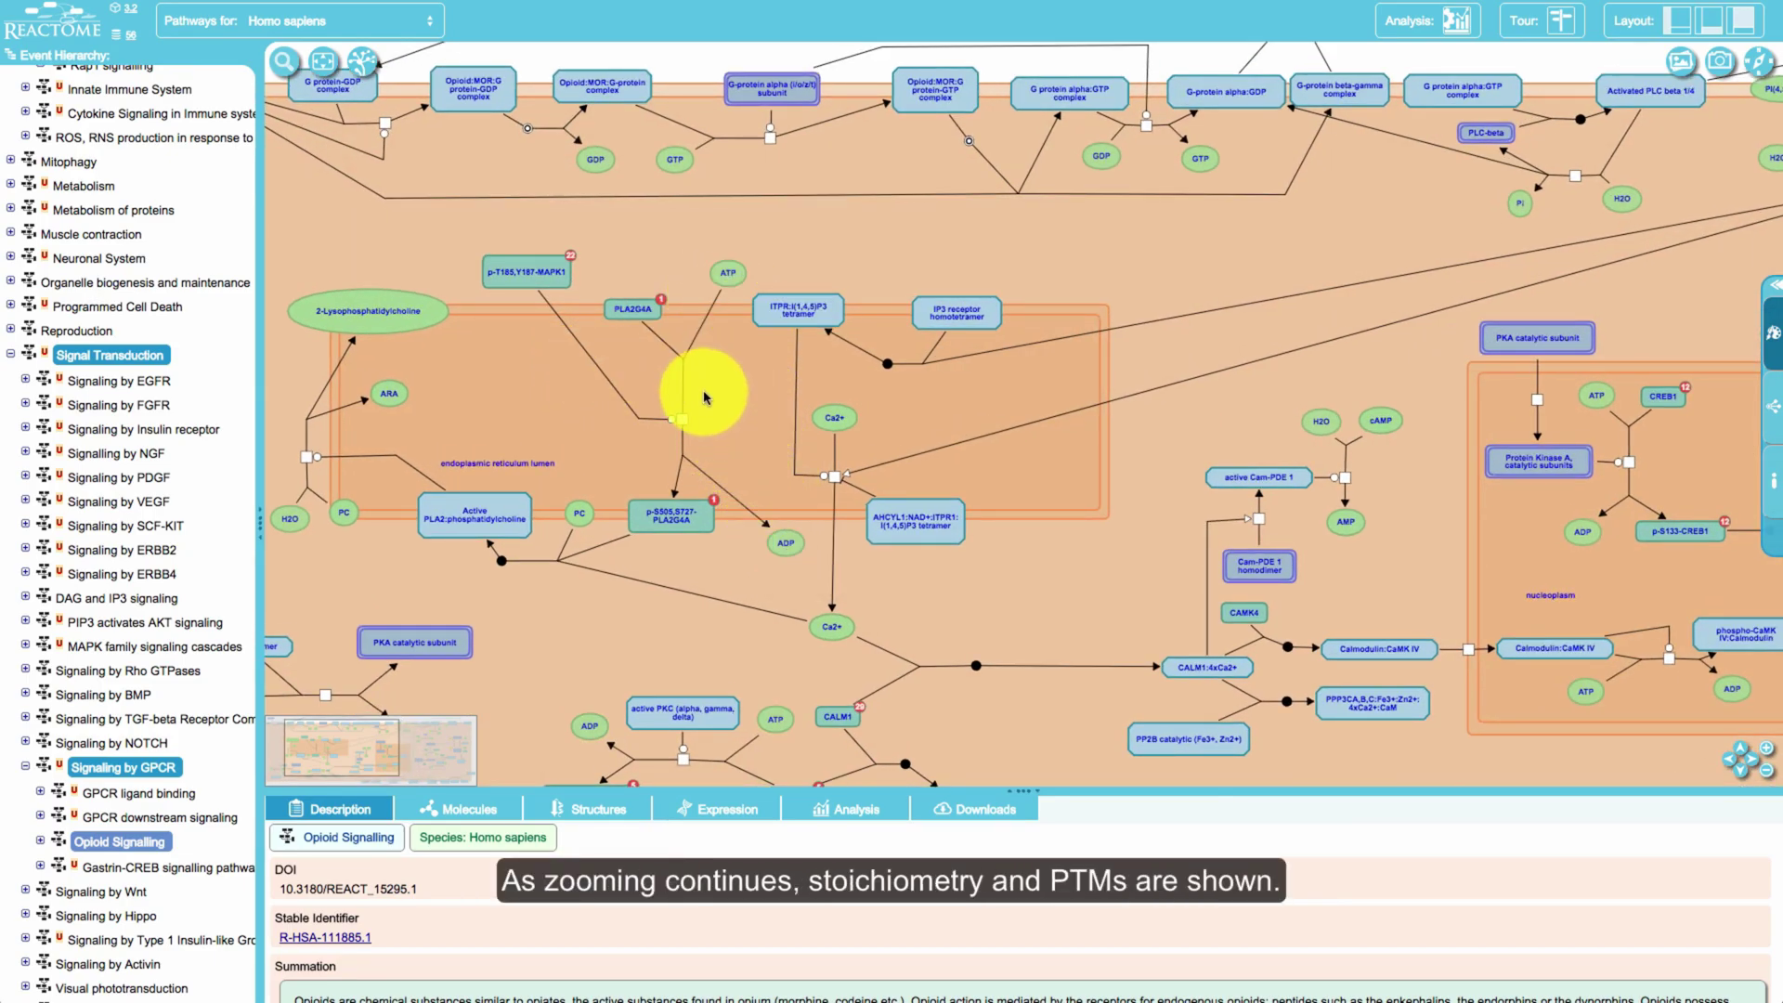
pyautogui.scroll(2, 697, 390)
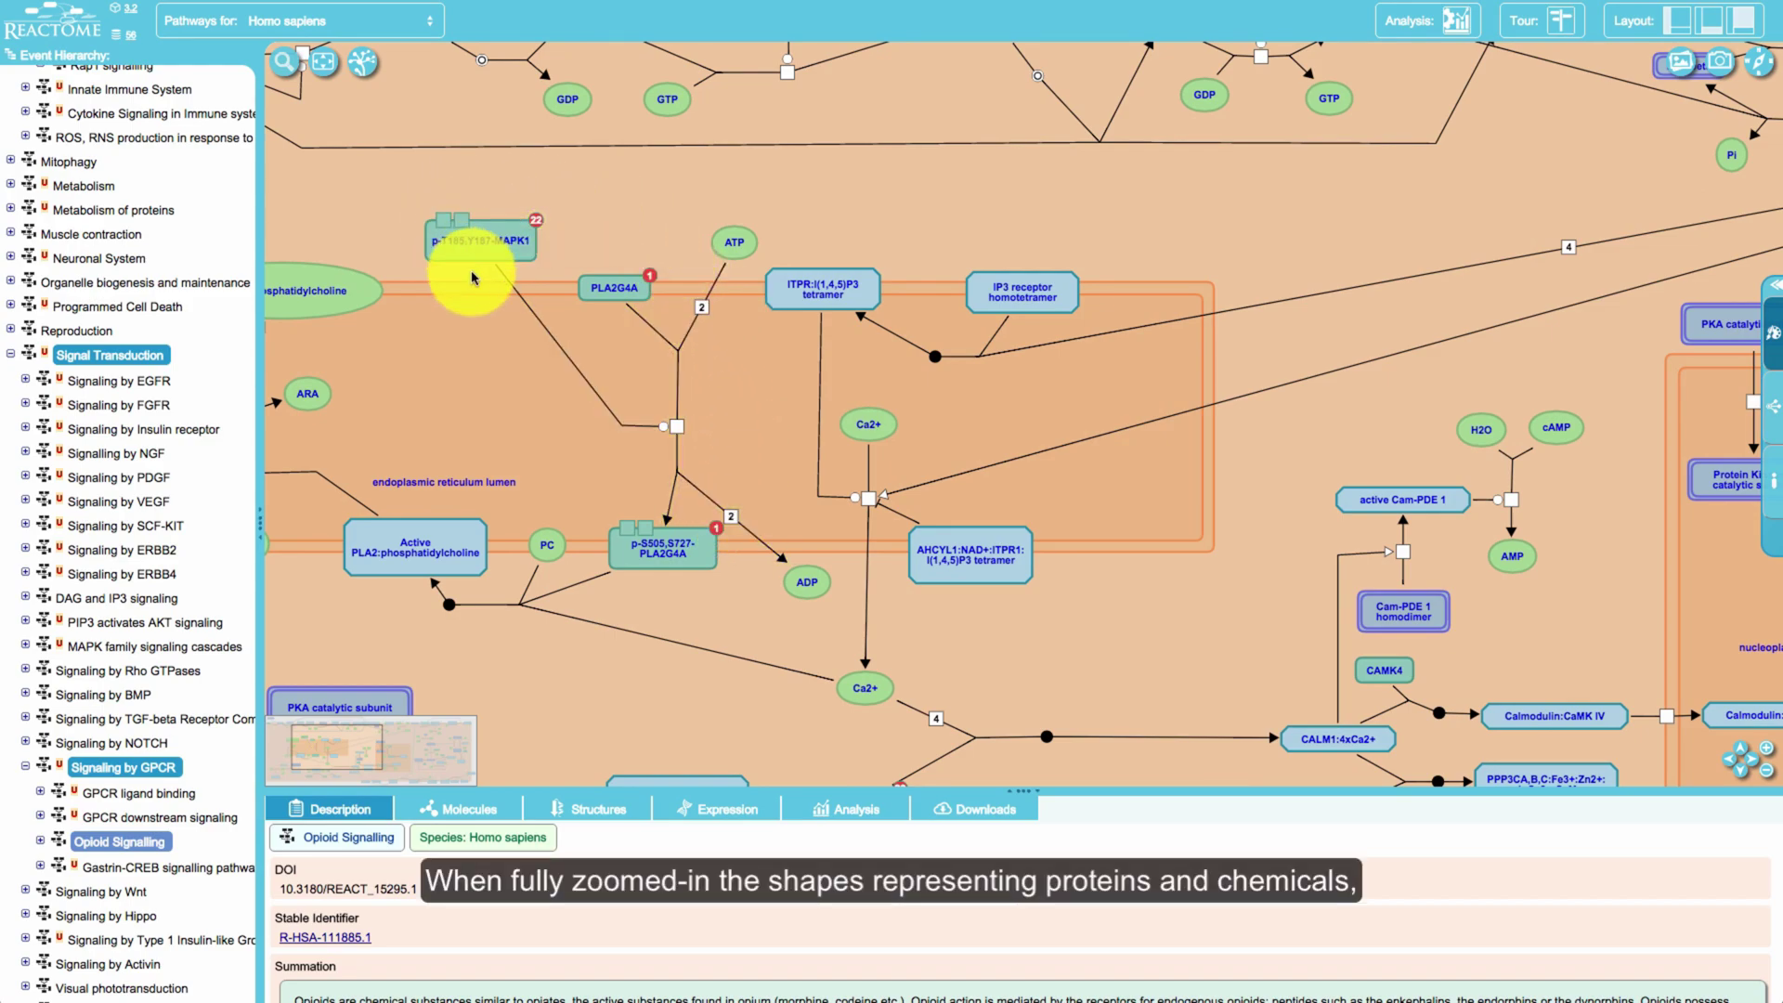
pyautogui.scroll(5, 478, 276)
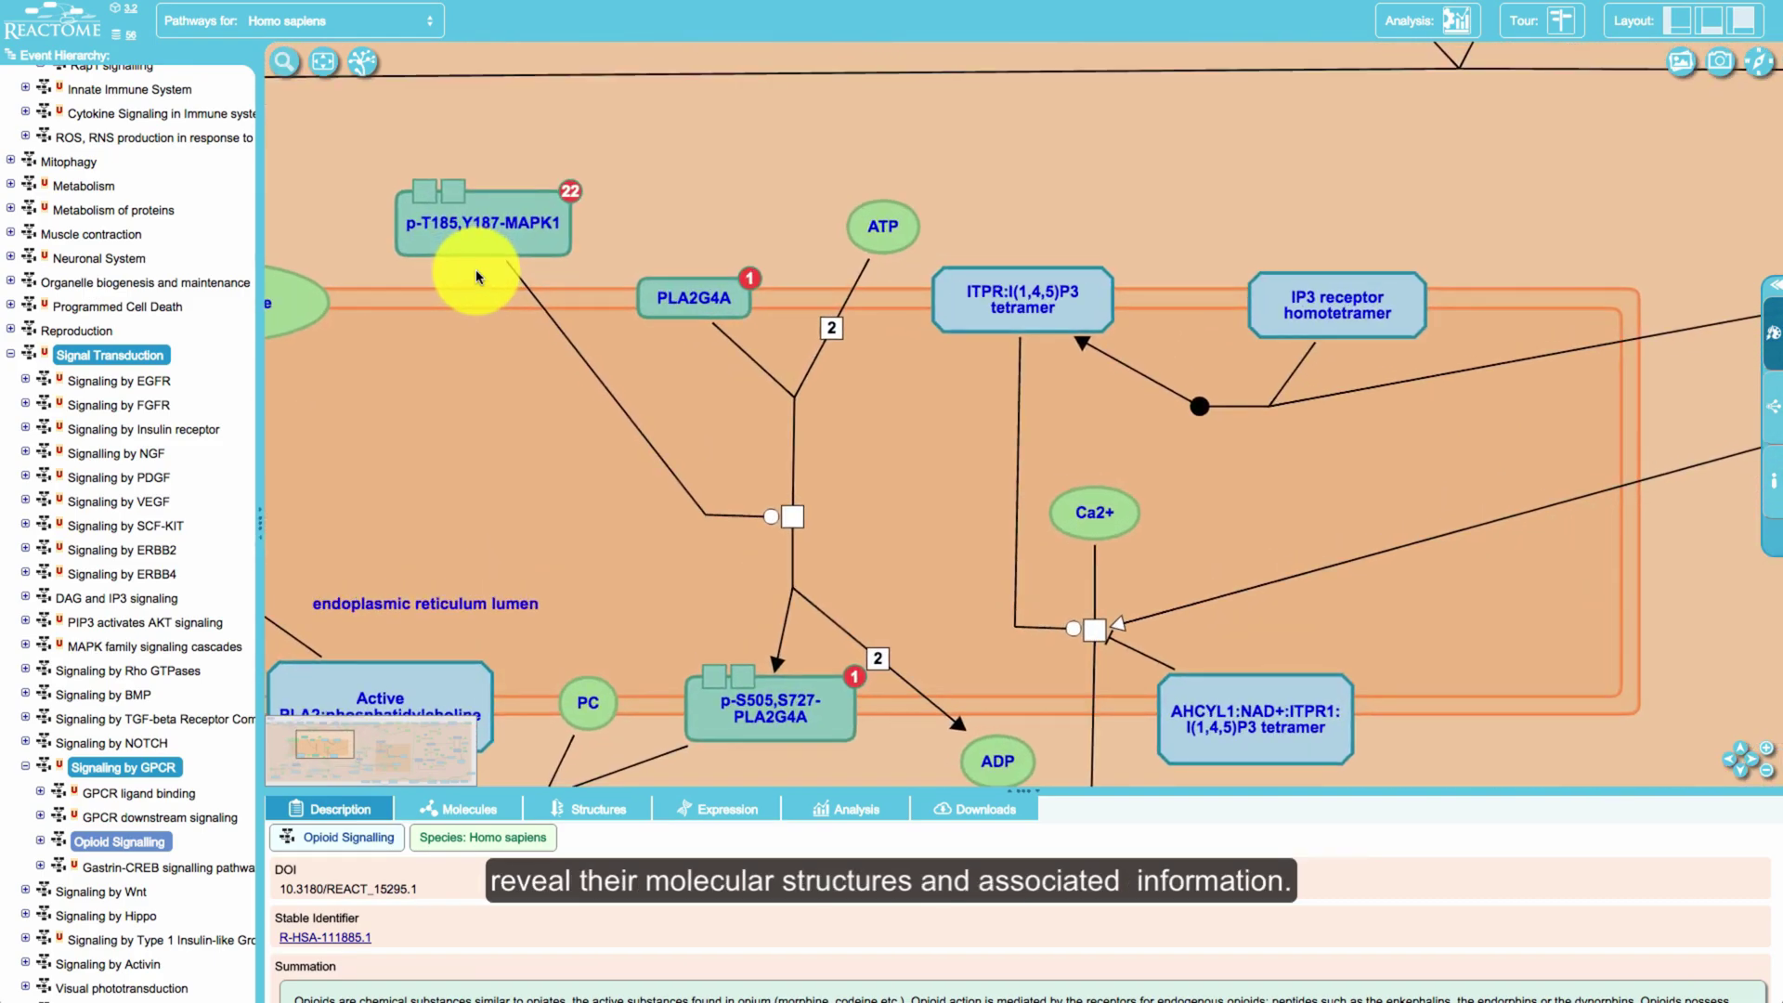
pyautogui.scroll(3, 477, 276)
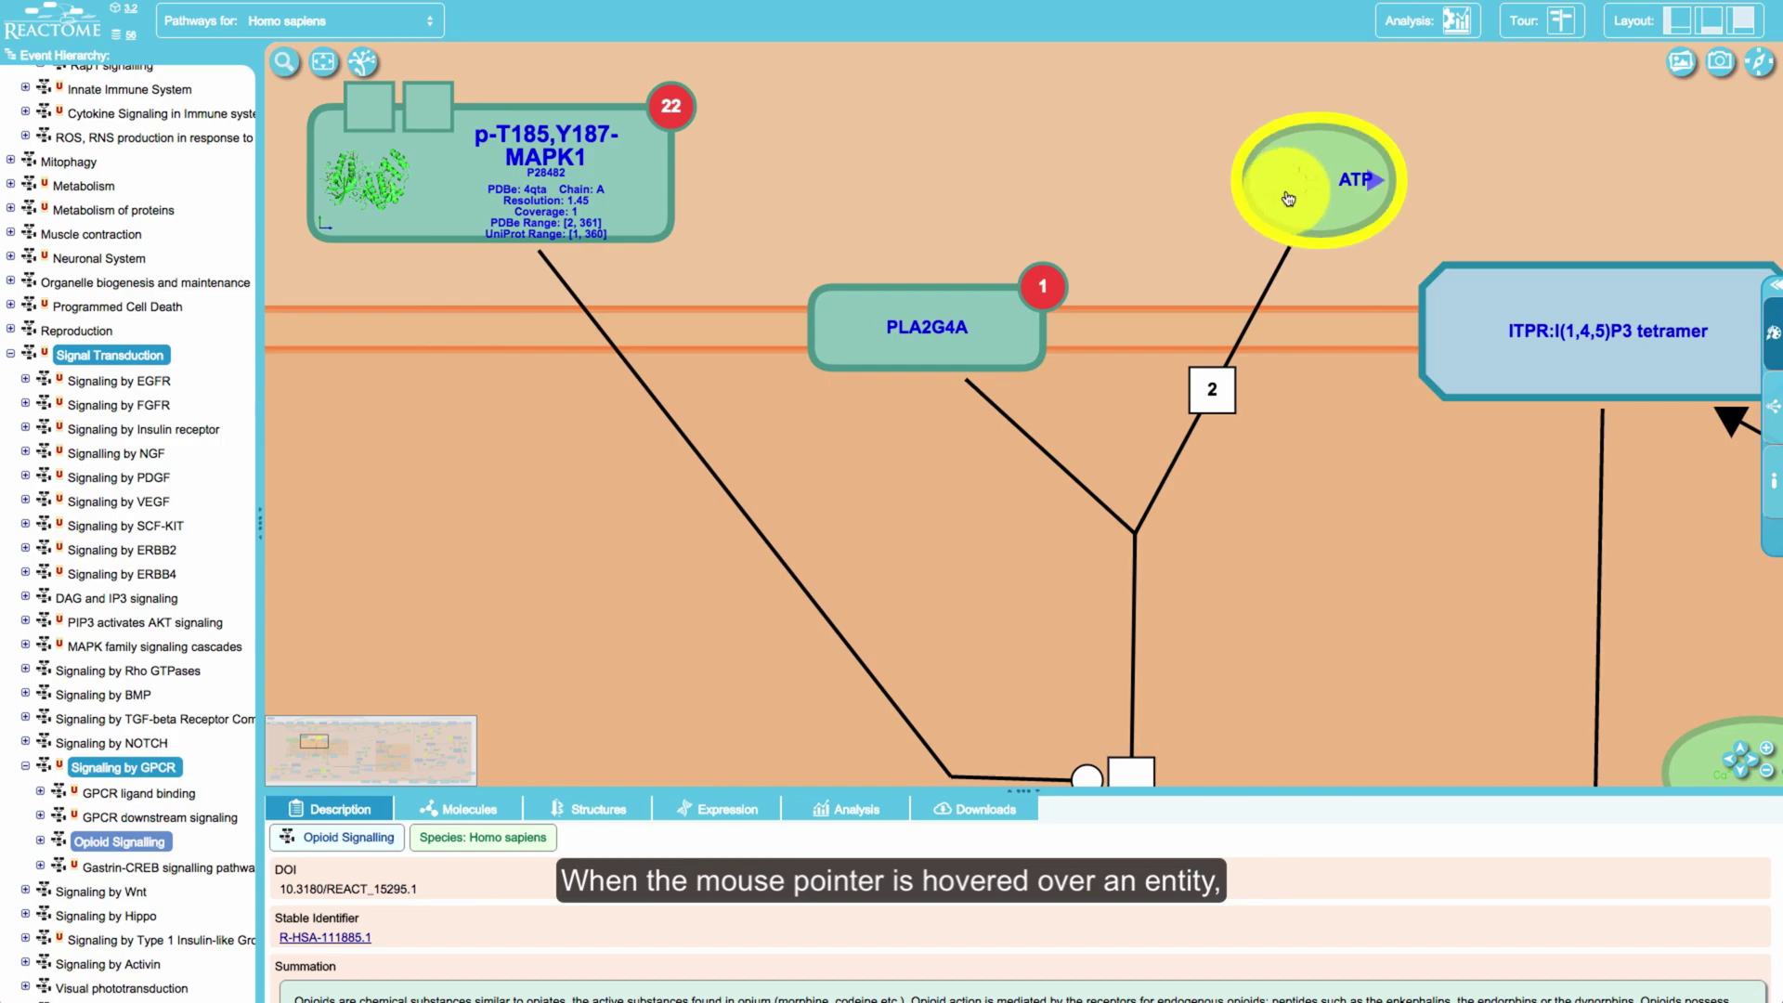
pyautogui.moveTo(1254, 446); pyautogui.dragTo(701, 422)
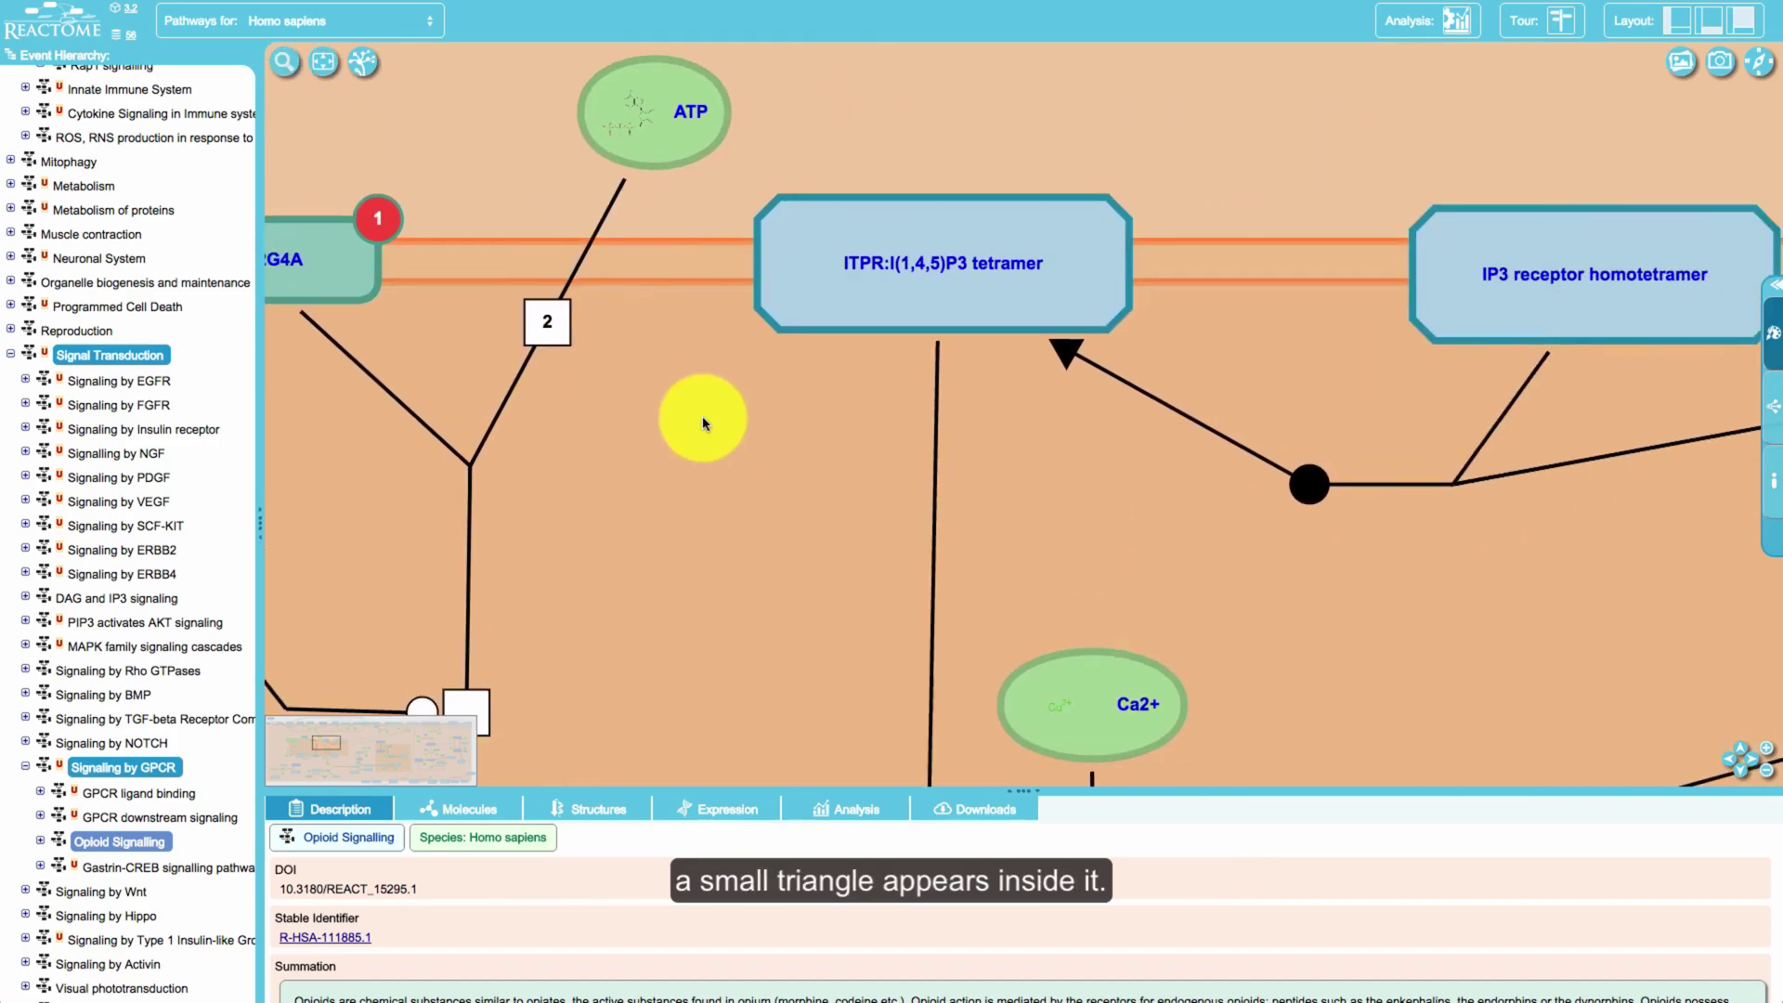
pyautogui.moveTo(1028, 279)
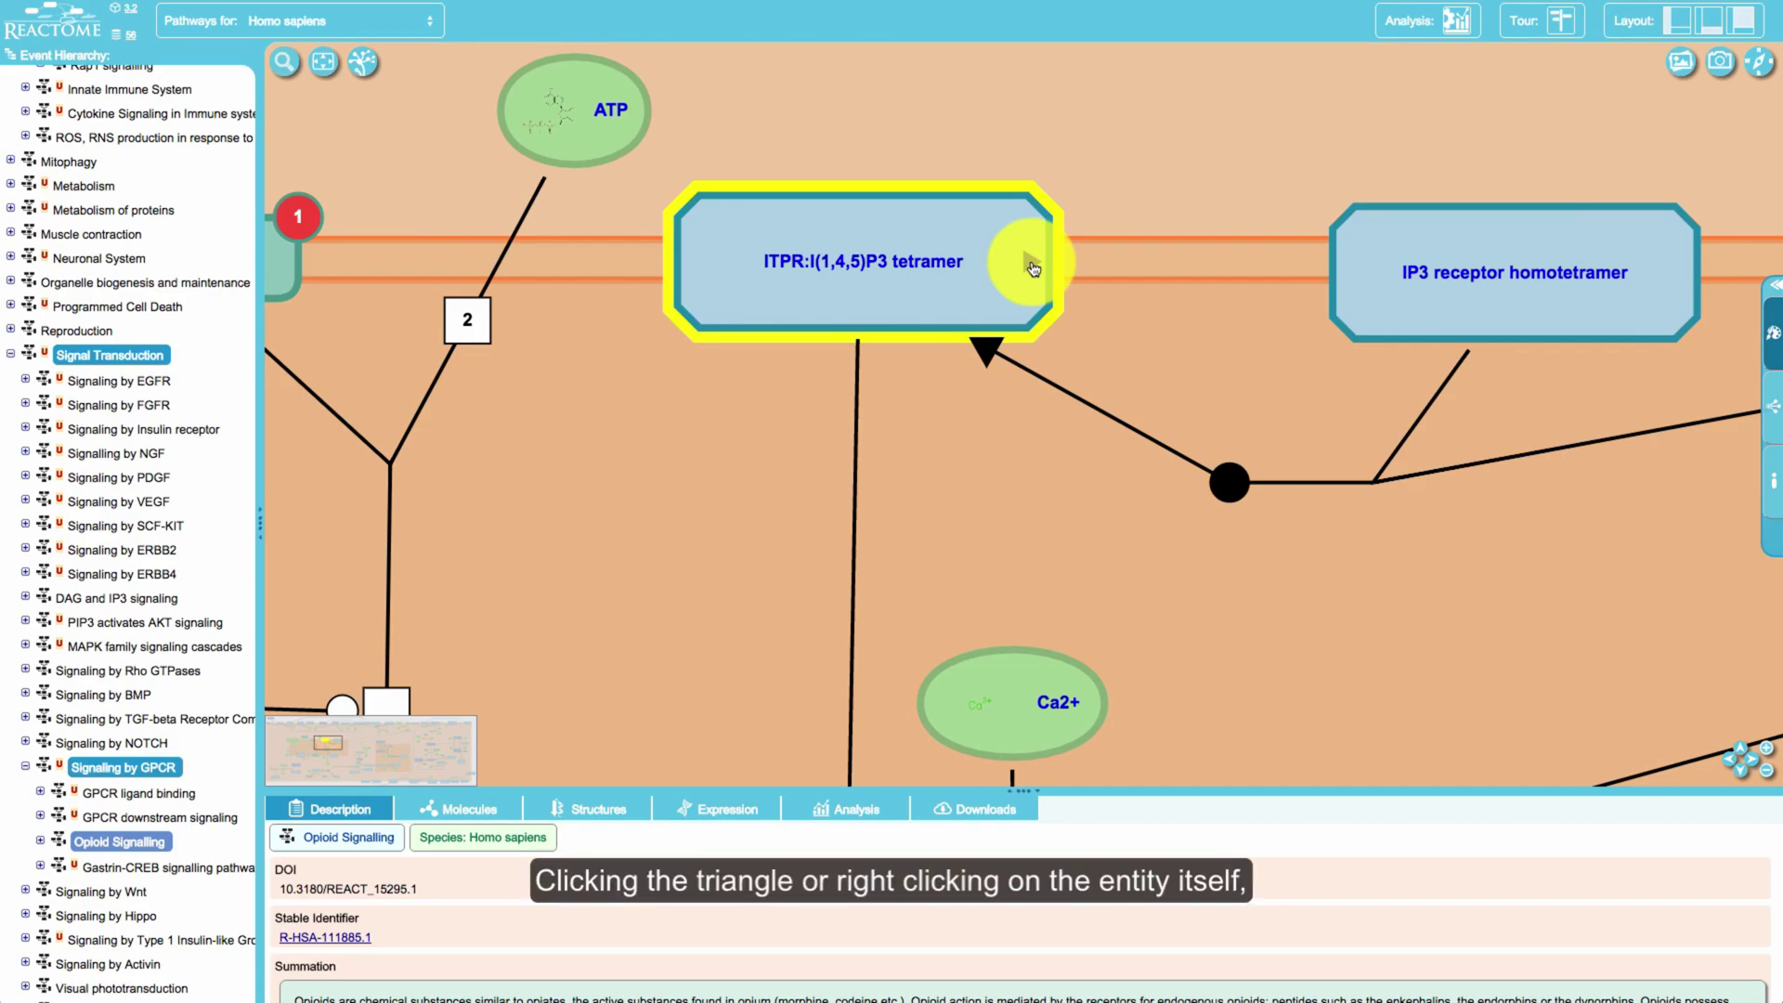
pyautogui.click(1031, 267)
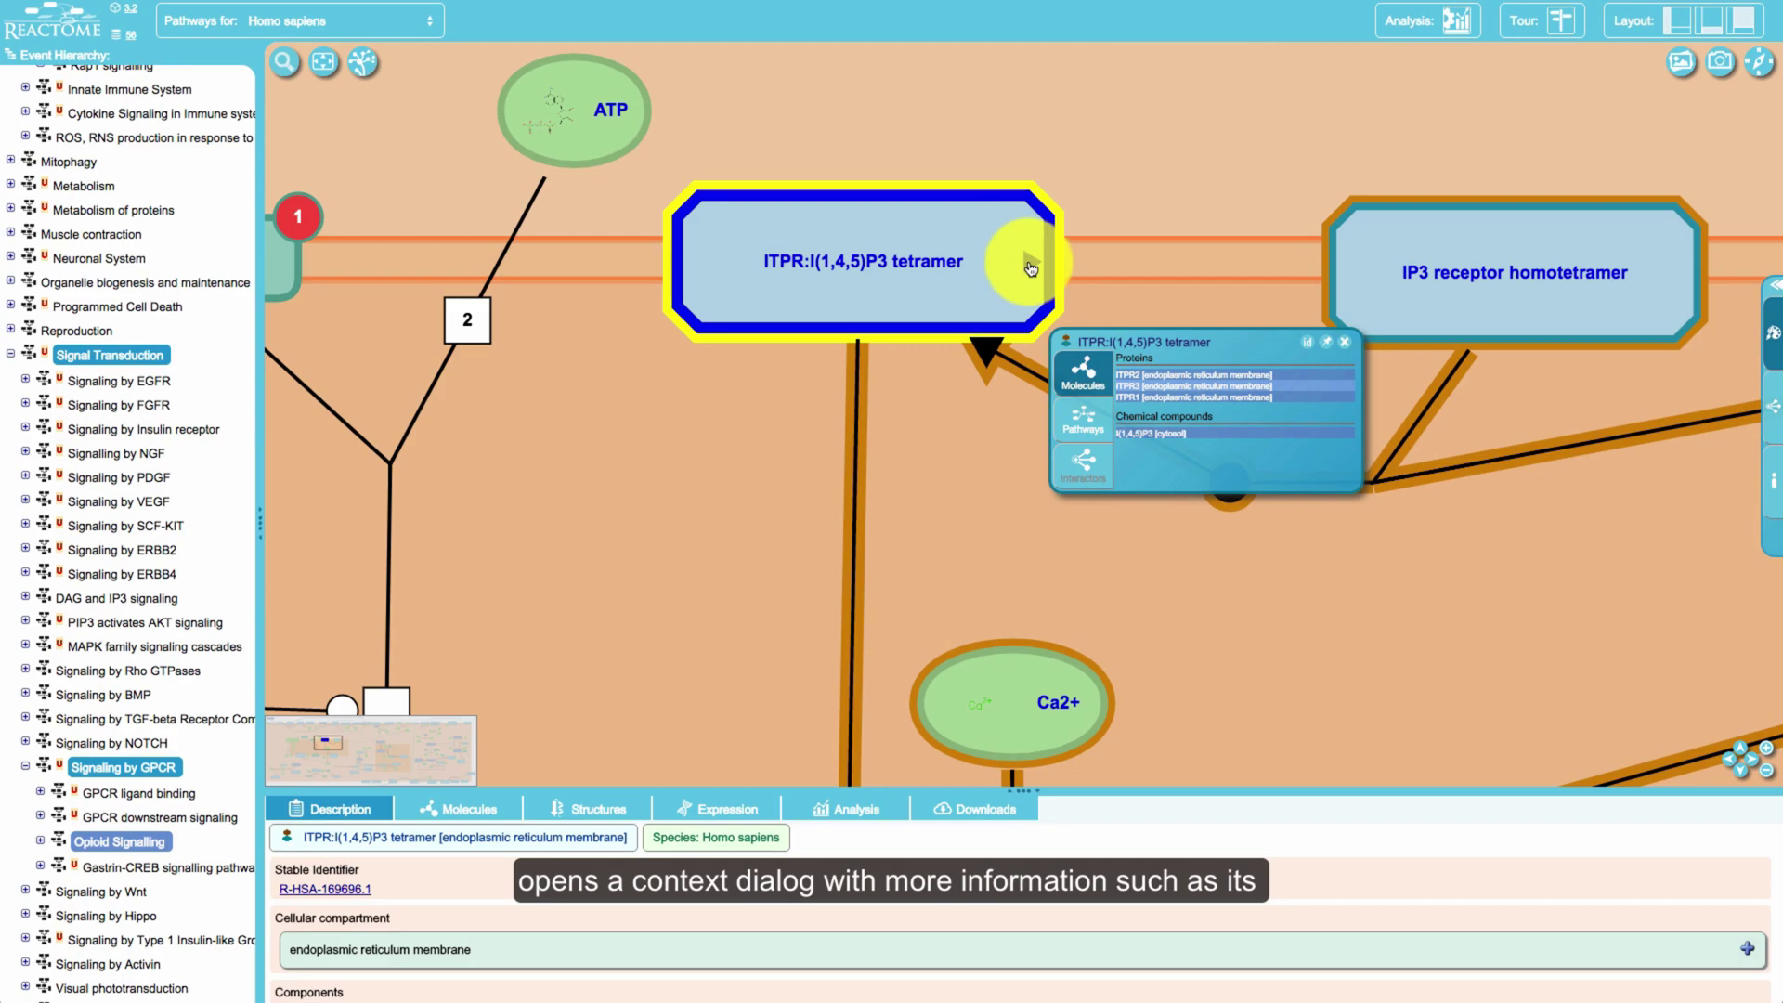
# Check the ITPR tetramer's other pathways, pin then close its details, and fit the whole diagram.
pyautogui.click(1083, 419)
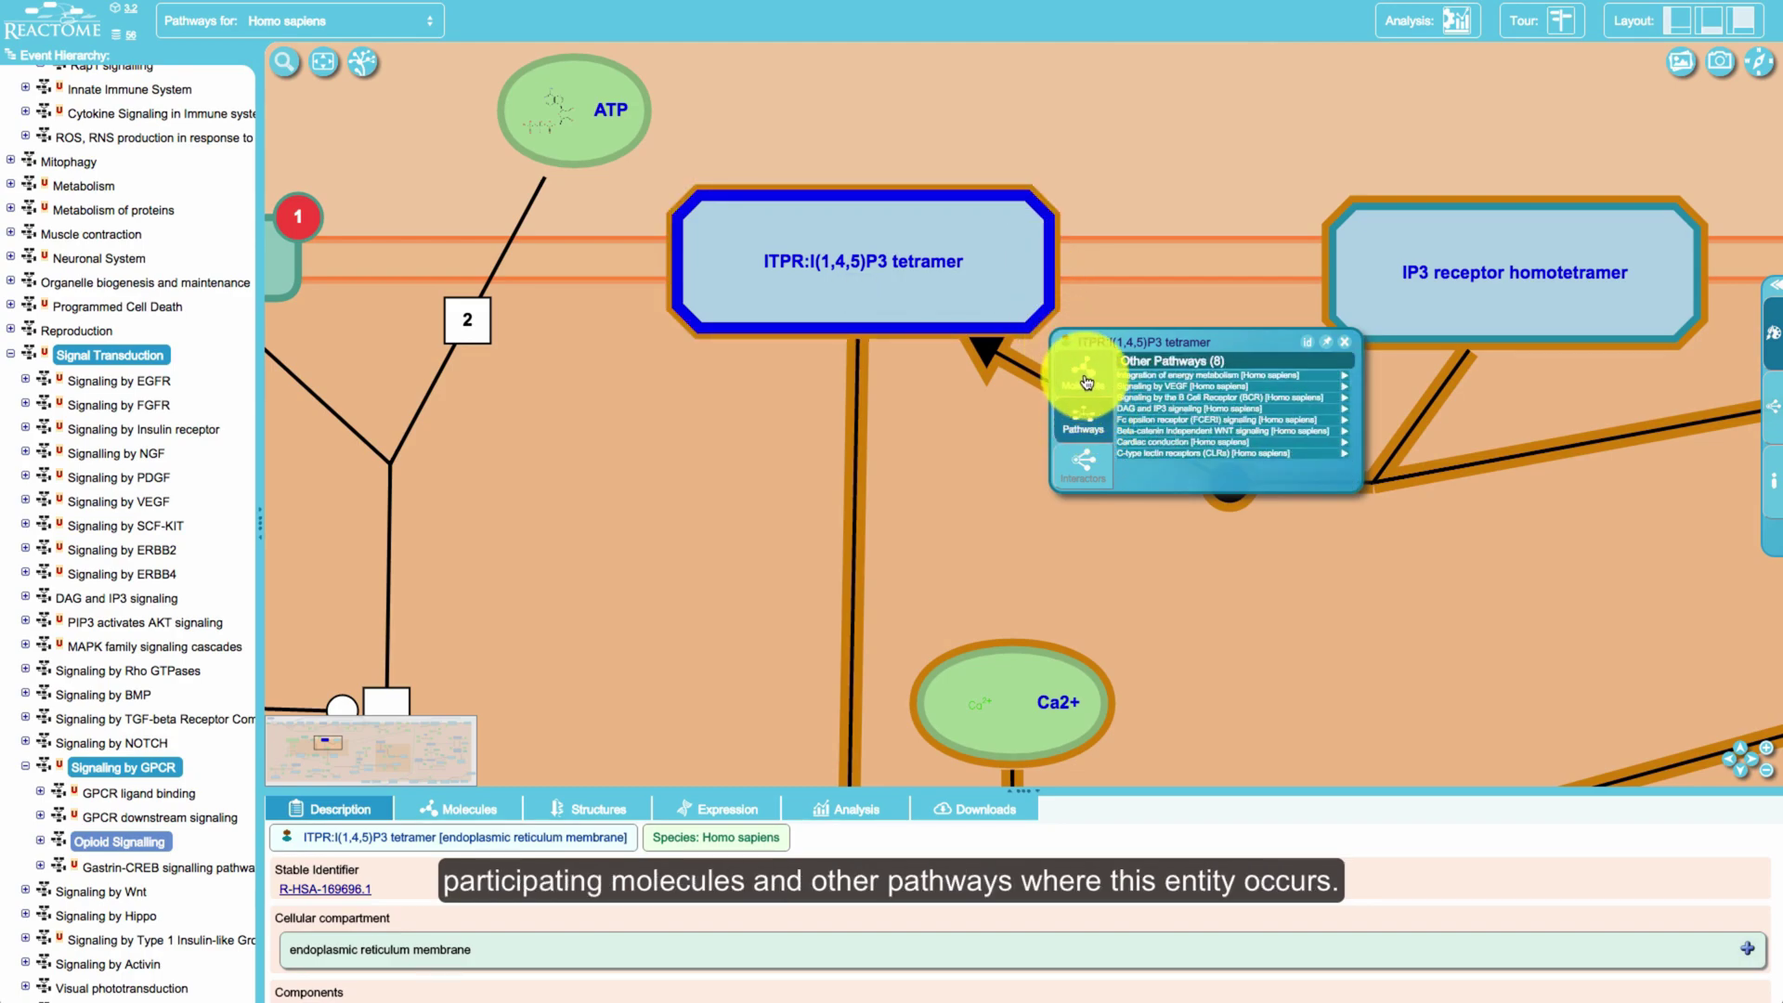
pyautogui.click(1085, 381)
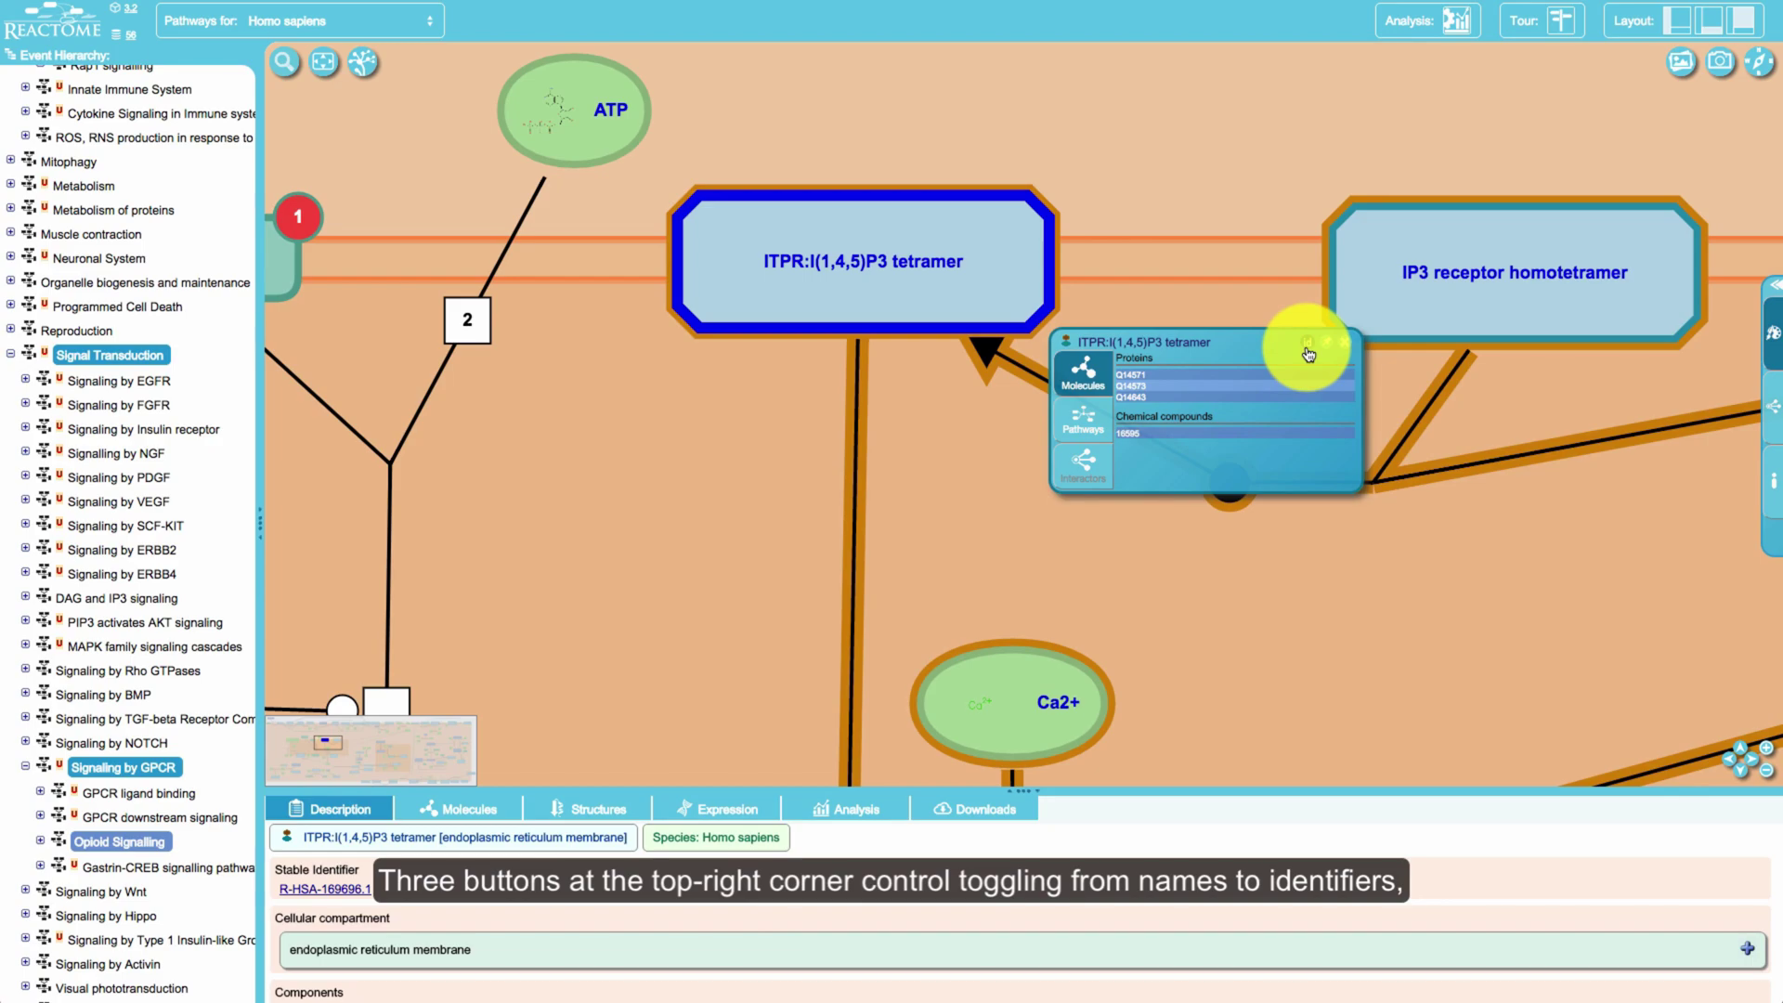
pyautogui.click(1326, 342)
pyautogui.moveTo(1238, 283)
pyautogui.mouseDown()
pyautogui.moveTo(1110, 273)
pyautogui.moveTo(1238, 270)
pyautogui.mouseUp()
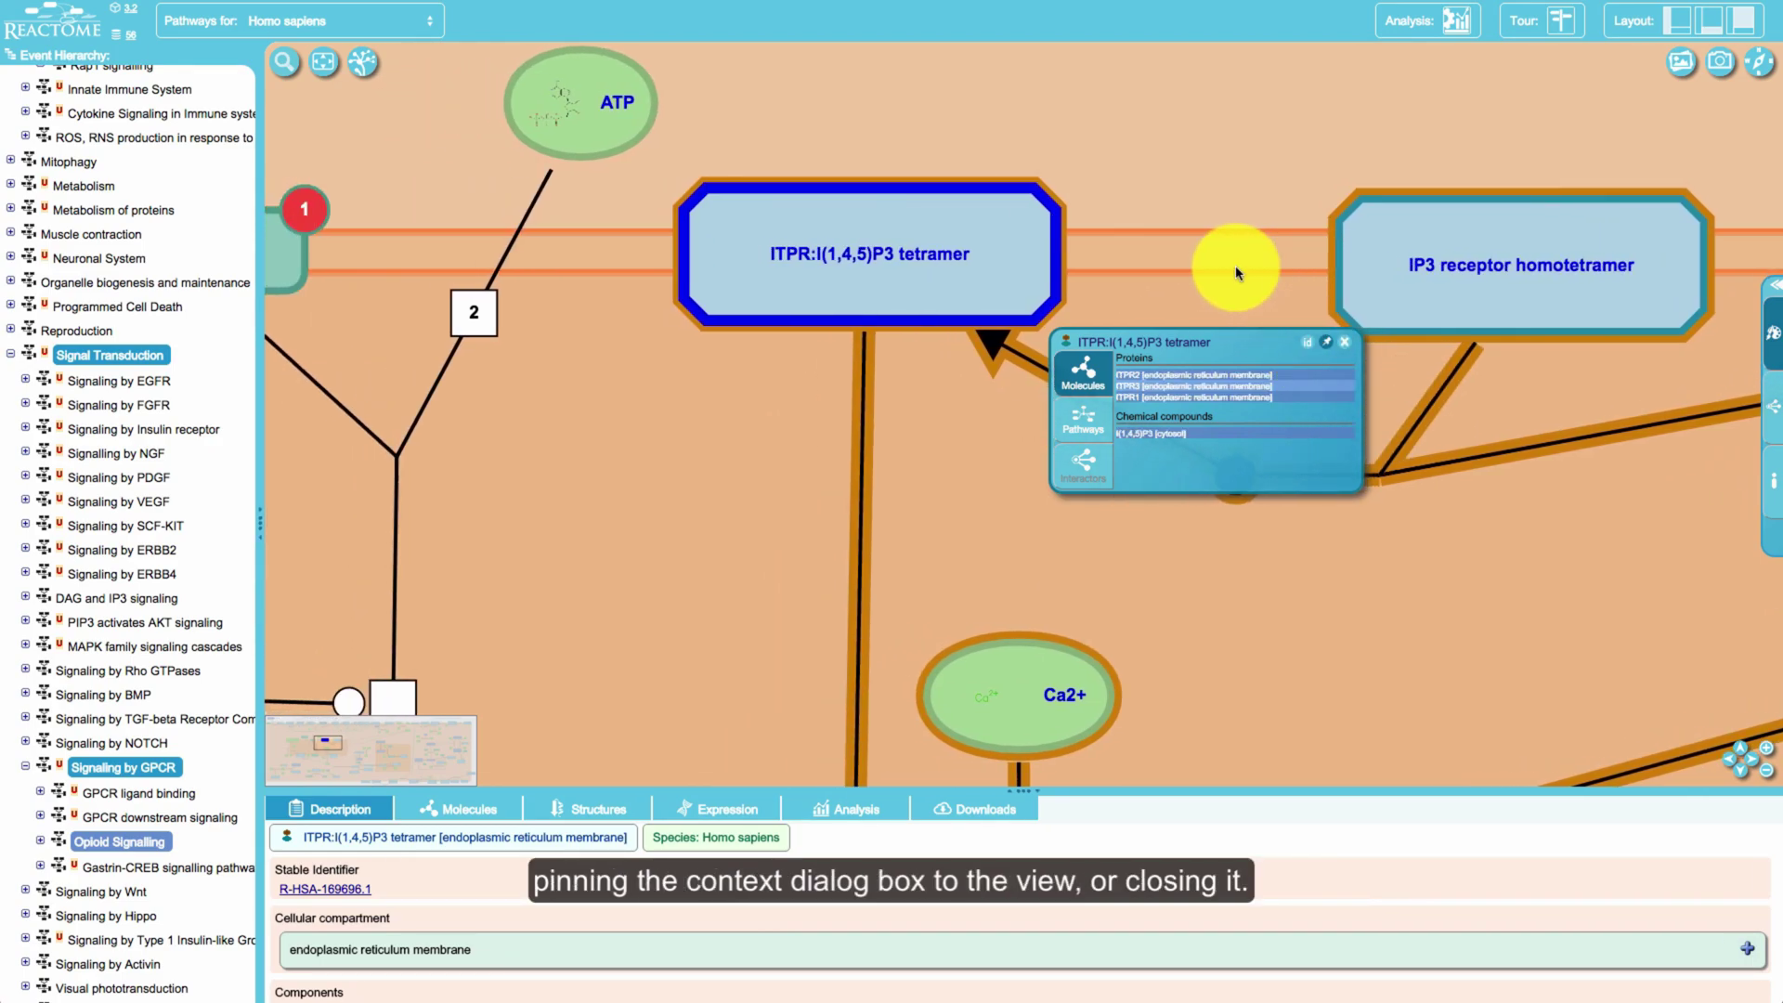
pyautogui.click(1346, 344)
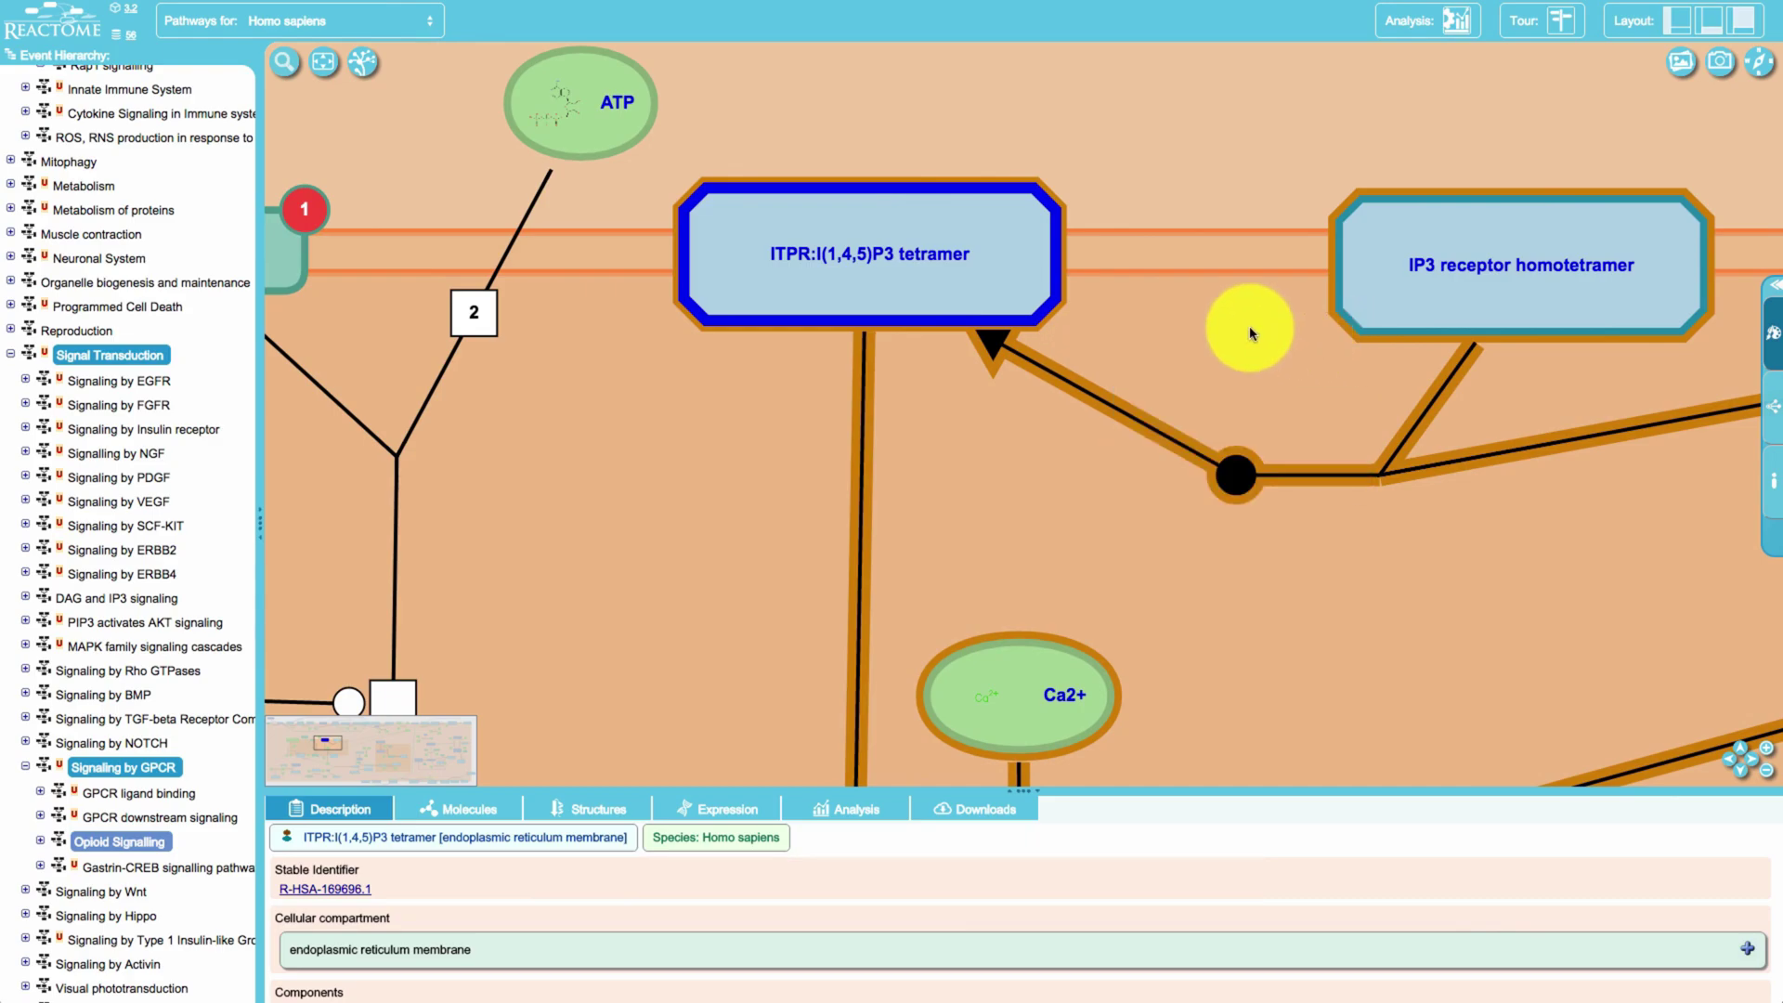
pyautogui.click(323, 61)
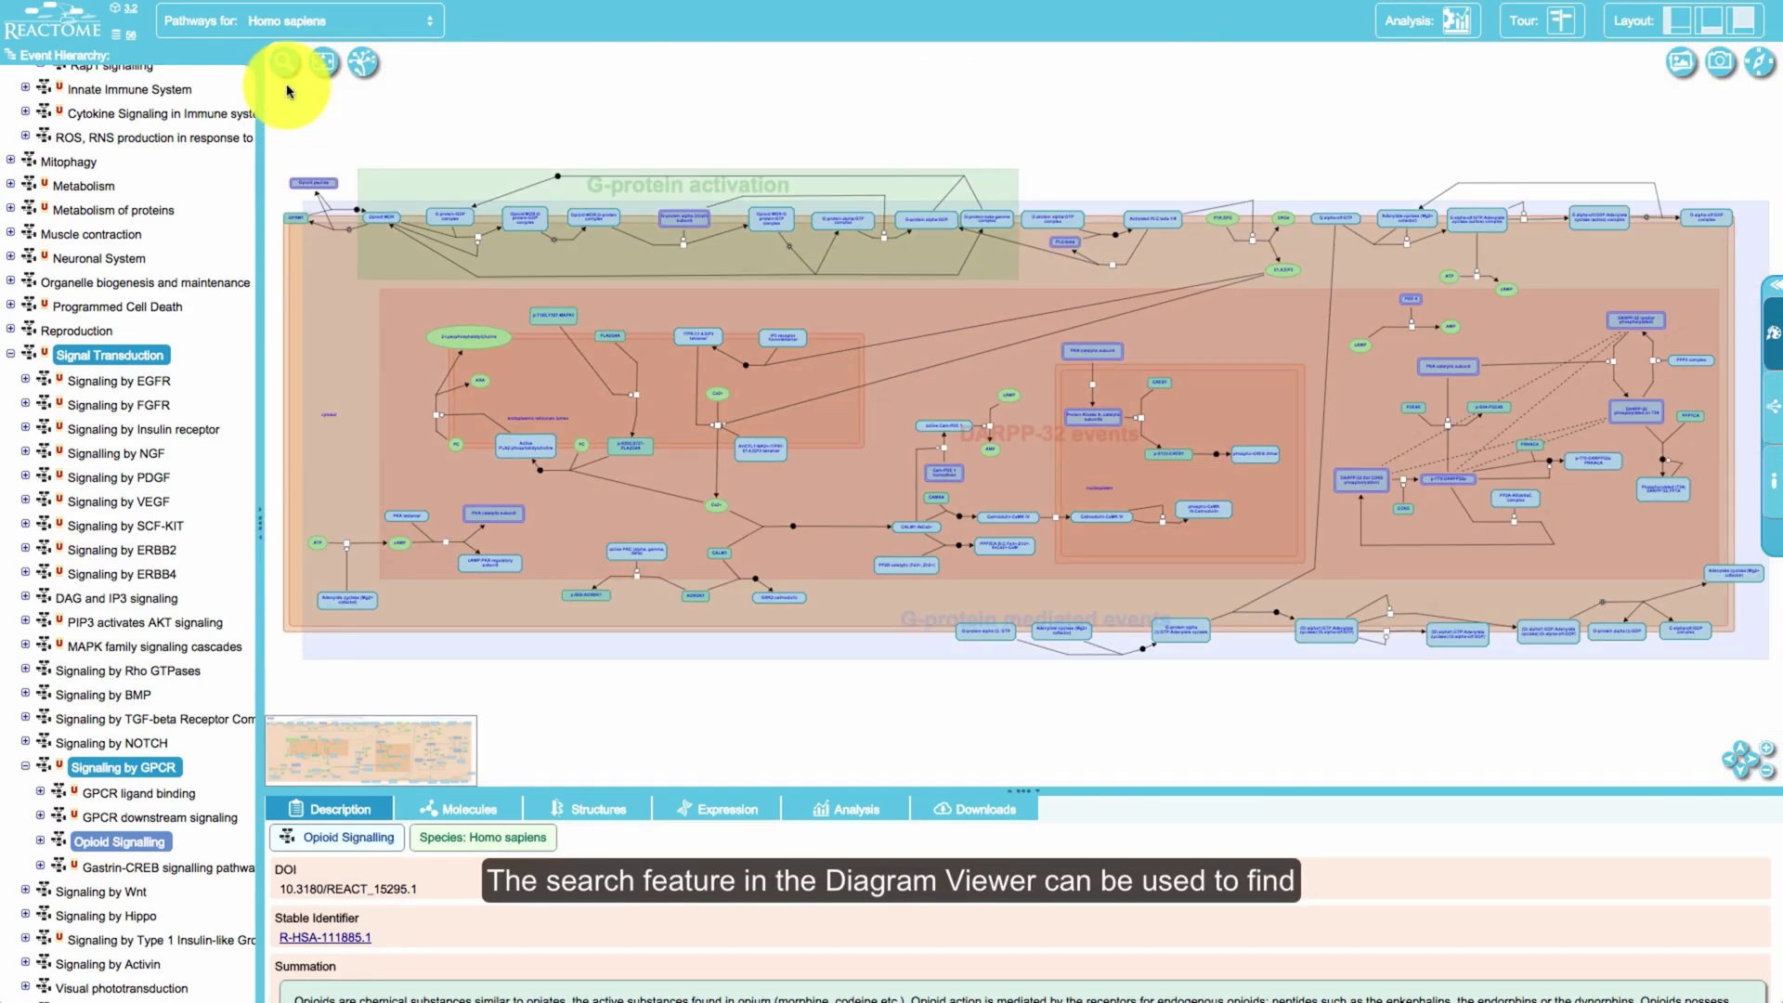
# Search the diagram for 'ca' and jump to the cAMP hydrolysis by PDE 4 reaction.
pyautogui.click(284, 63)
pyautogui.write('camp pde')
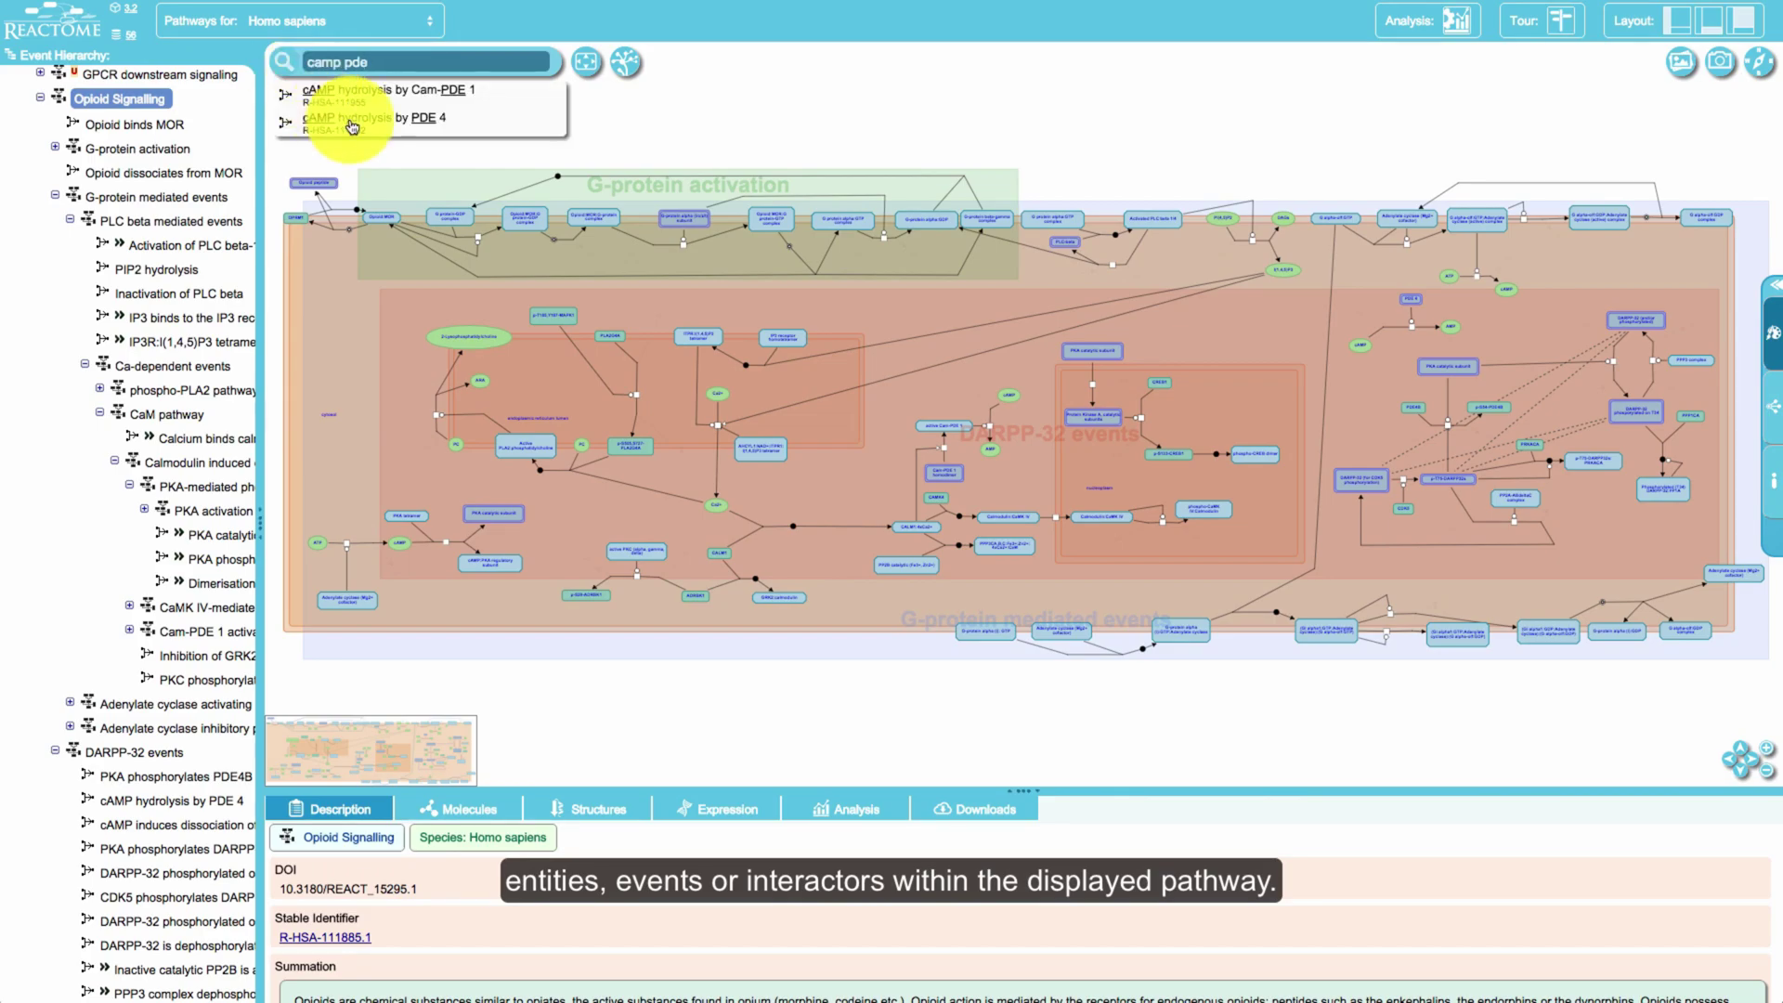
pyautogui.click(352, 127)
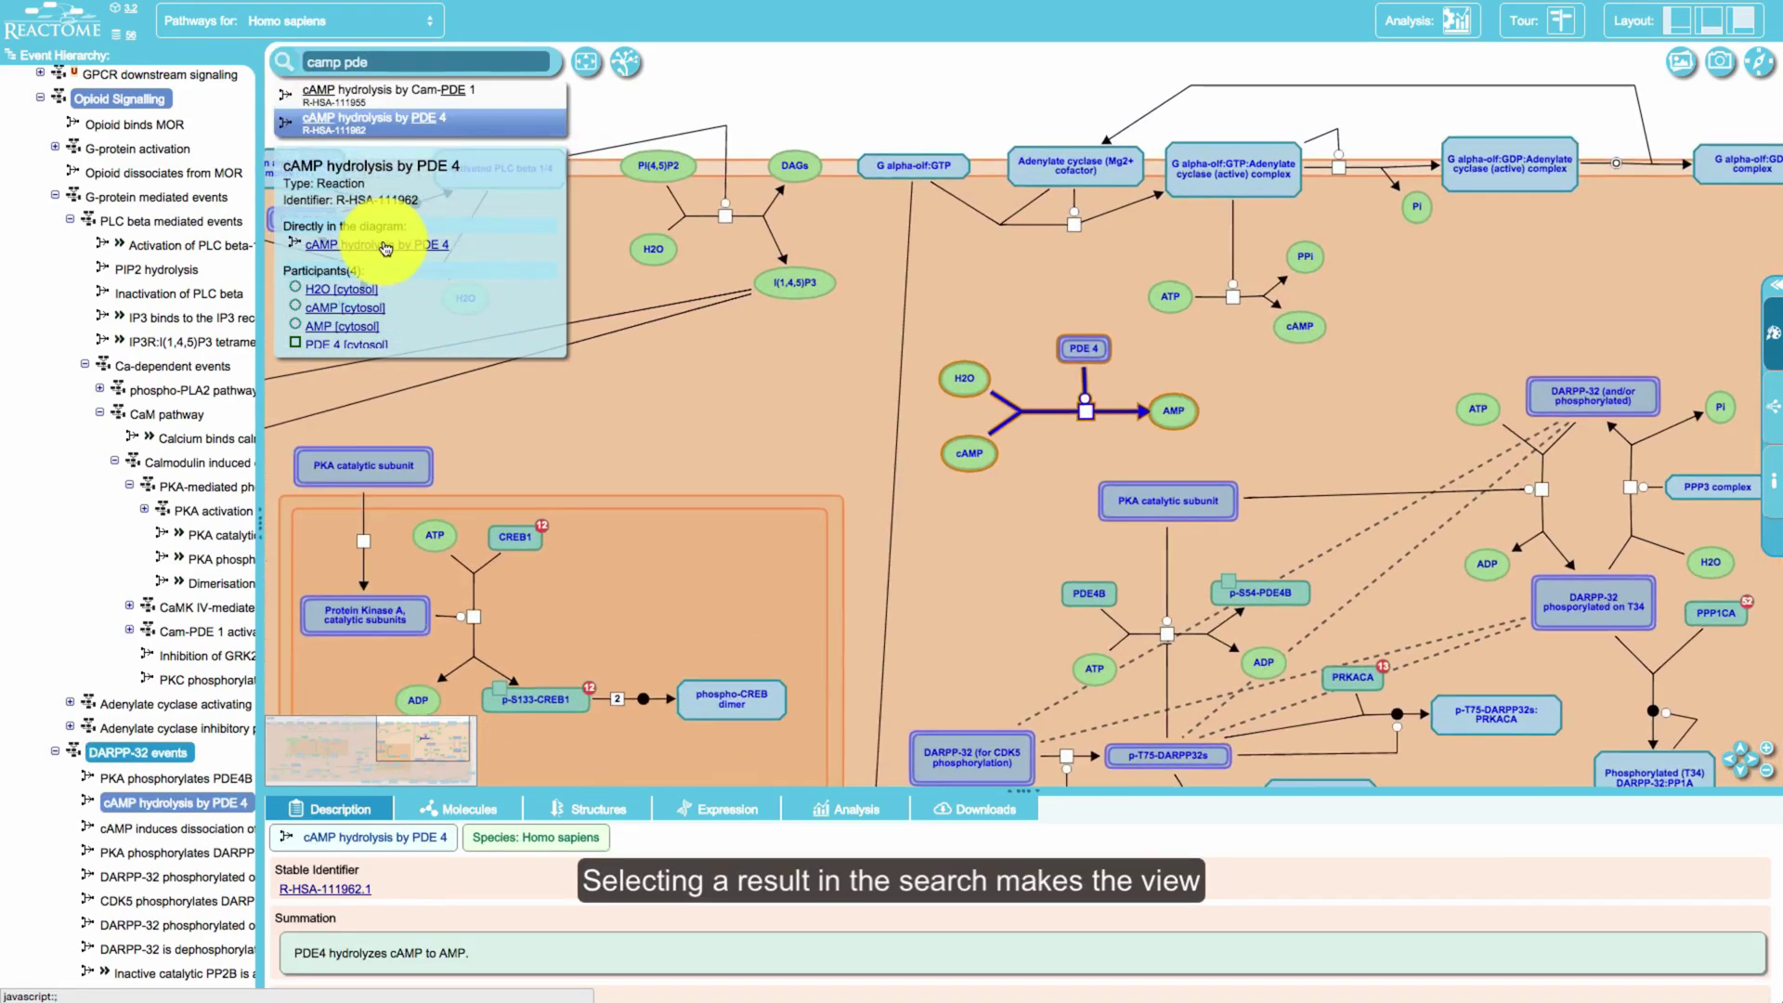
# Search 'creb1' and centre on the PKA phosphorylates CREB reaction.
pyautogui.tripleClick(379, 61)
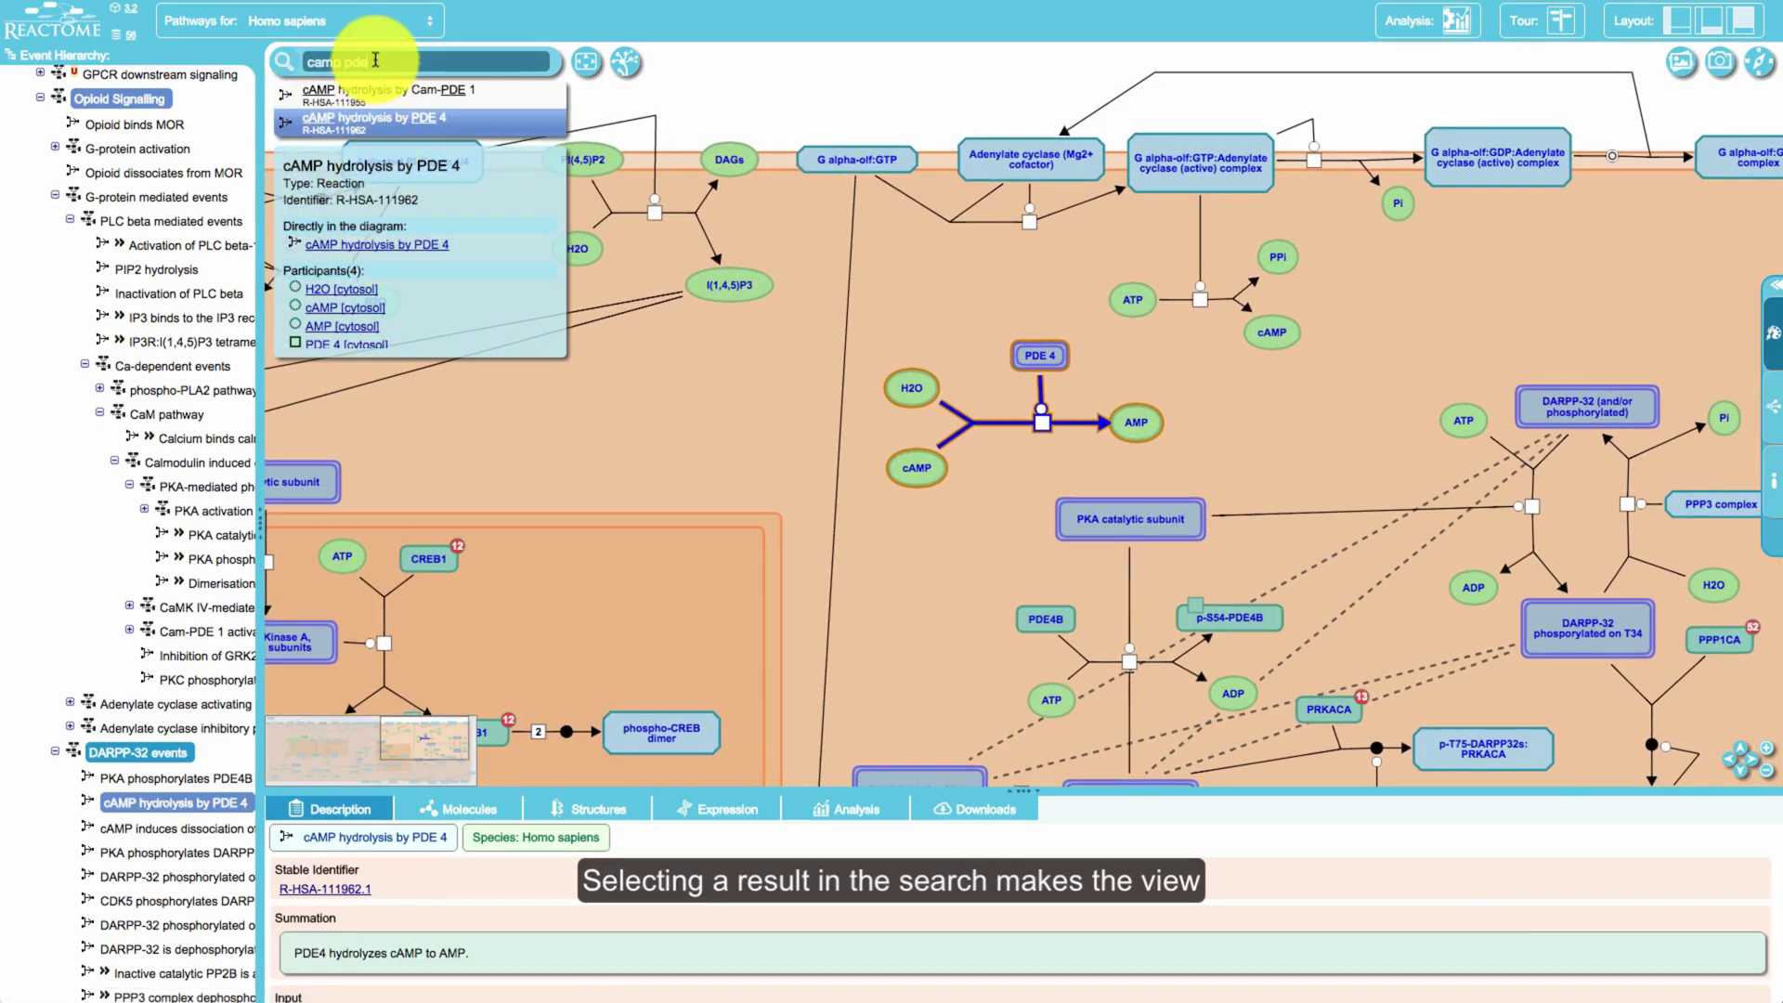
pyautogui.write('creb1')
pyautogui.click(338, 96)
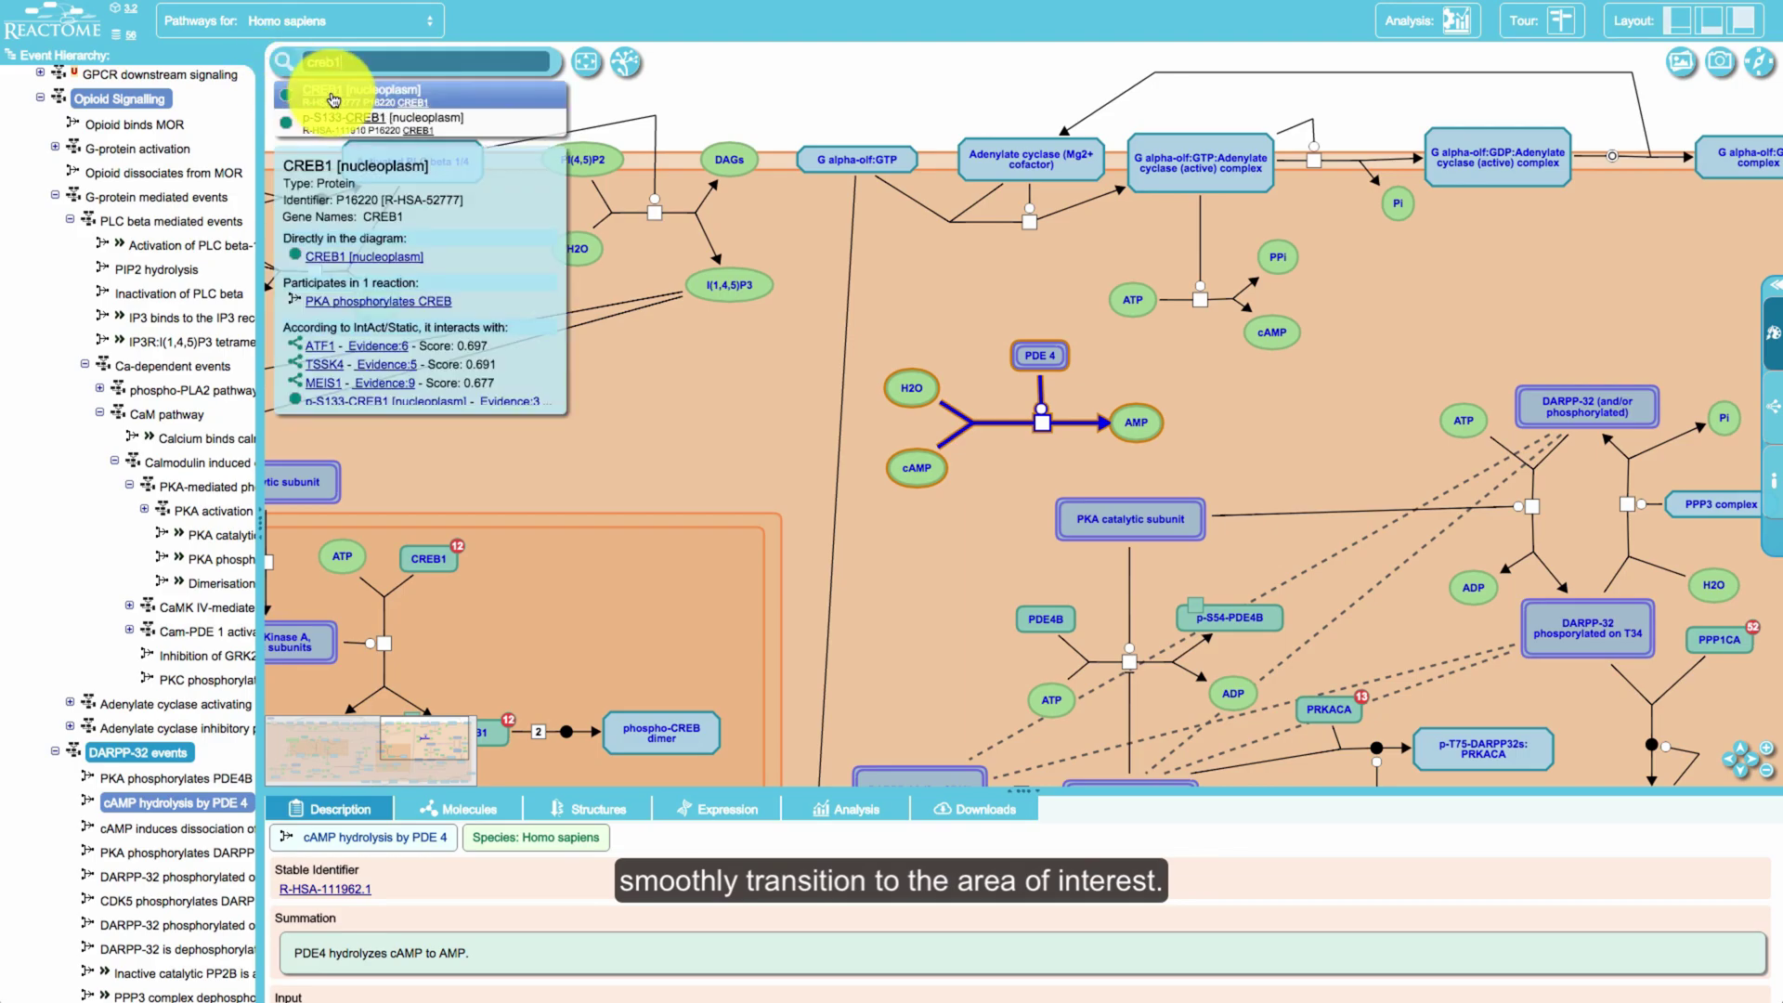
pyautogui.click(364, 303)
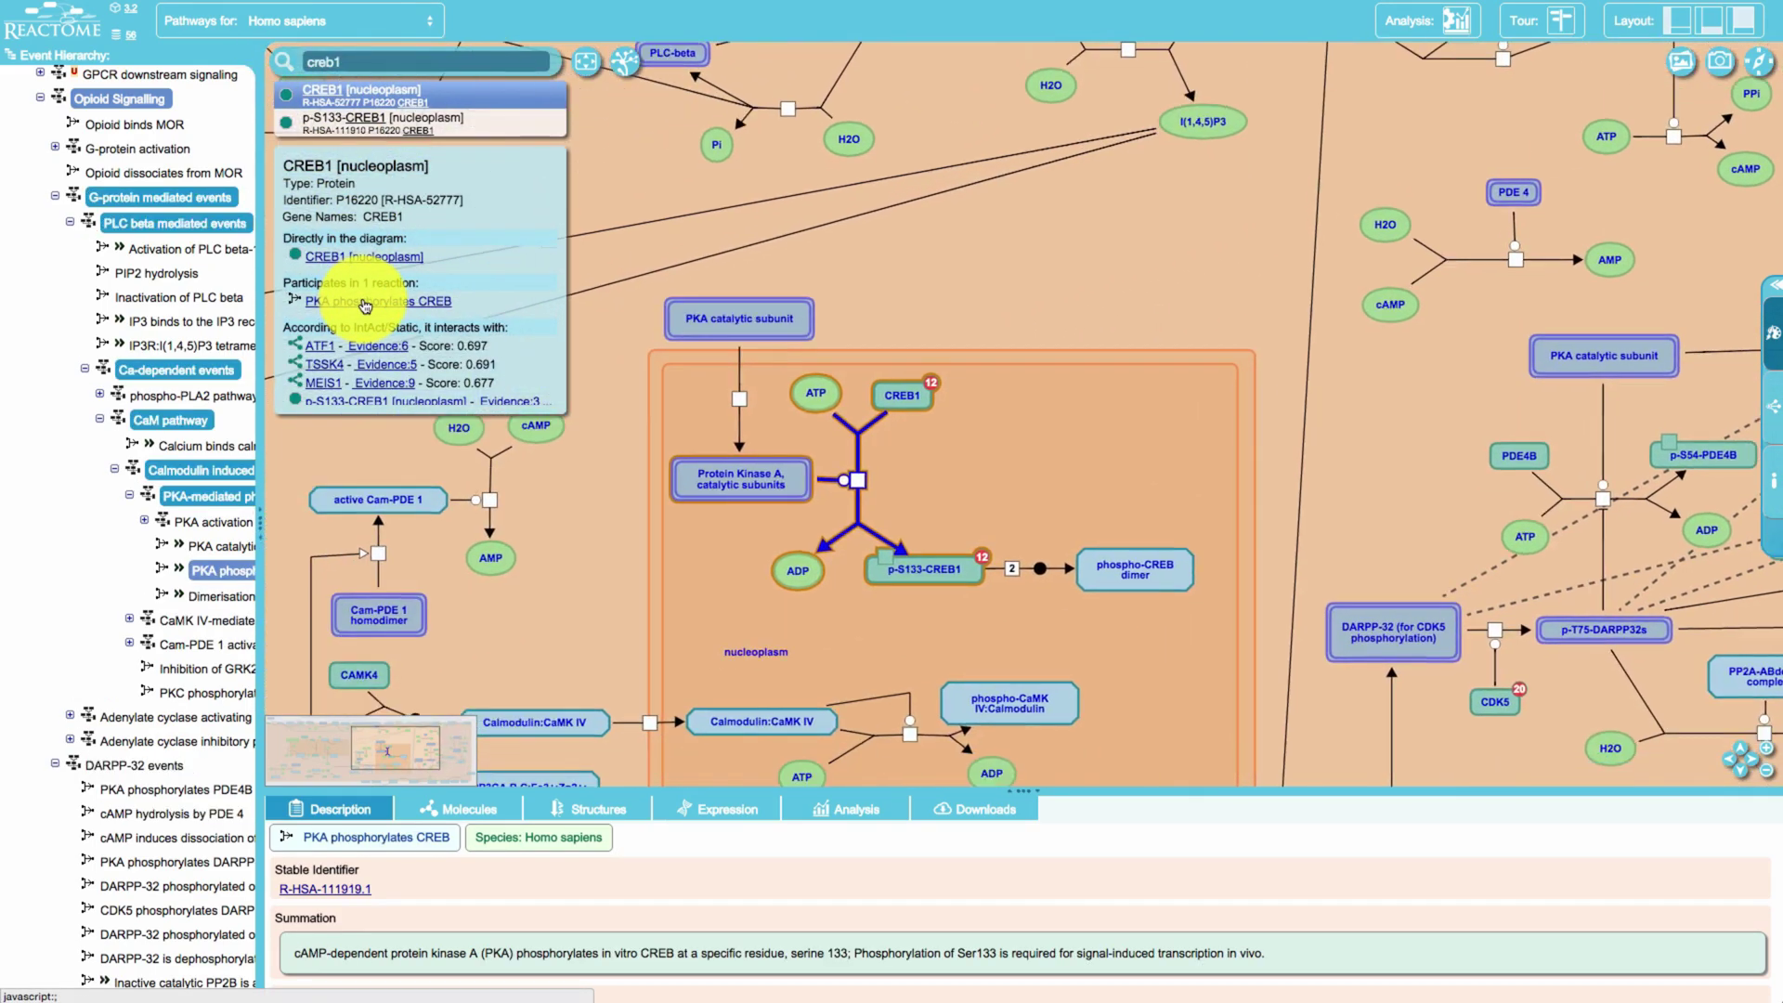
pyautogui.click(284, 61)
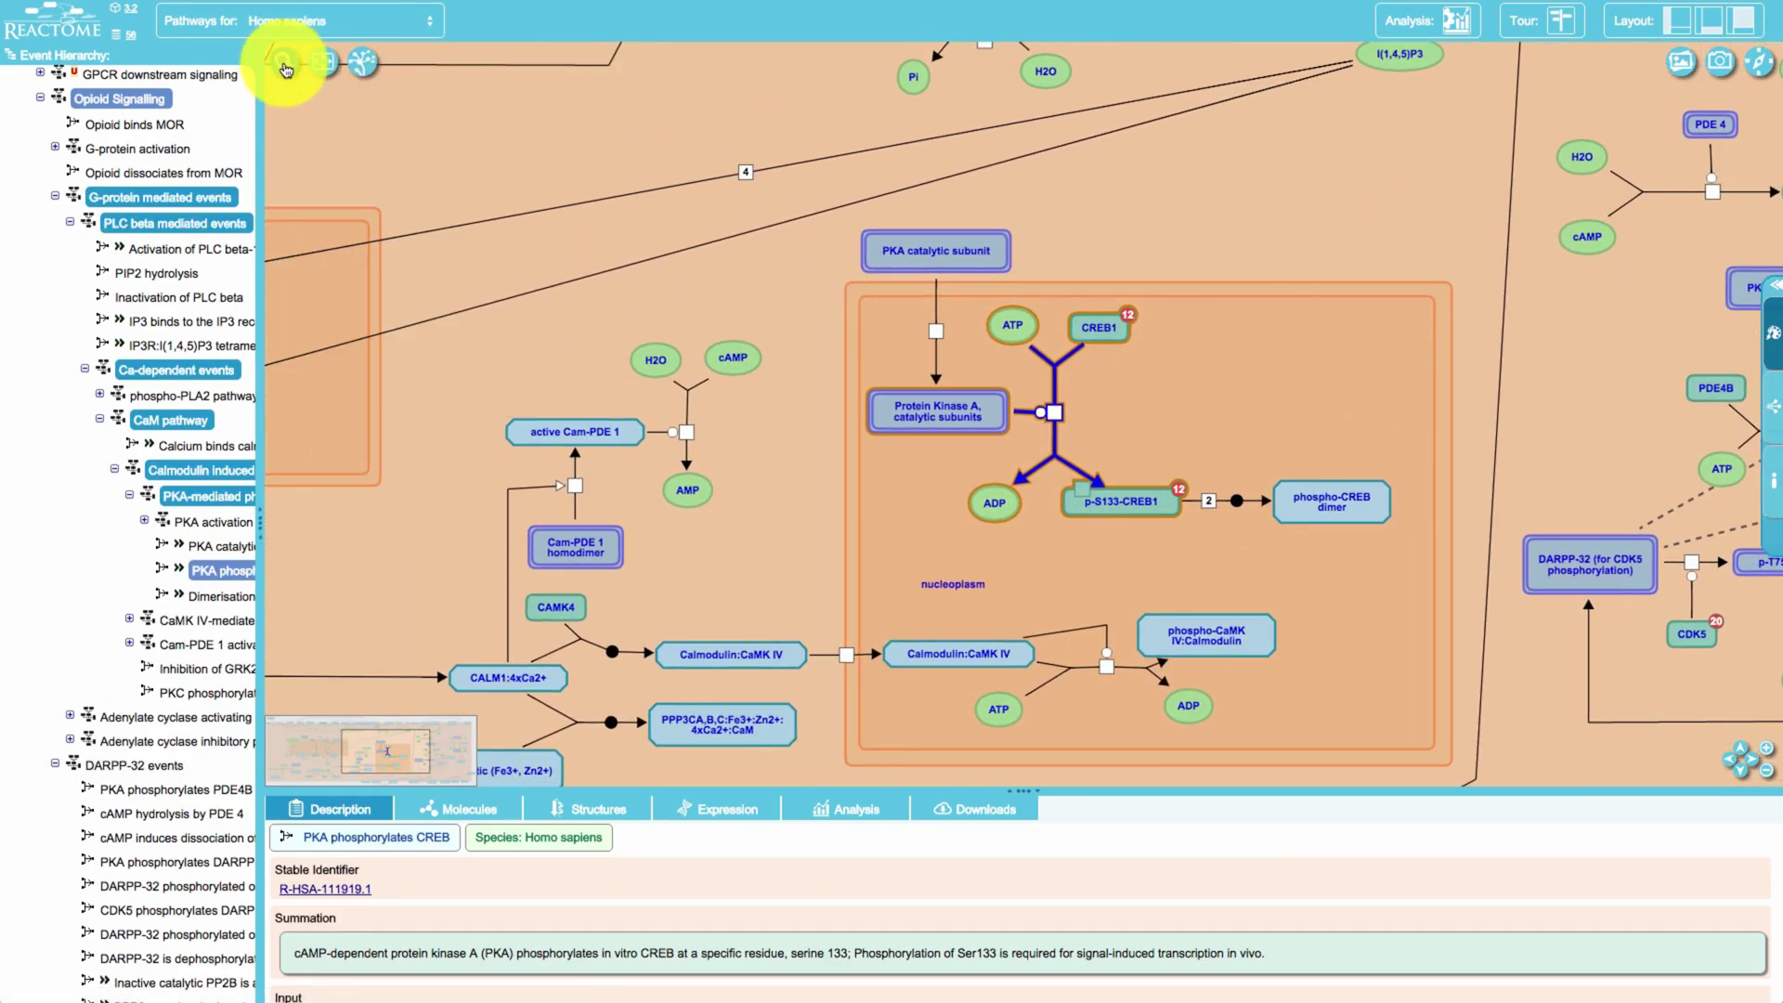
# Switch the diagram colour profile to Standard, then to another profile.
pyautogui.click(1770, 336)
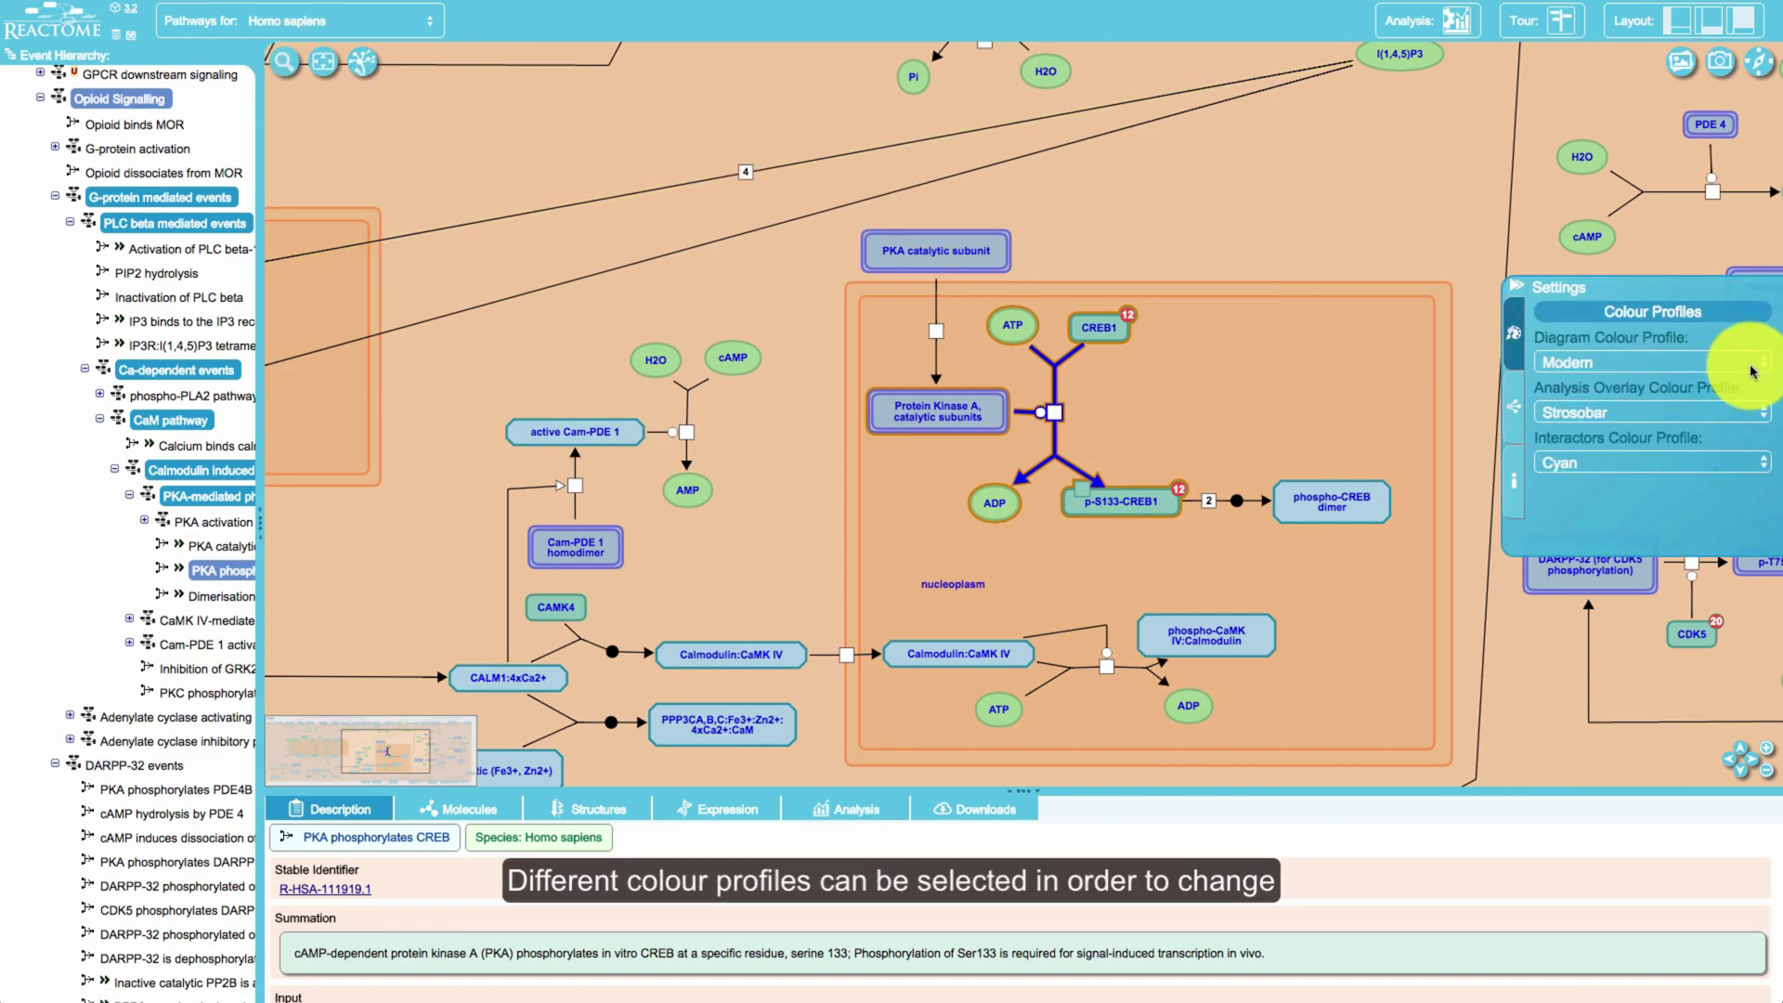
pyautogui.click(1686, 373)
pyautogui.click(1686, 372)
pyautogui.click(1677, 389)
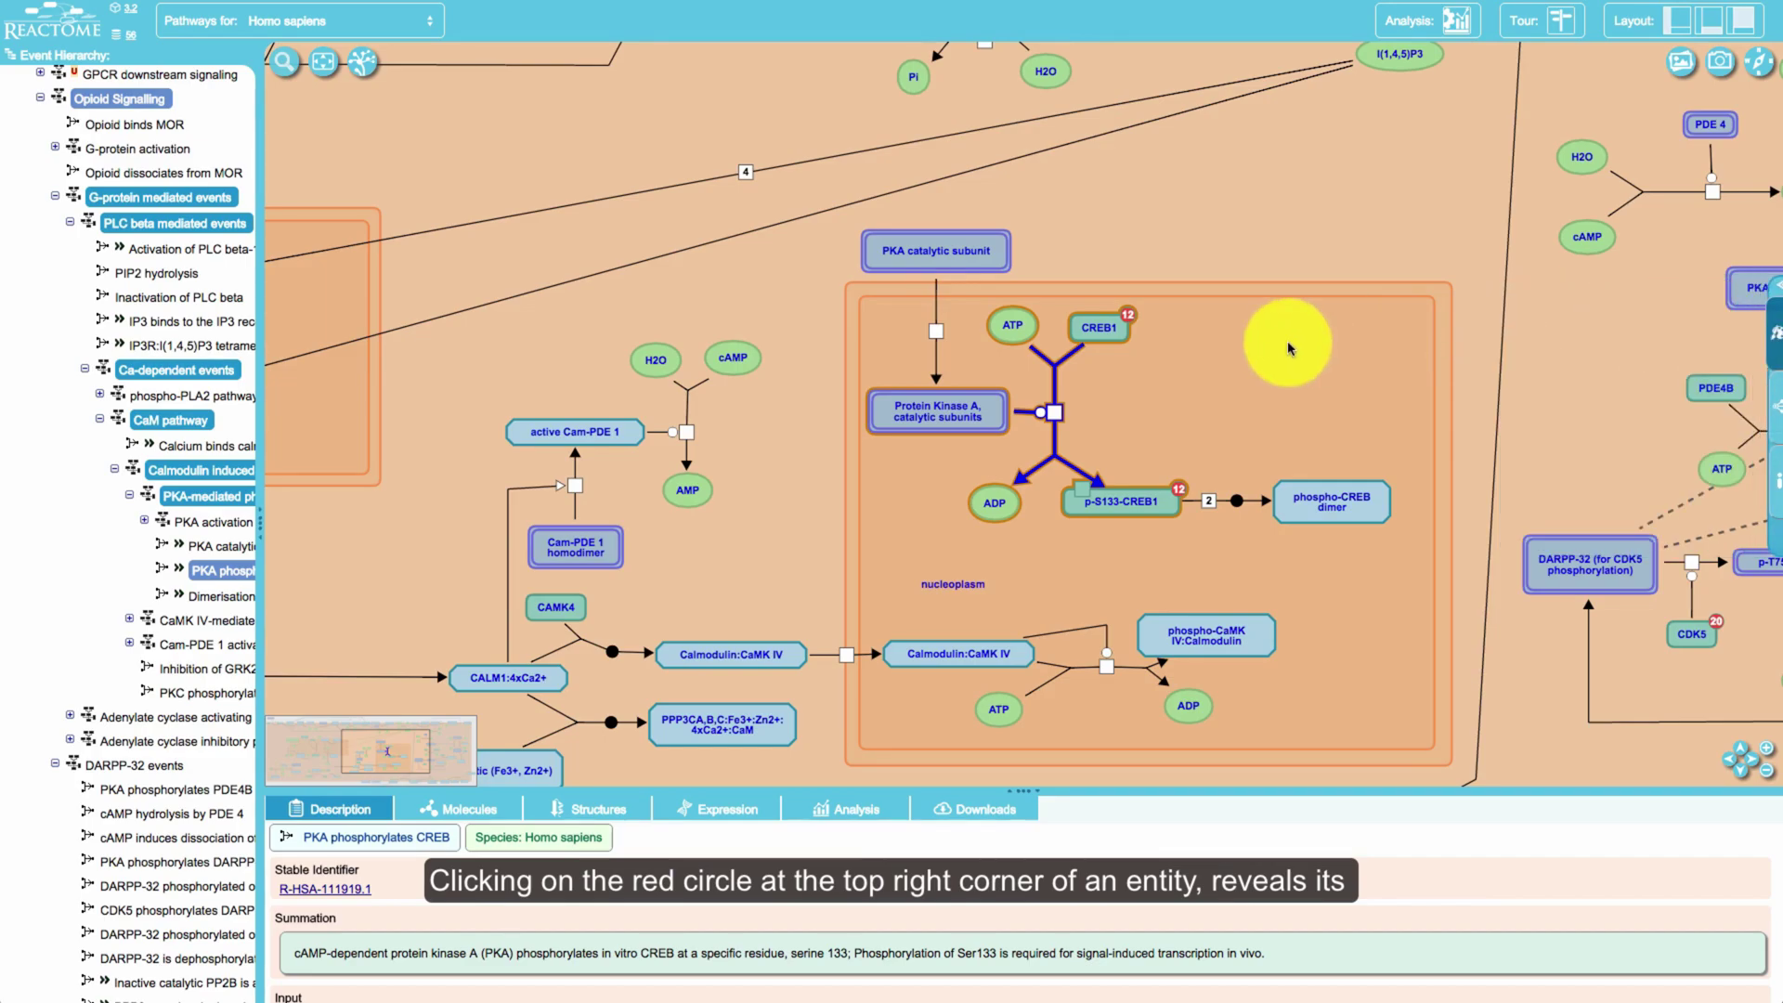
# Show CREB1's 12 interactors, briefly CDK5's, then list CREB1's interactors with scores.
pyautogui.click(1128, 316)
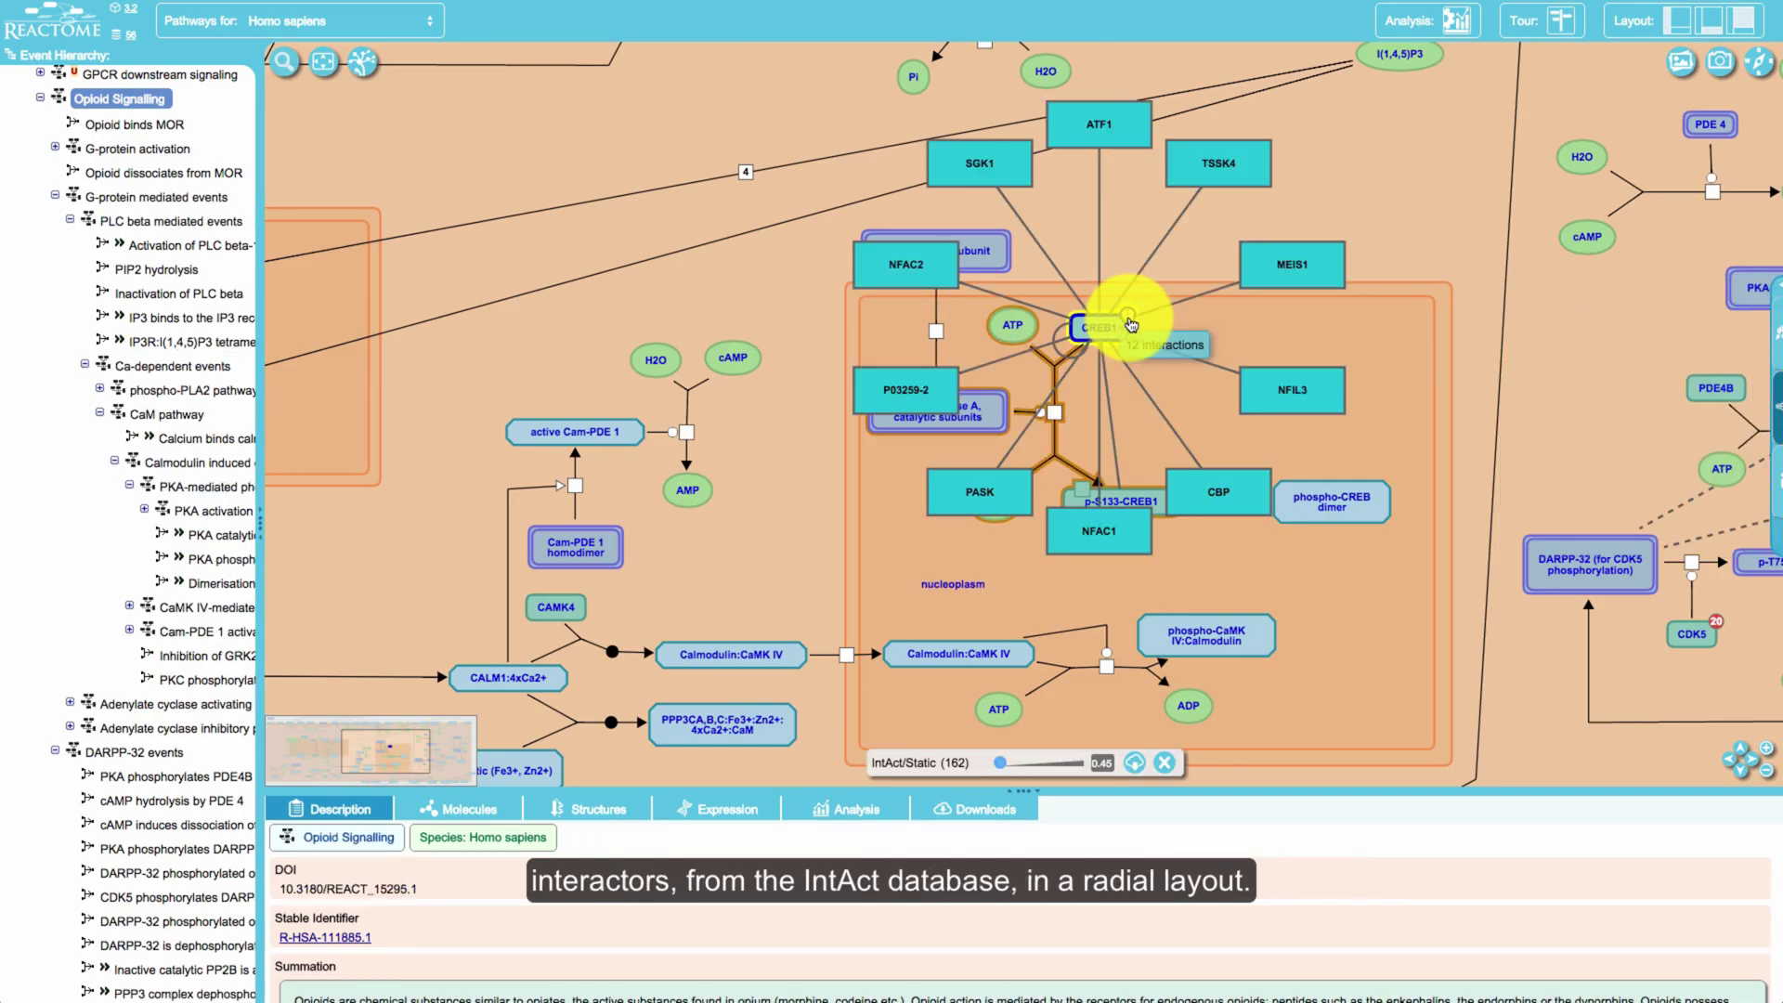
pyautogui.click(1717, 621)
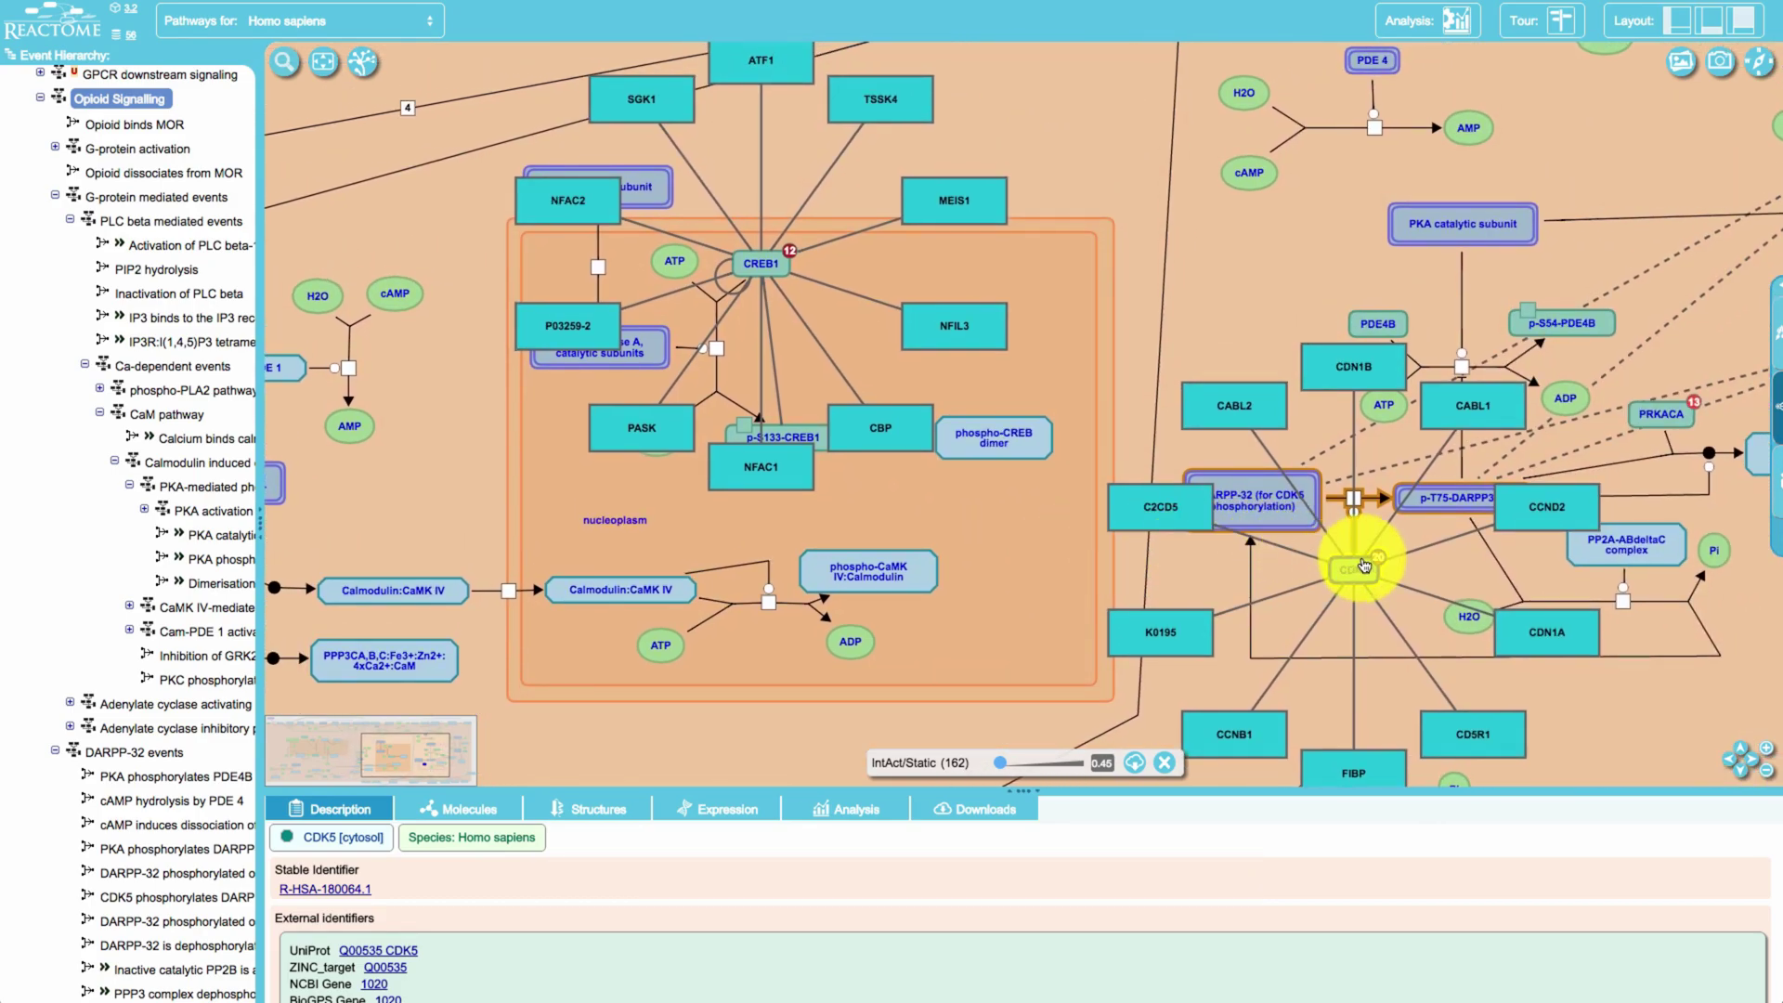
pyautogui.click(1365, 562)
pyautogui.rightClick(766, 267)
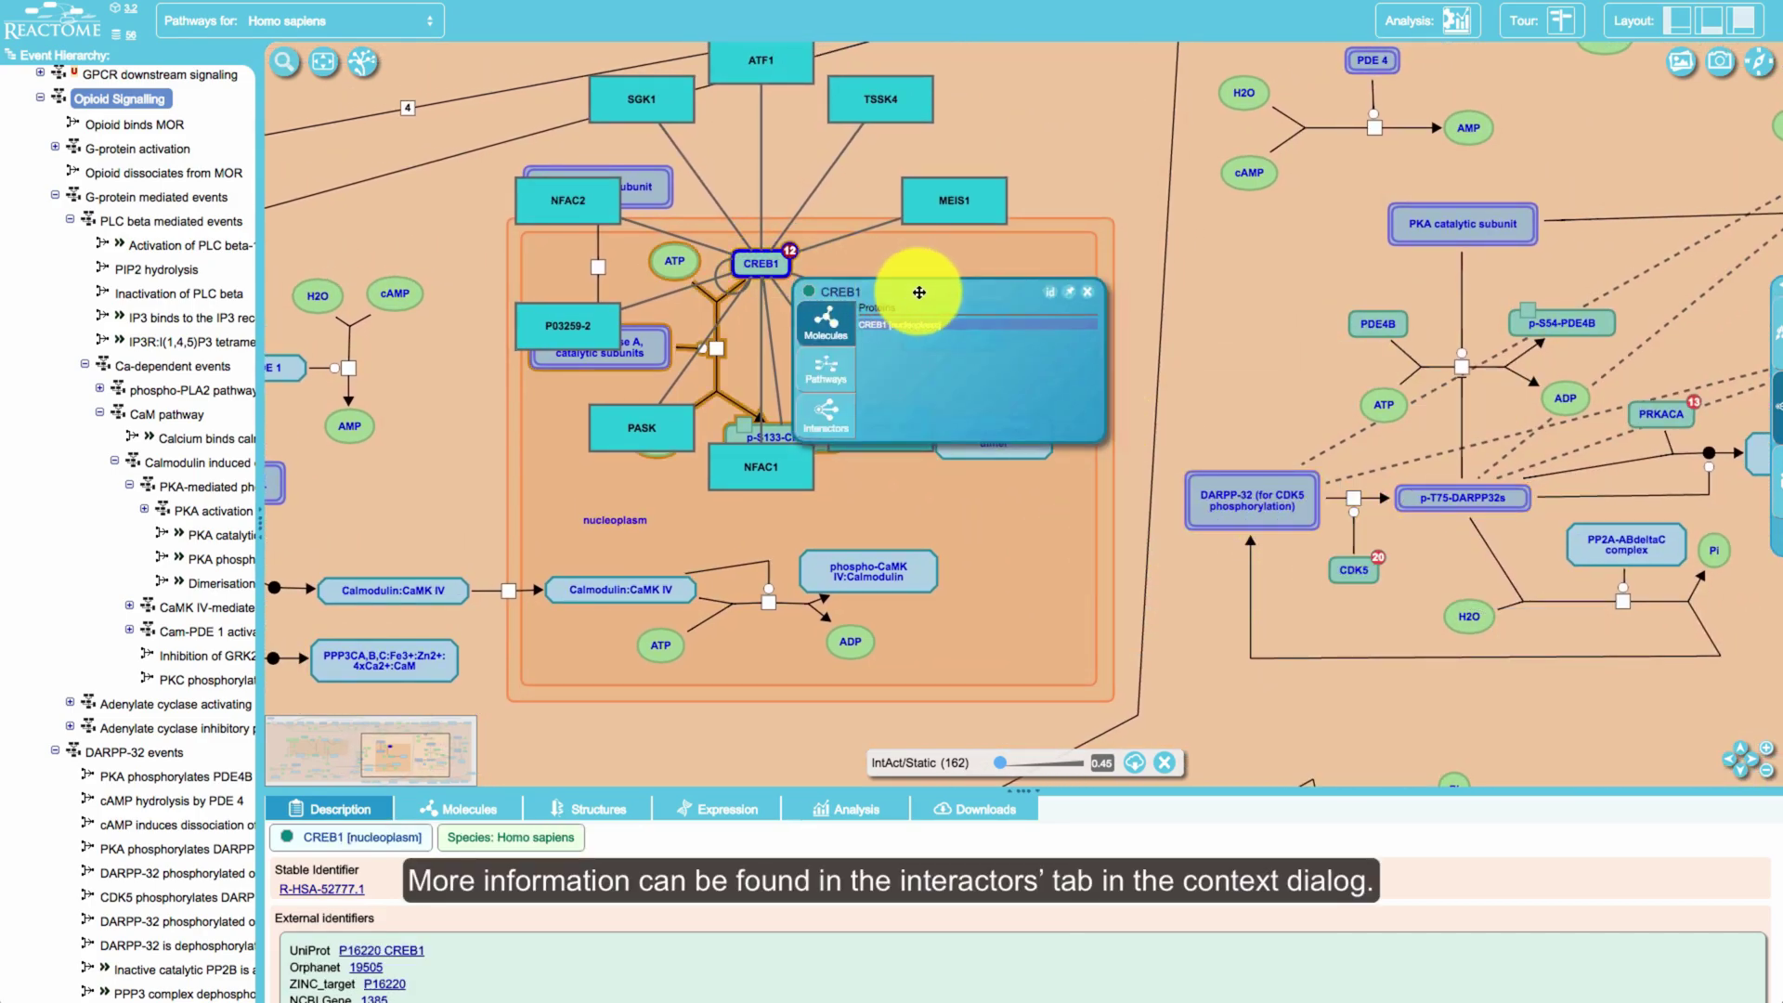
pyautogui.moveTo(920, 293); pyautogui.dragTo(1173, 326)
pyautogui.click(1106, 452)
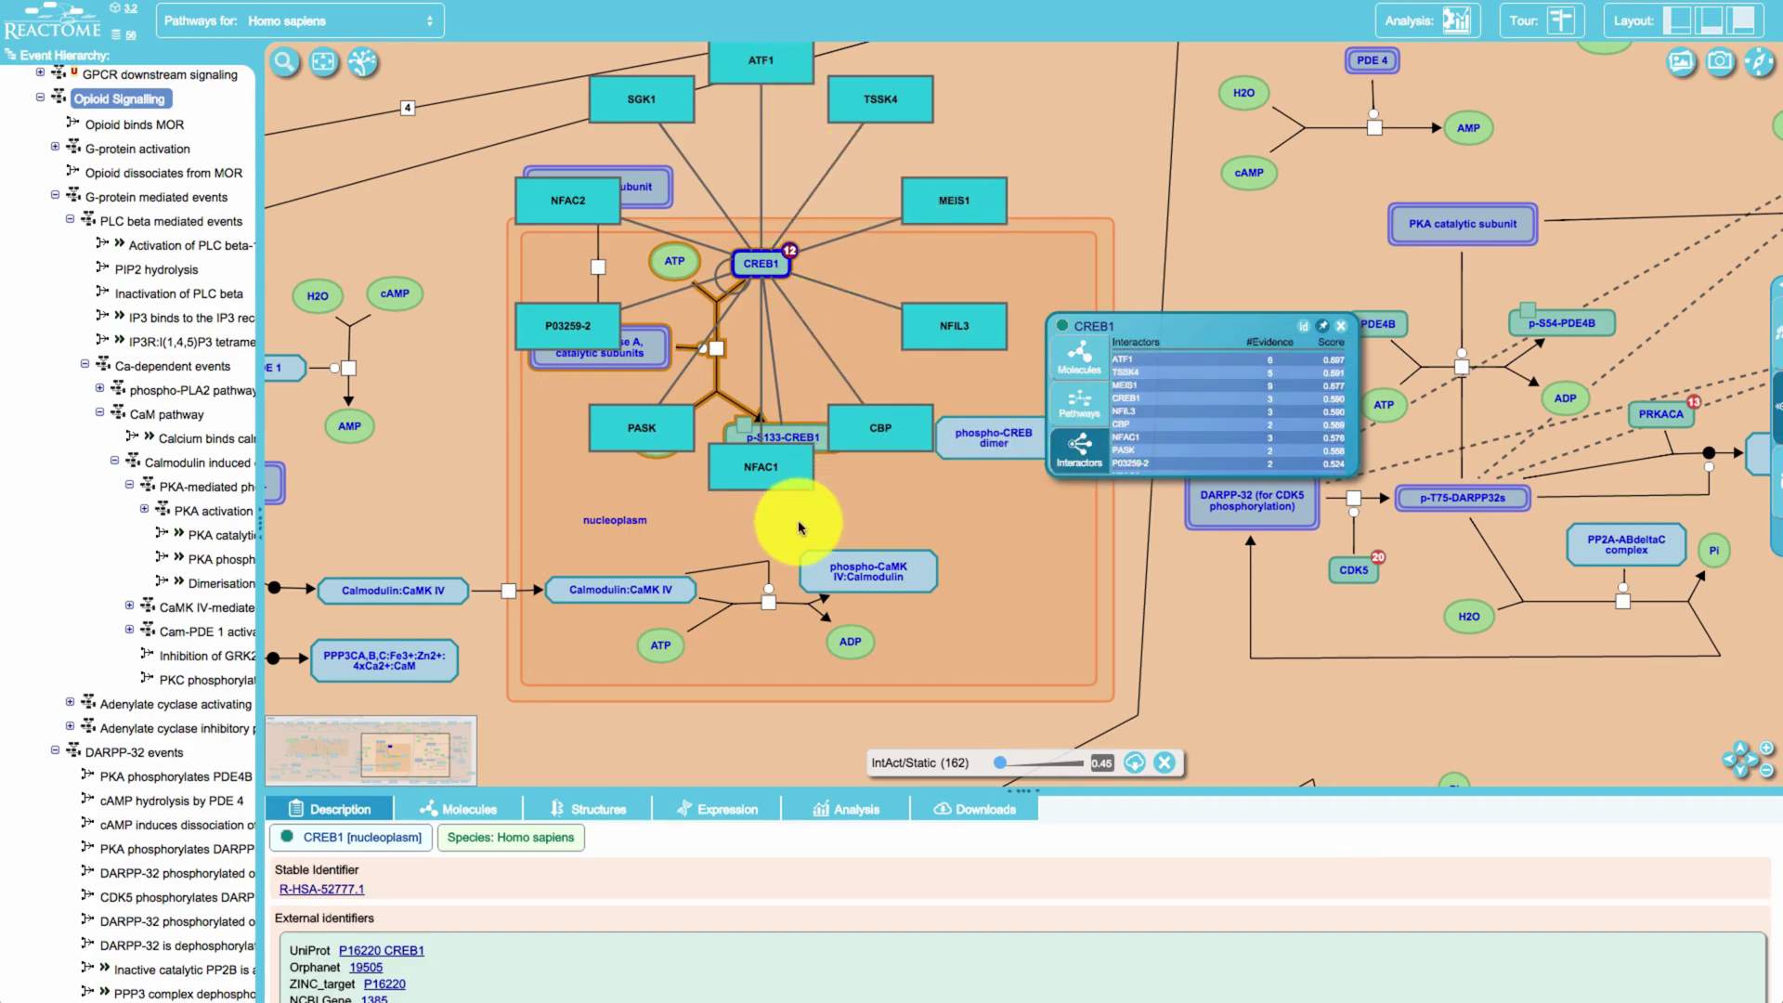
# Raise the interactor confidence score threshold slightly and close CREB1's interactors list.
pyautogui.scroll(1, 785, 574)
pyautogui.scroll(5, 785, 574)
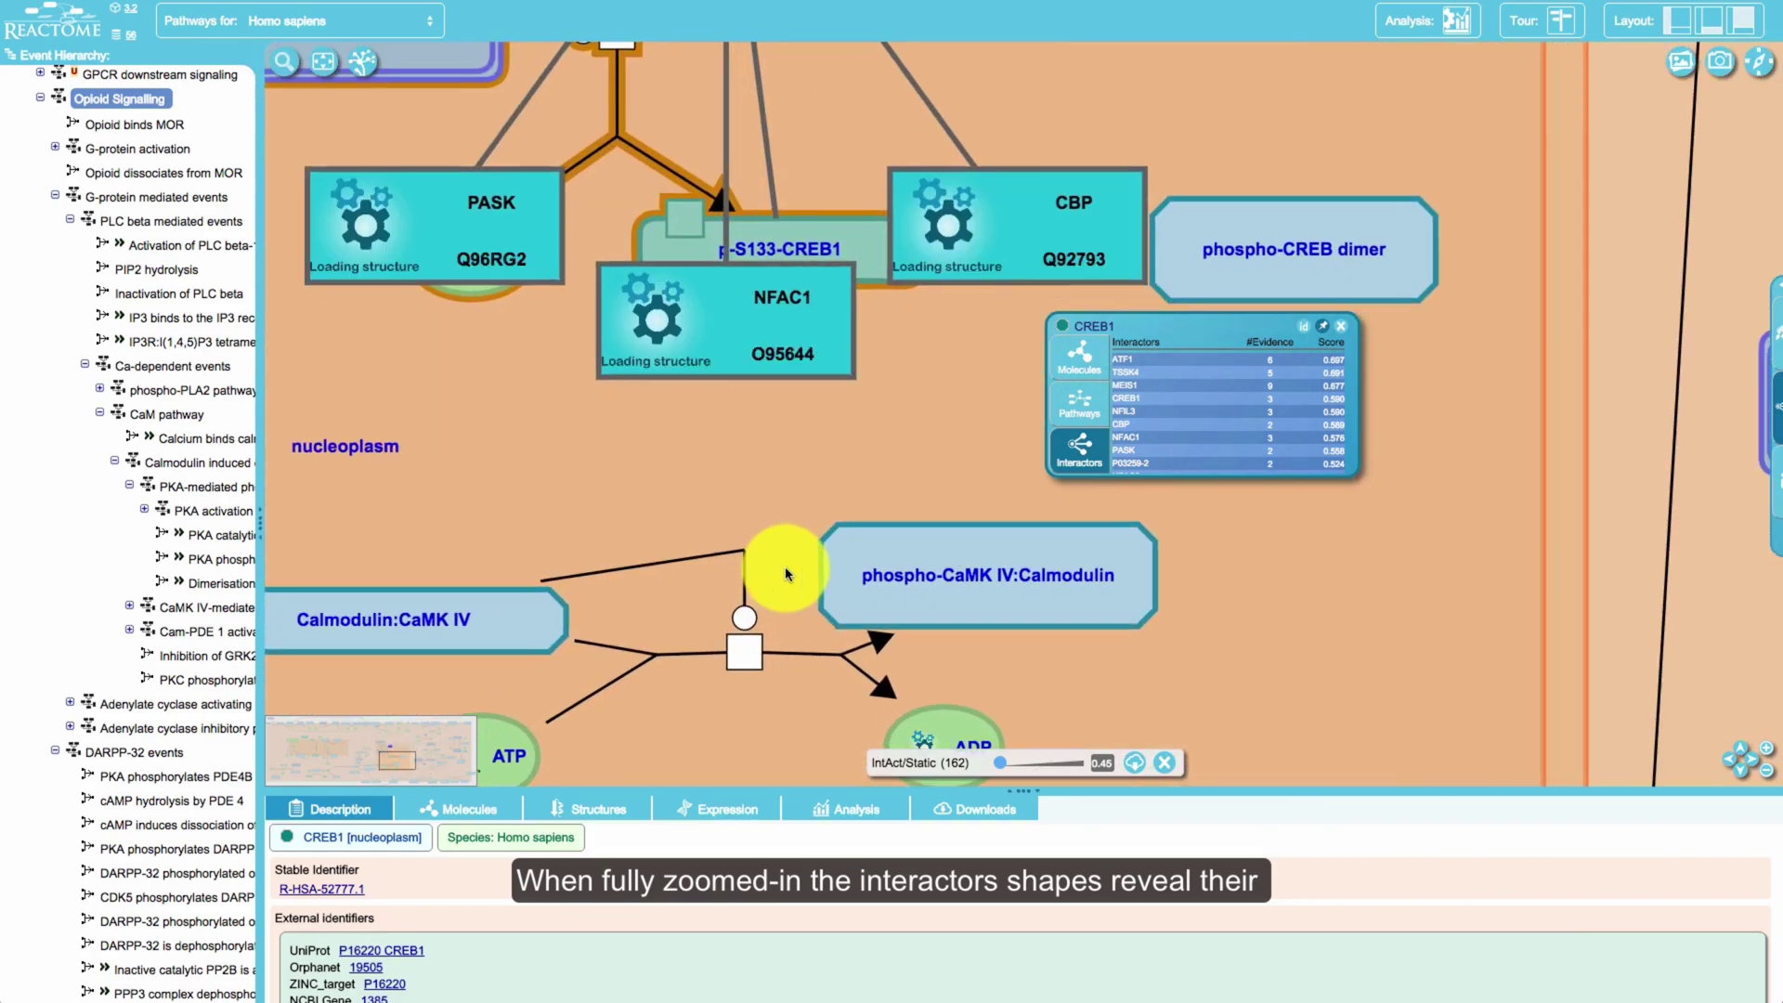
pyautogui.scroll(-8, 785, 574)
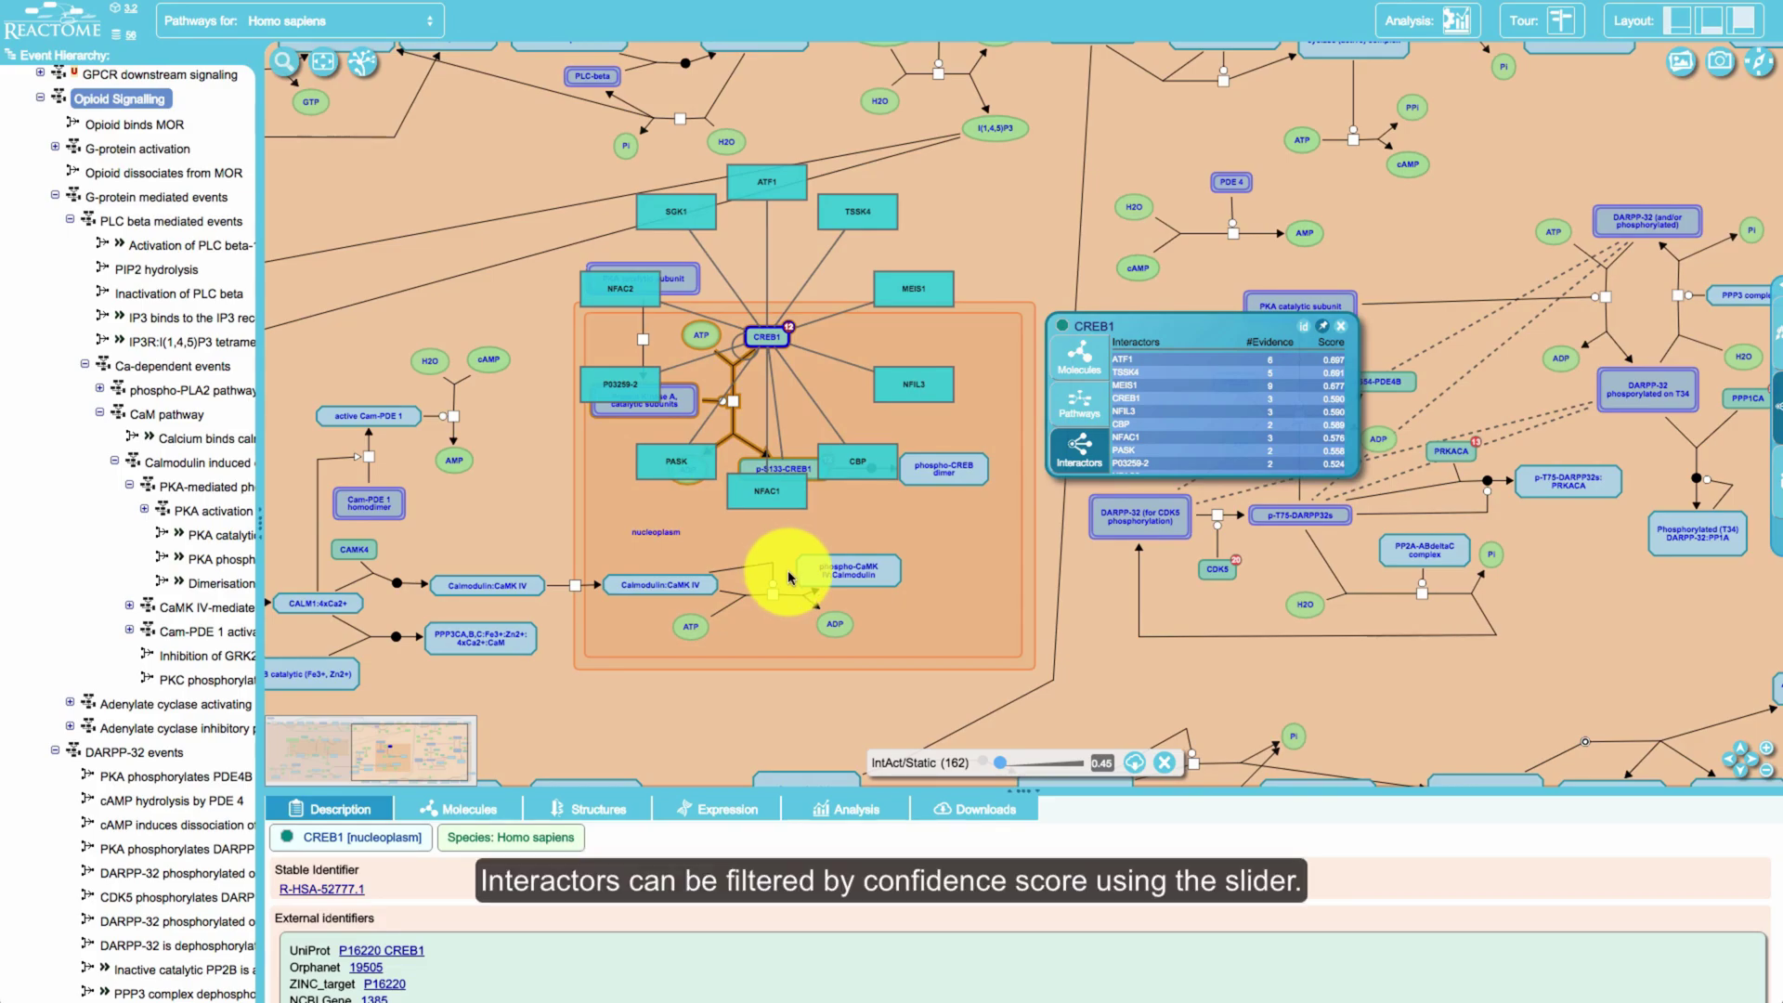
pyautogui.scroll(-1, 785, 574)
pyautogui.moveTo(1011, 764); pyautogui.dragTo(1006, 764)
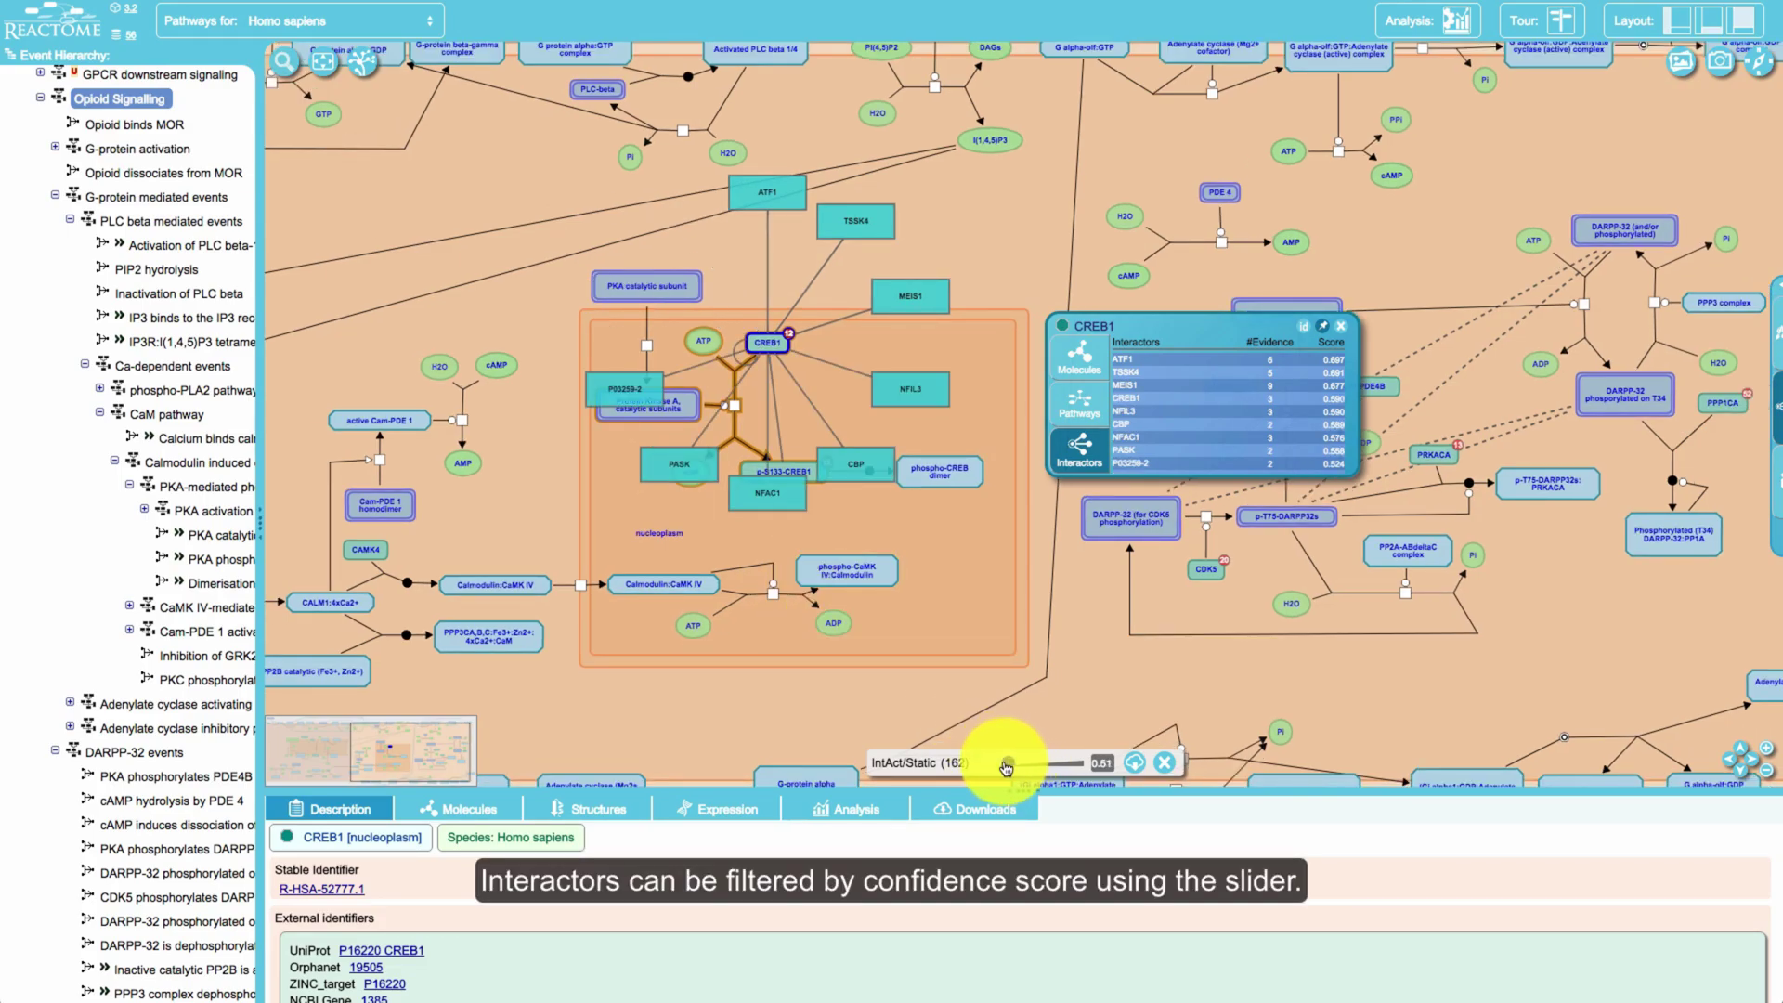
pyautogui.click(1340, 326)
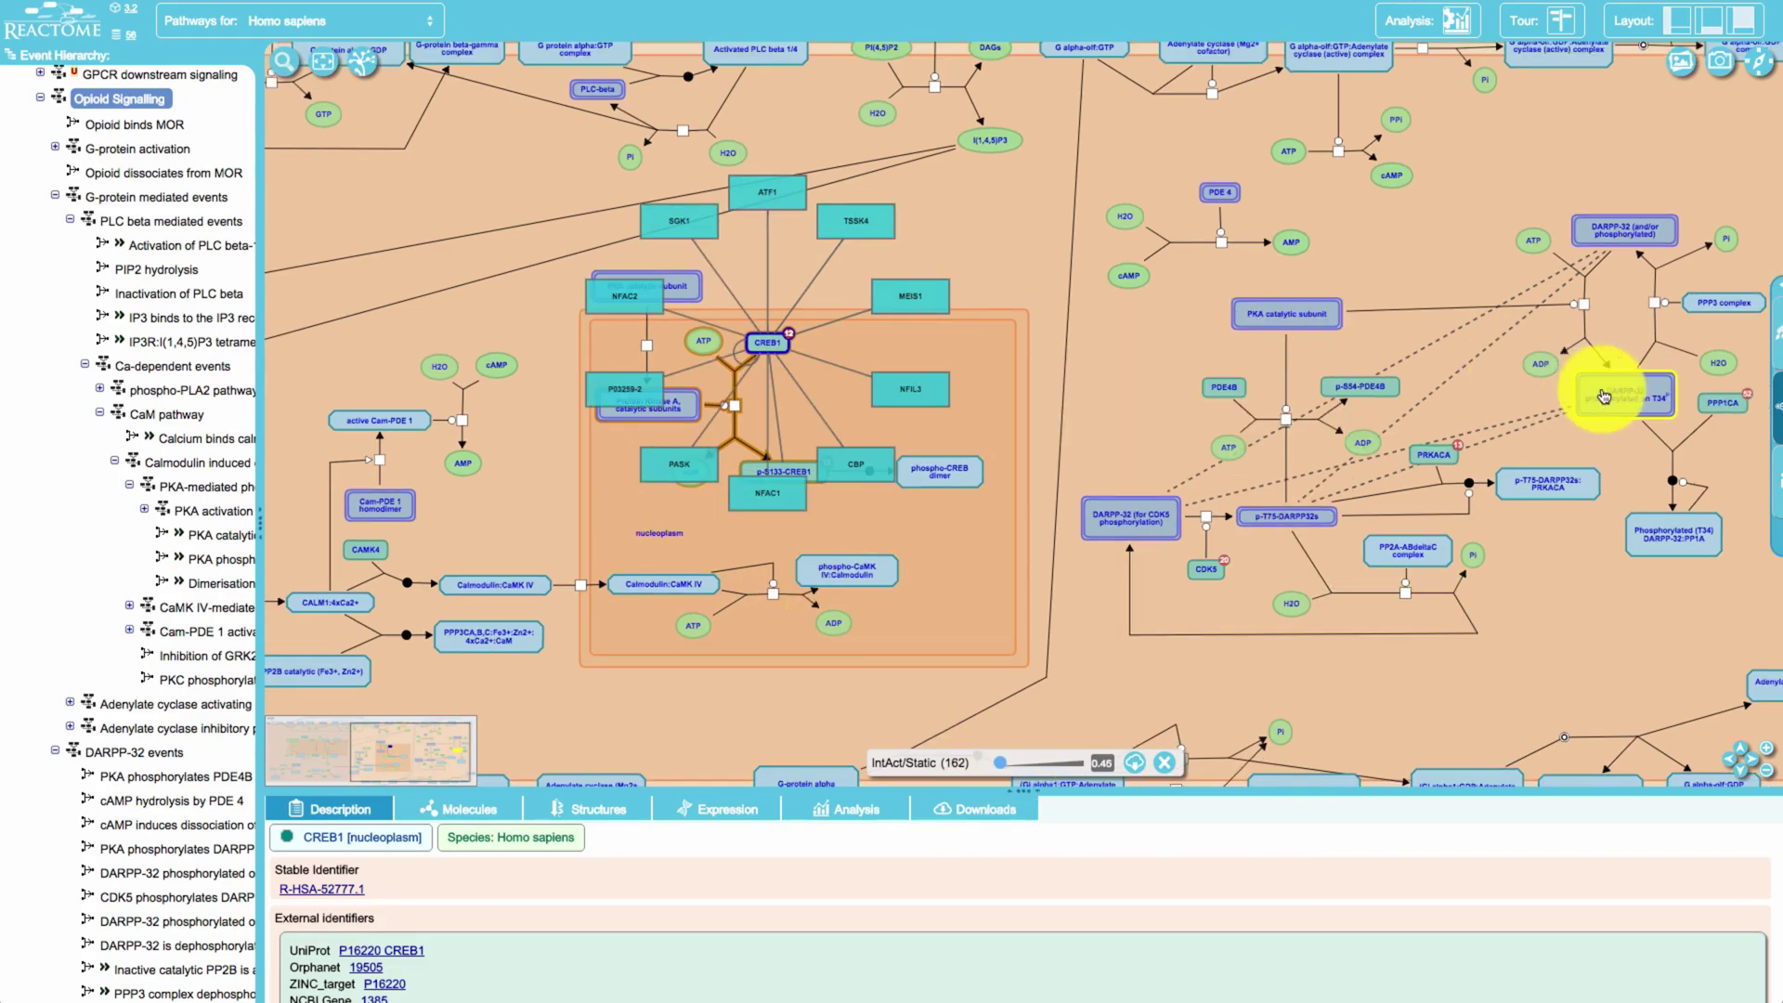
# Set the interactor colour profile to Teal, then back to Cyan.
pyautogui.click(1775, 343)
pyautogui.click(1580, 461)
pyautogui.click(1623, 481)
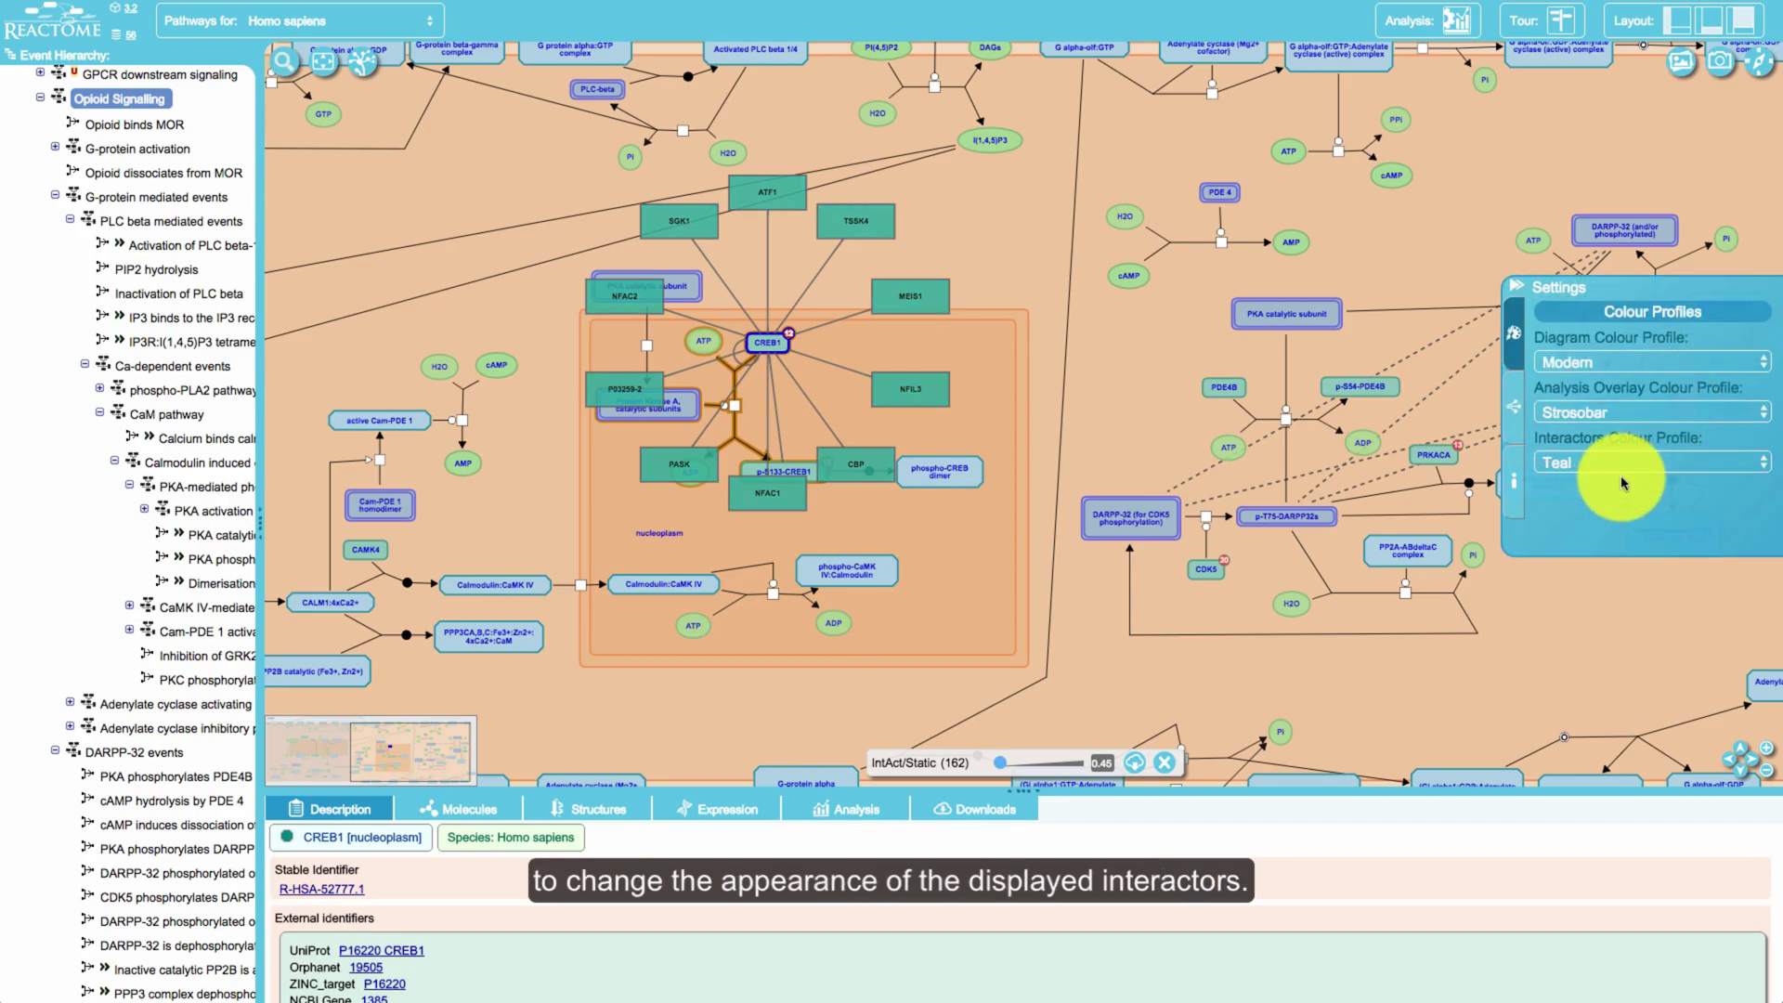
pyautogui.click(1624, 453)
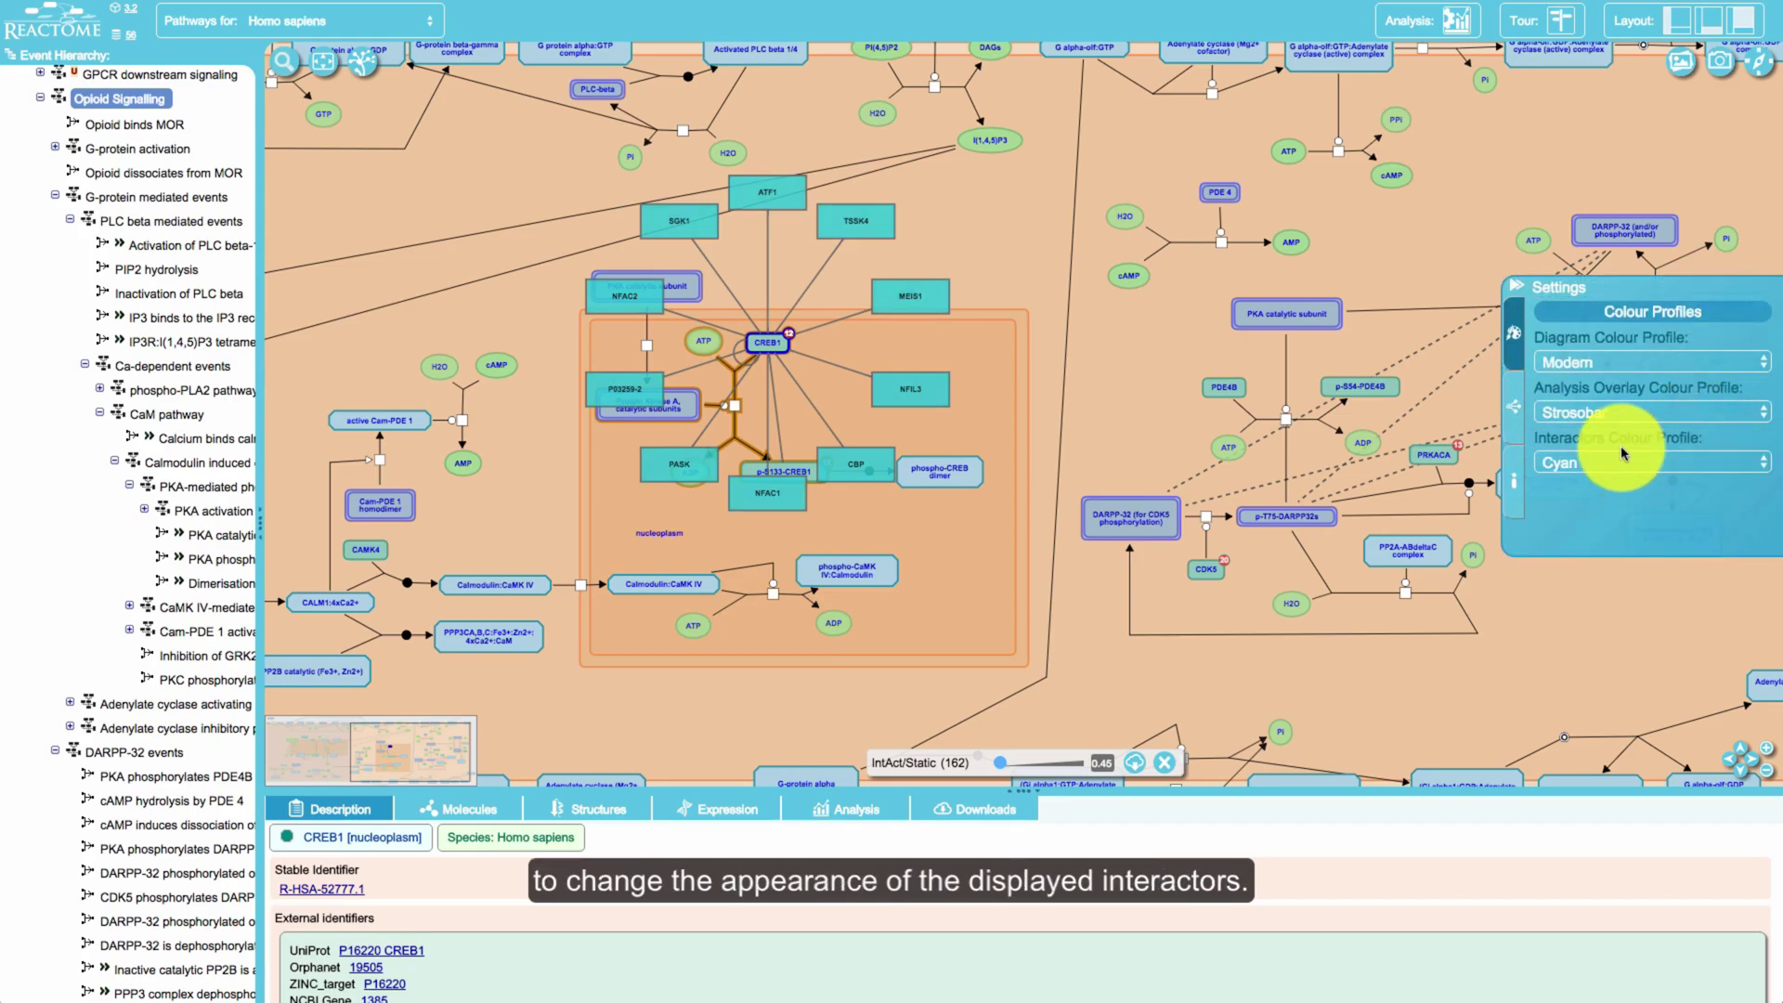
pyautogui.click(1524, 408)
# Show CDK5's APID interactors, revert to IntAct/Static, and open the add-new-resource form.
pyautogui.click(1570, 393)
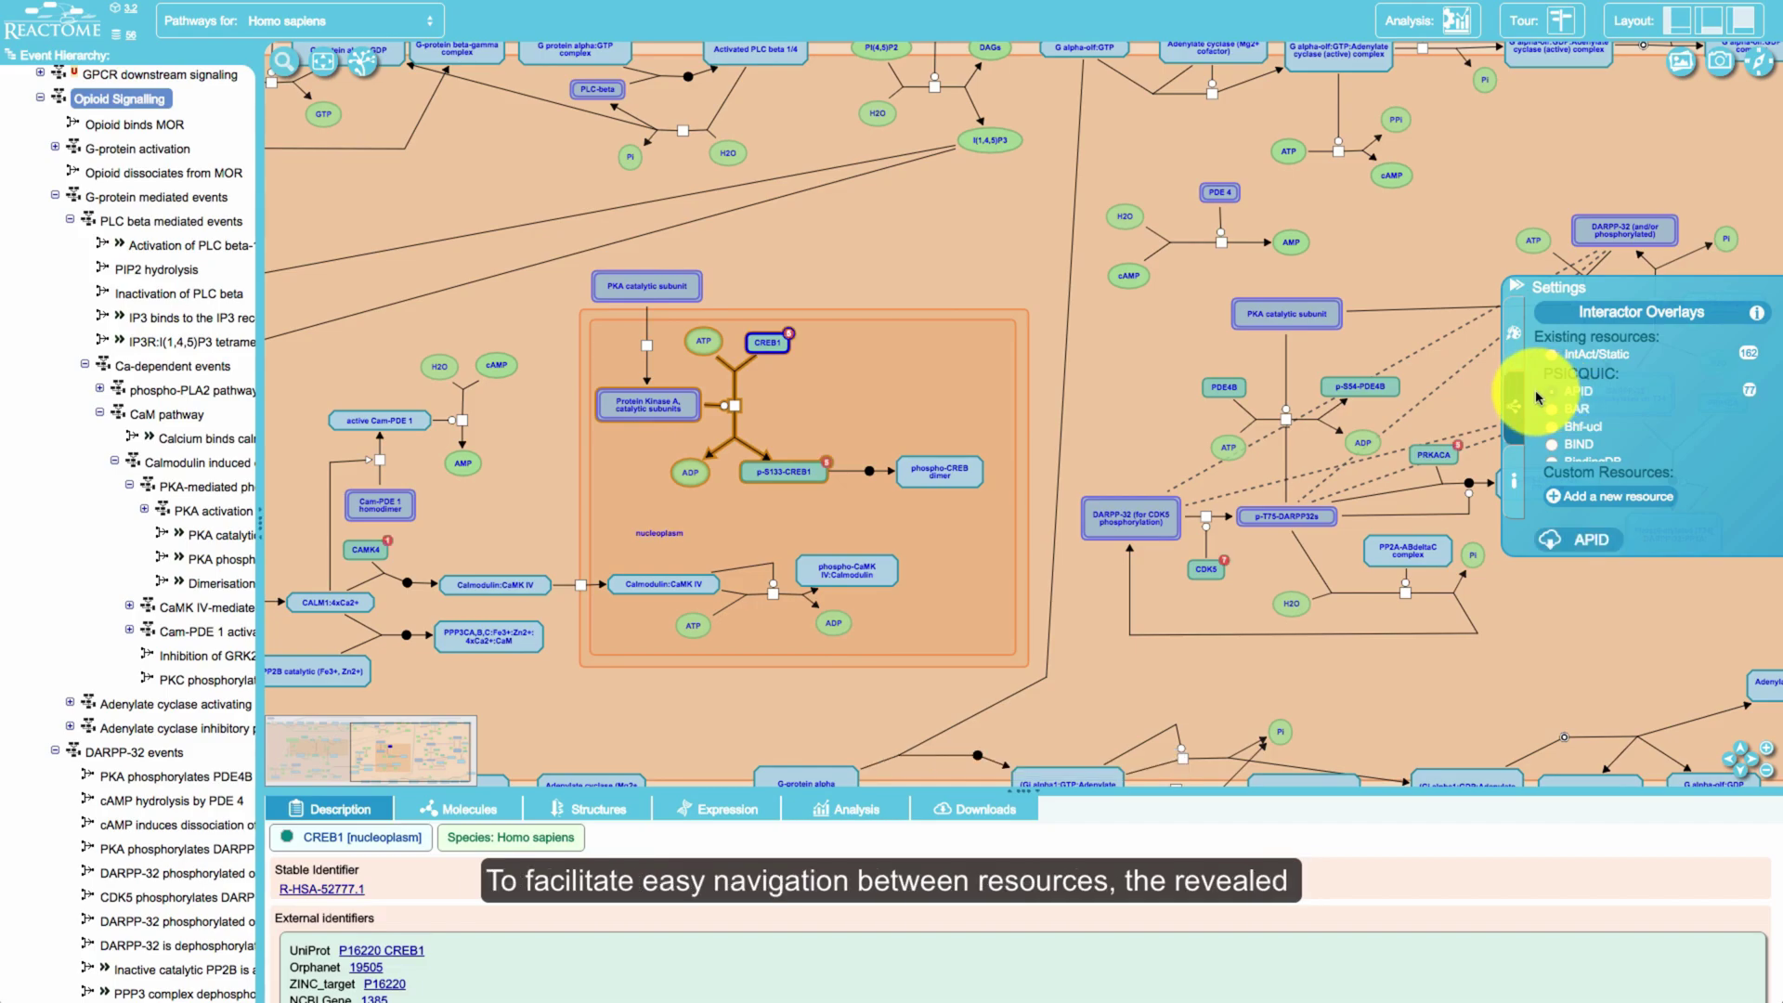
pyautogui.click(1226, 566)
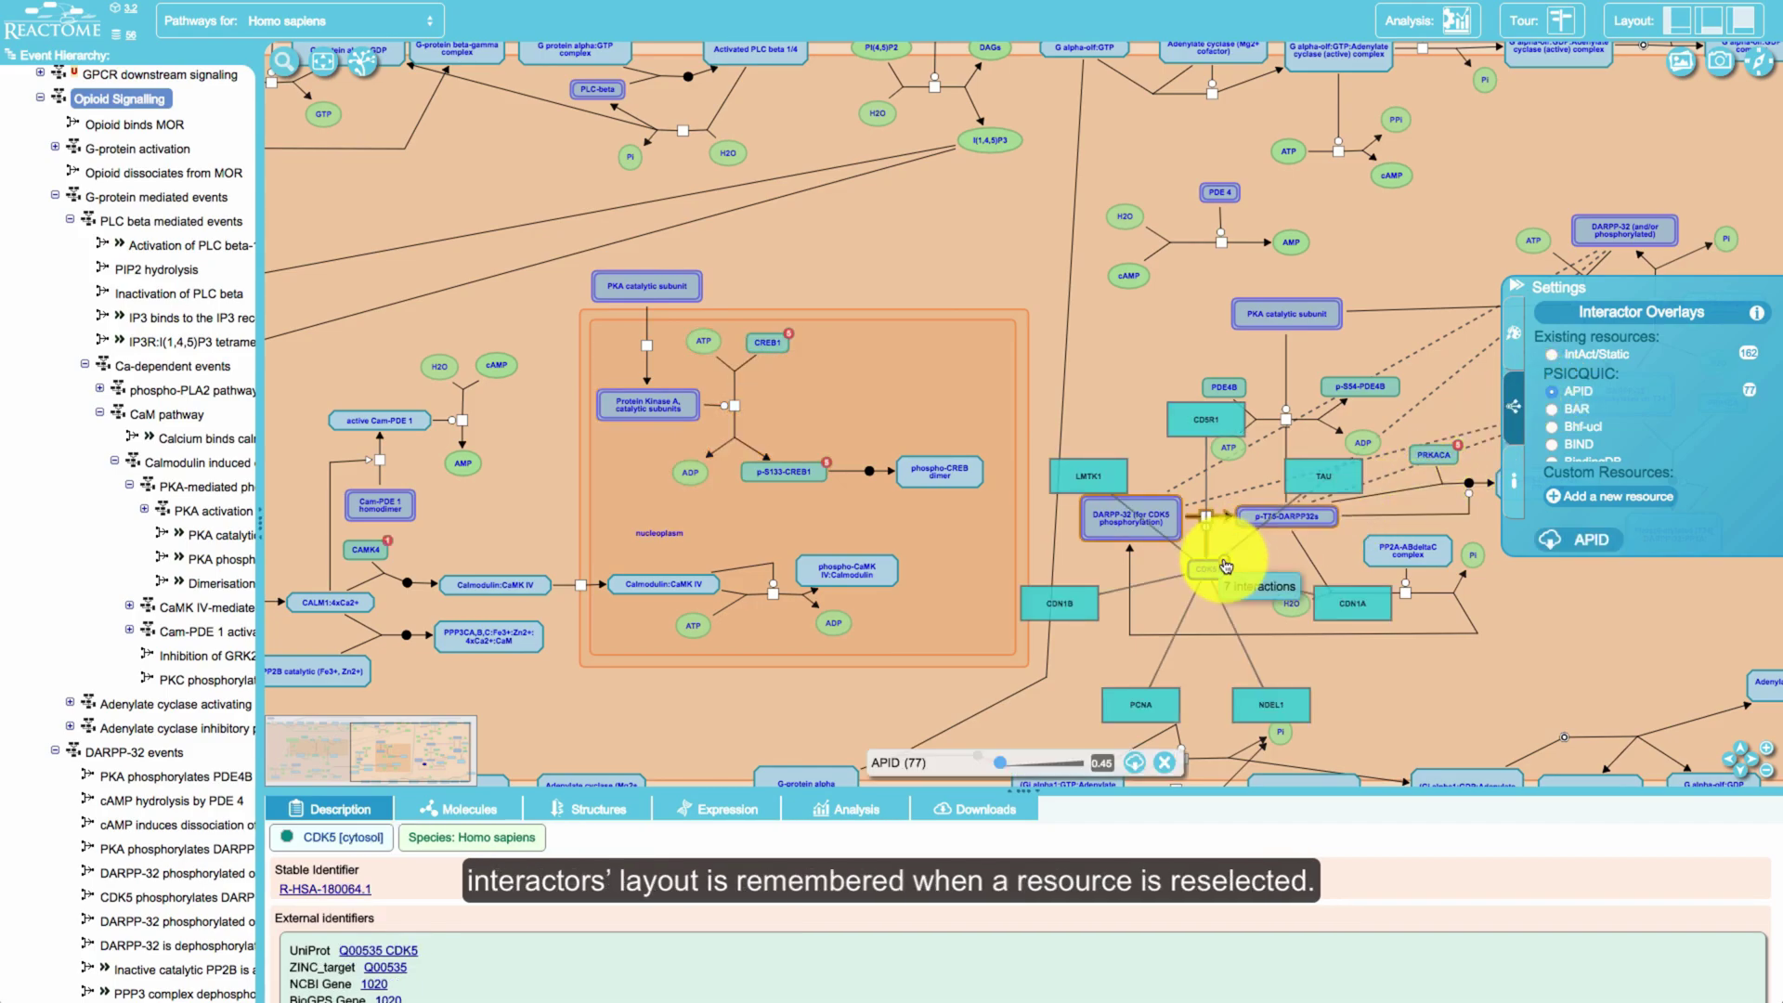
pyautogui.click(1587, 356)
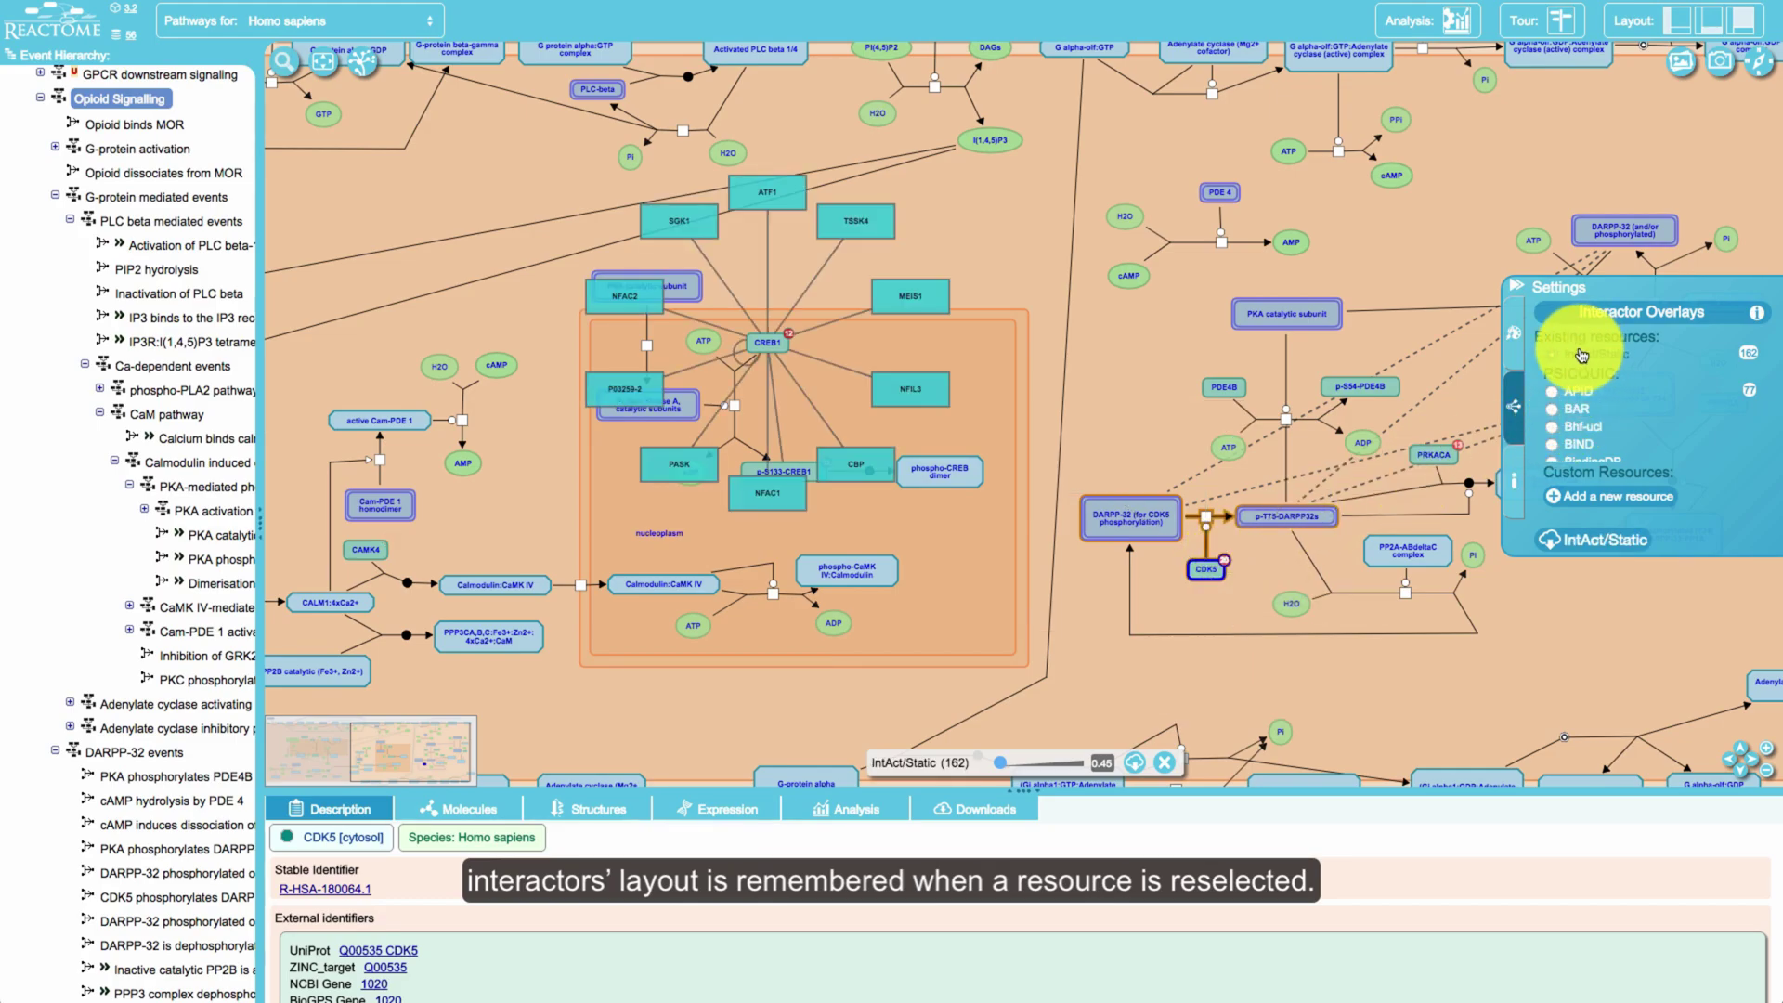
pyautogui.click(1166, 768)
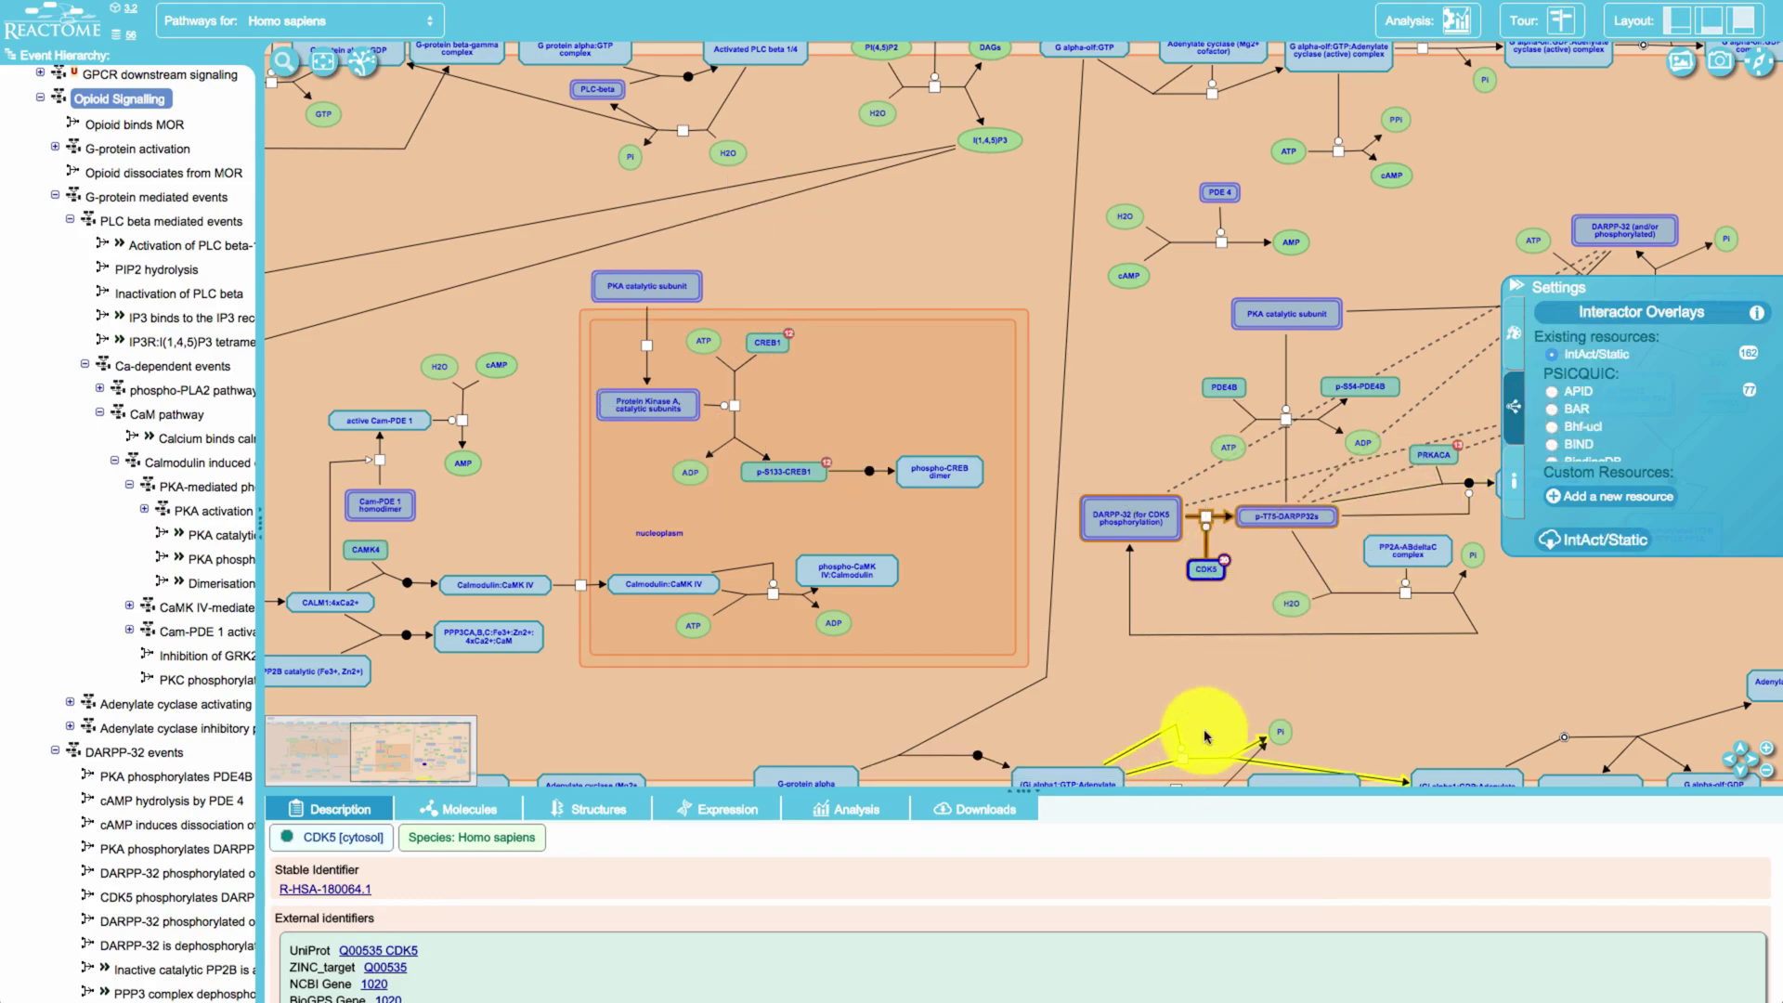
pyautogui.click(1586, 494)
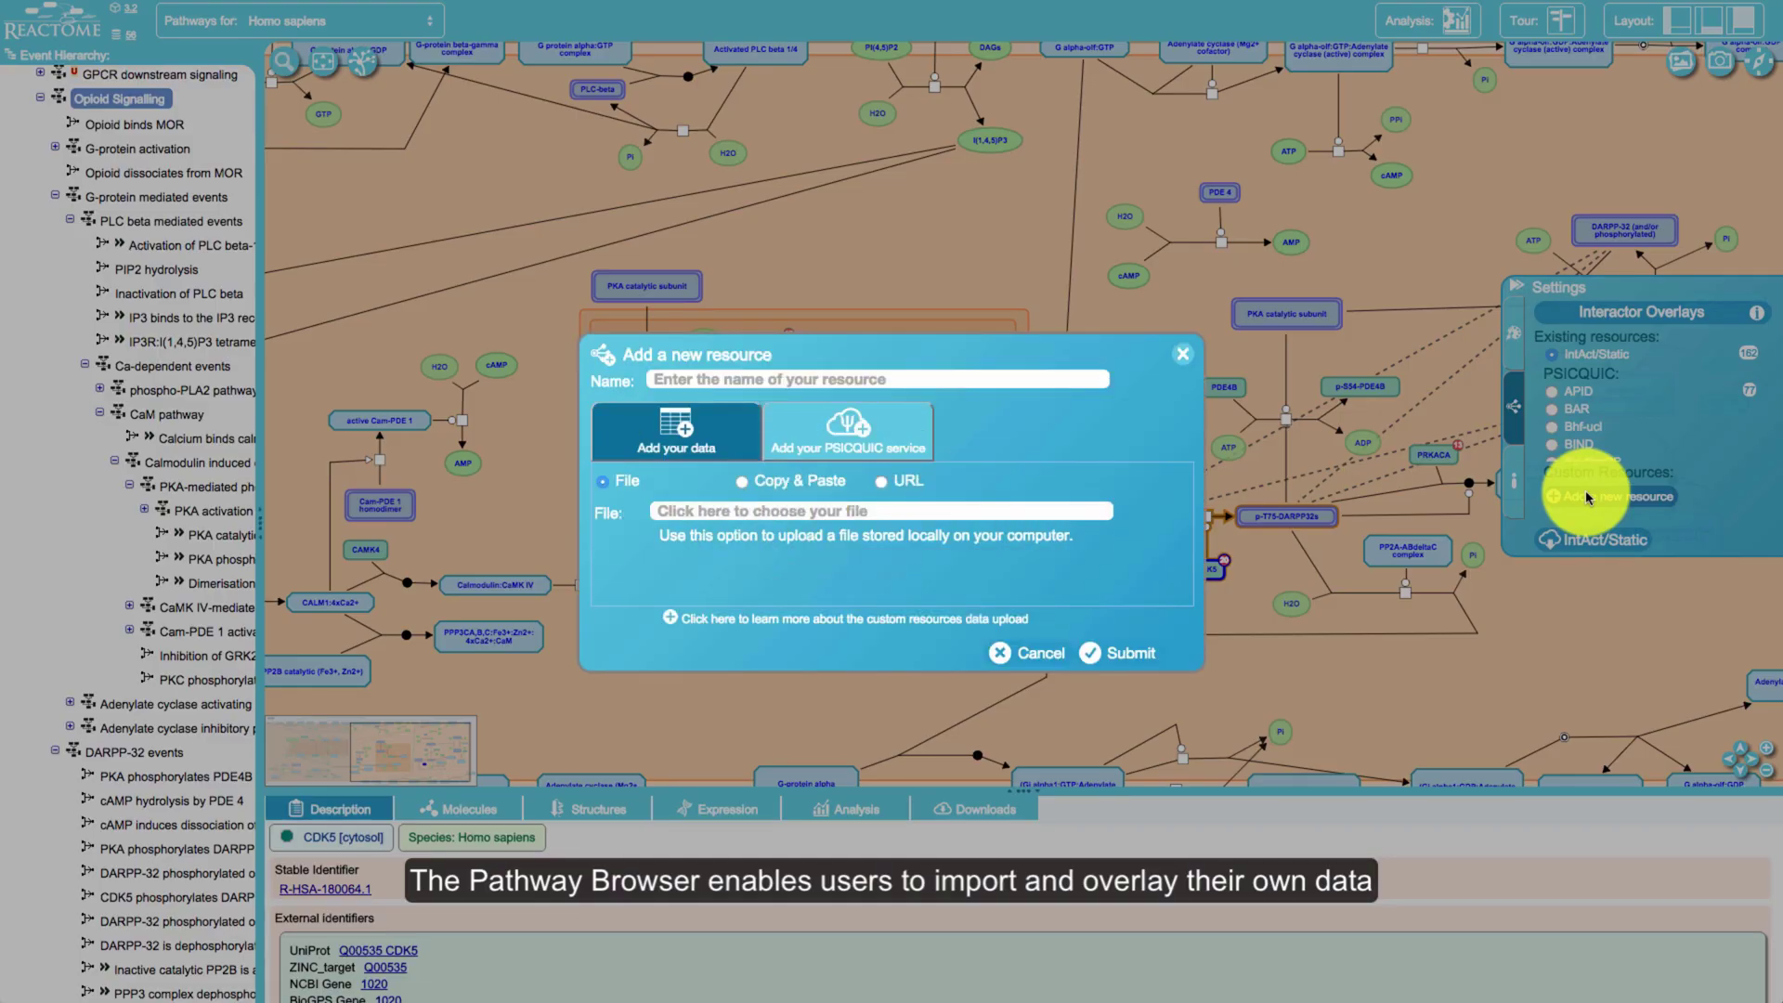
# Page through the custom resource help slides, including the basic and Extended Tuple Format slides.
pyautogui.click(681, 618)
pyautogui.click(1062, 746)
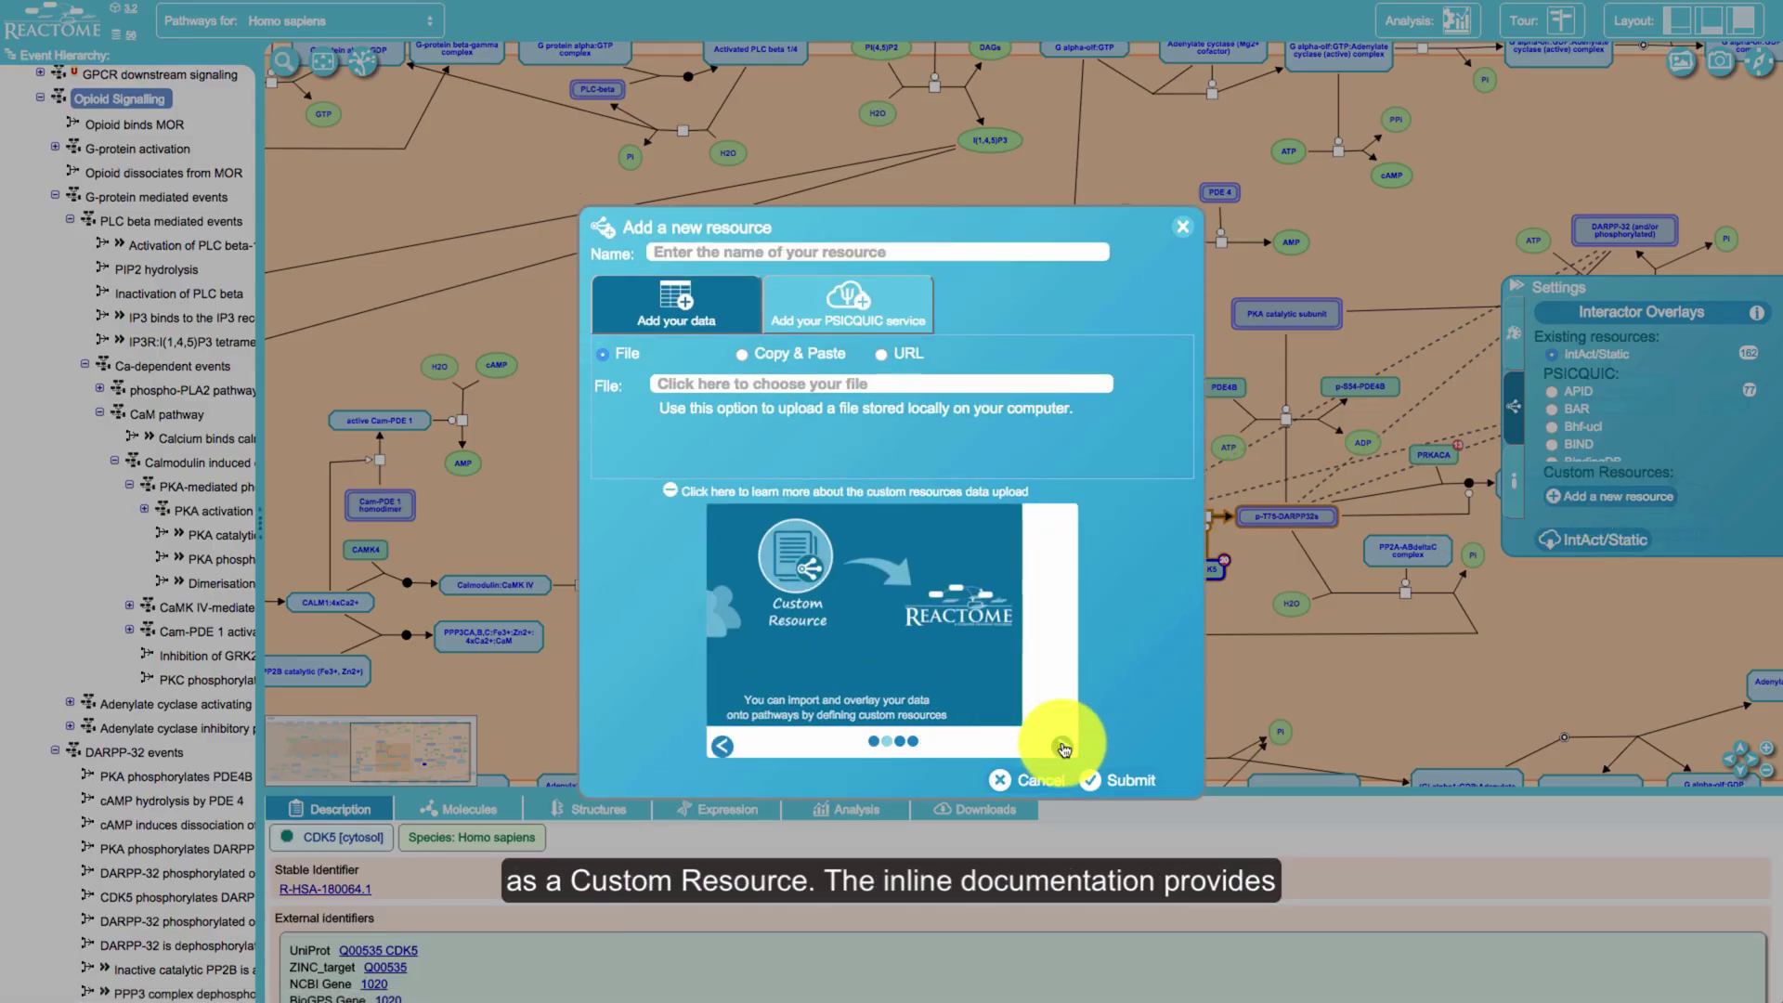
pyautogui.click(1063, 747)
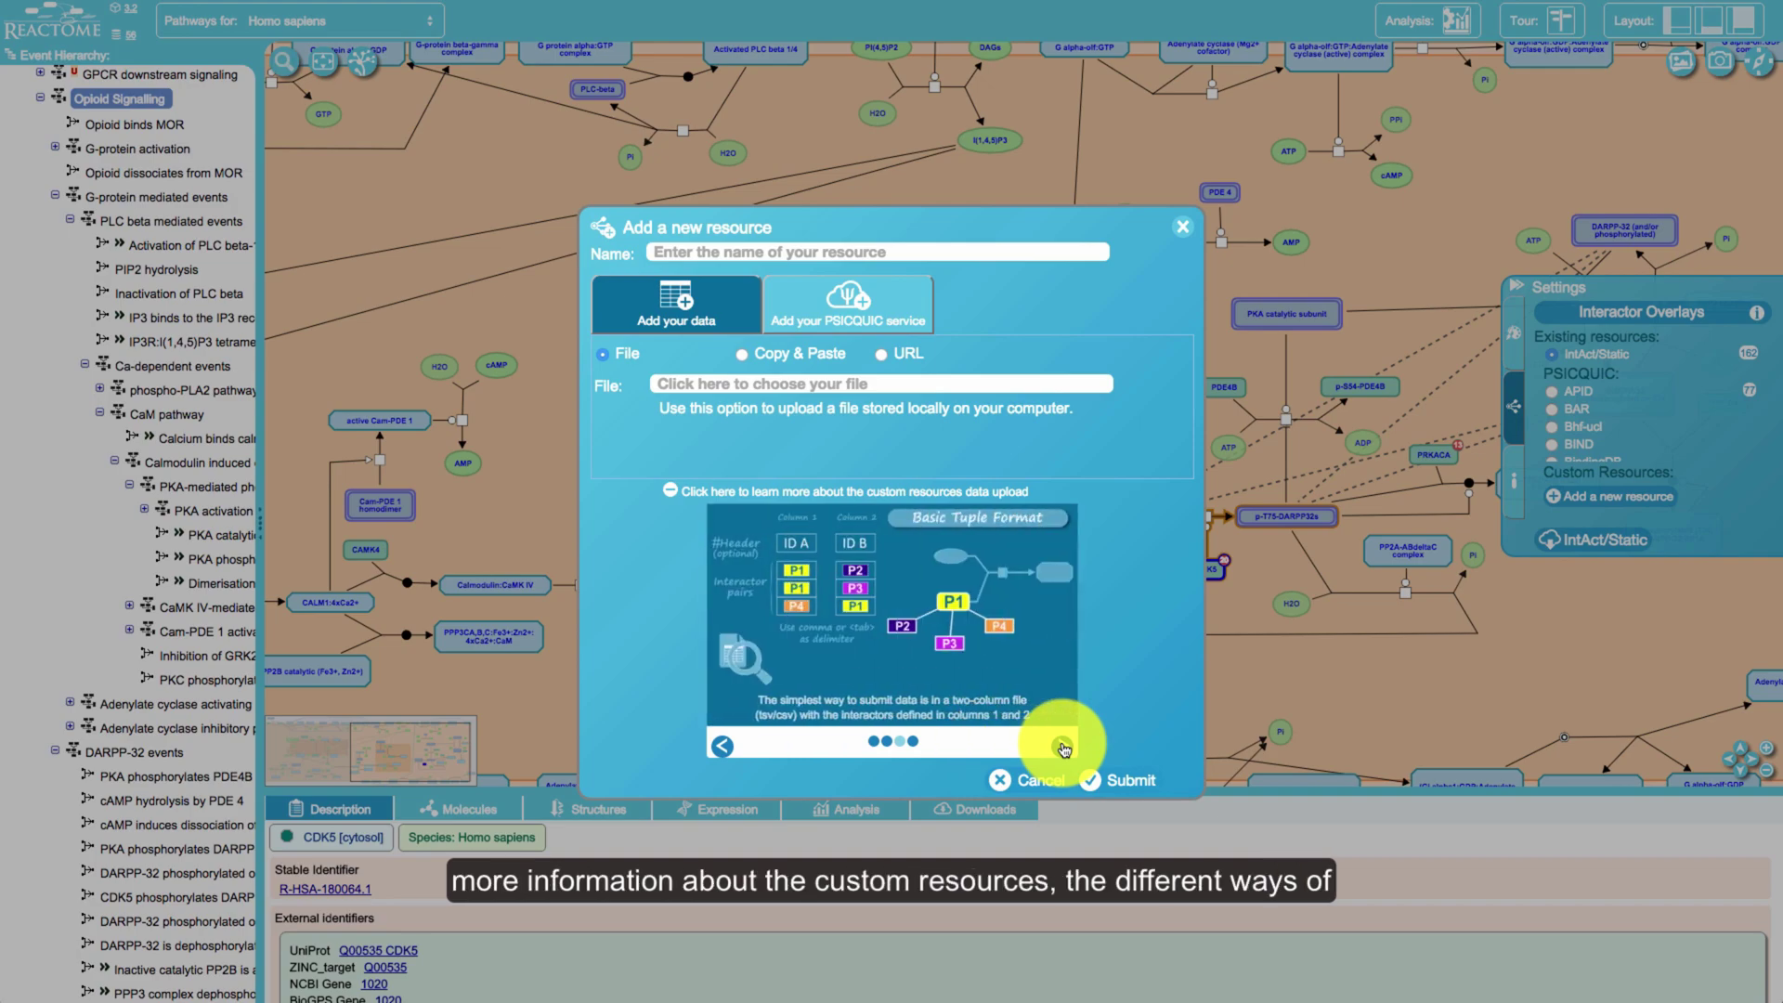
pyautogui.click(1063, 747)
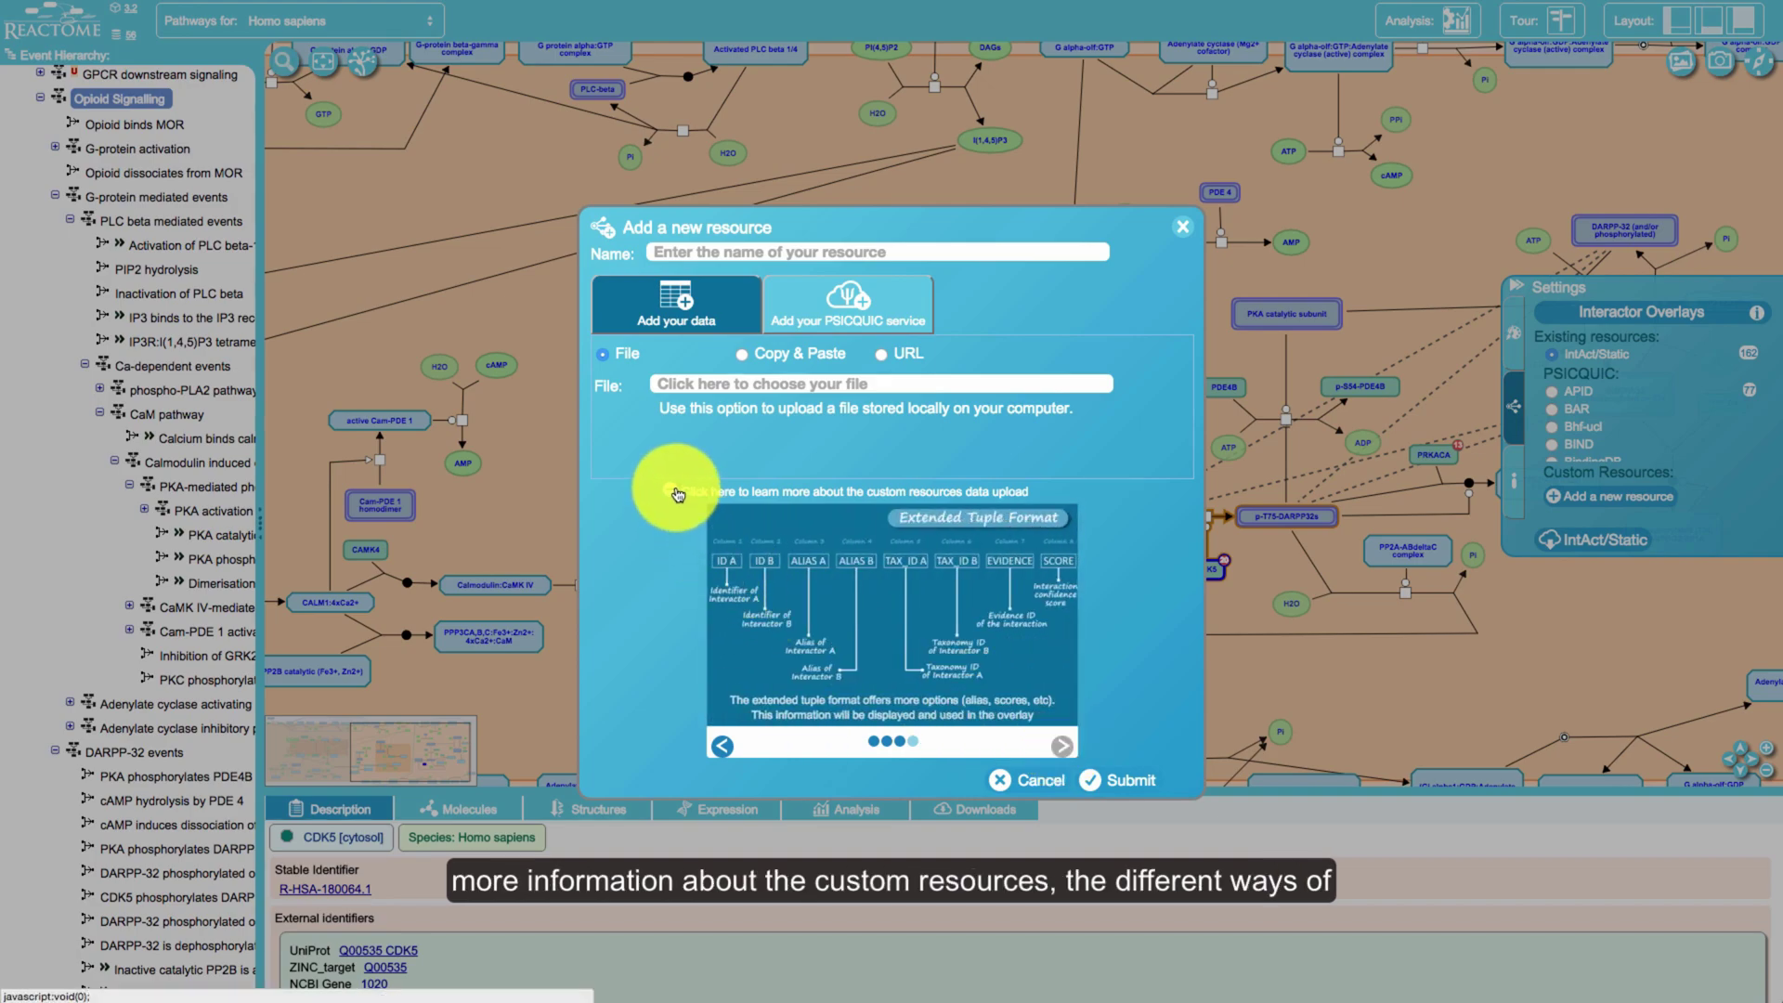
pyautogui.click(673, 491)
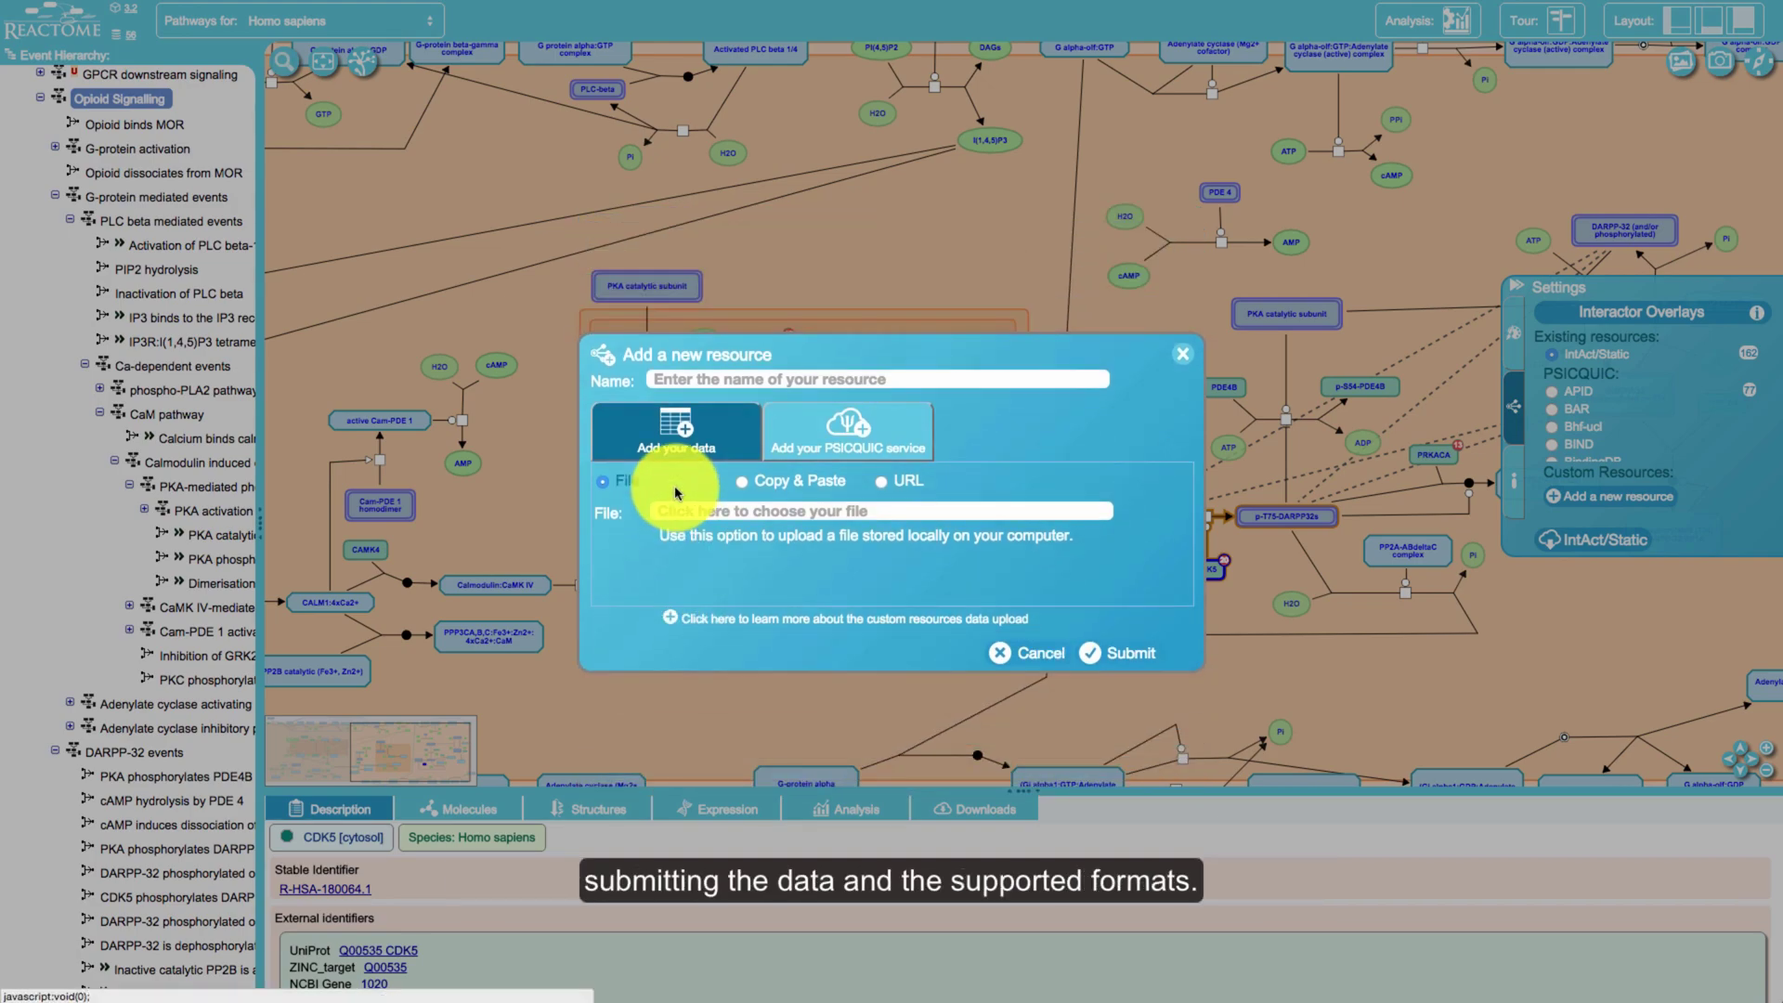
# Submit pasted ID pairs as custom resource 'custom', show PDE4B's interactors, then hide them.
pyautogui.click(681, 377)
pyautogui.write('c')
pyautogui.click(769, 483)
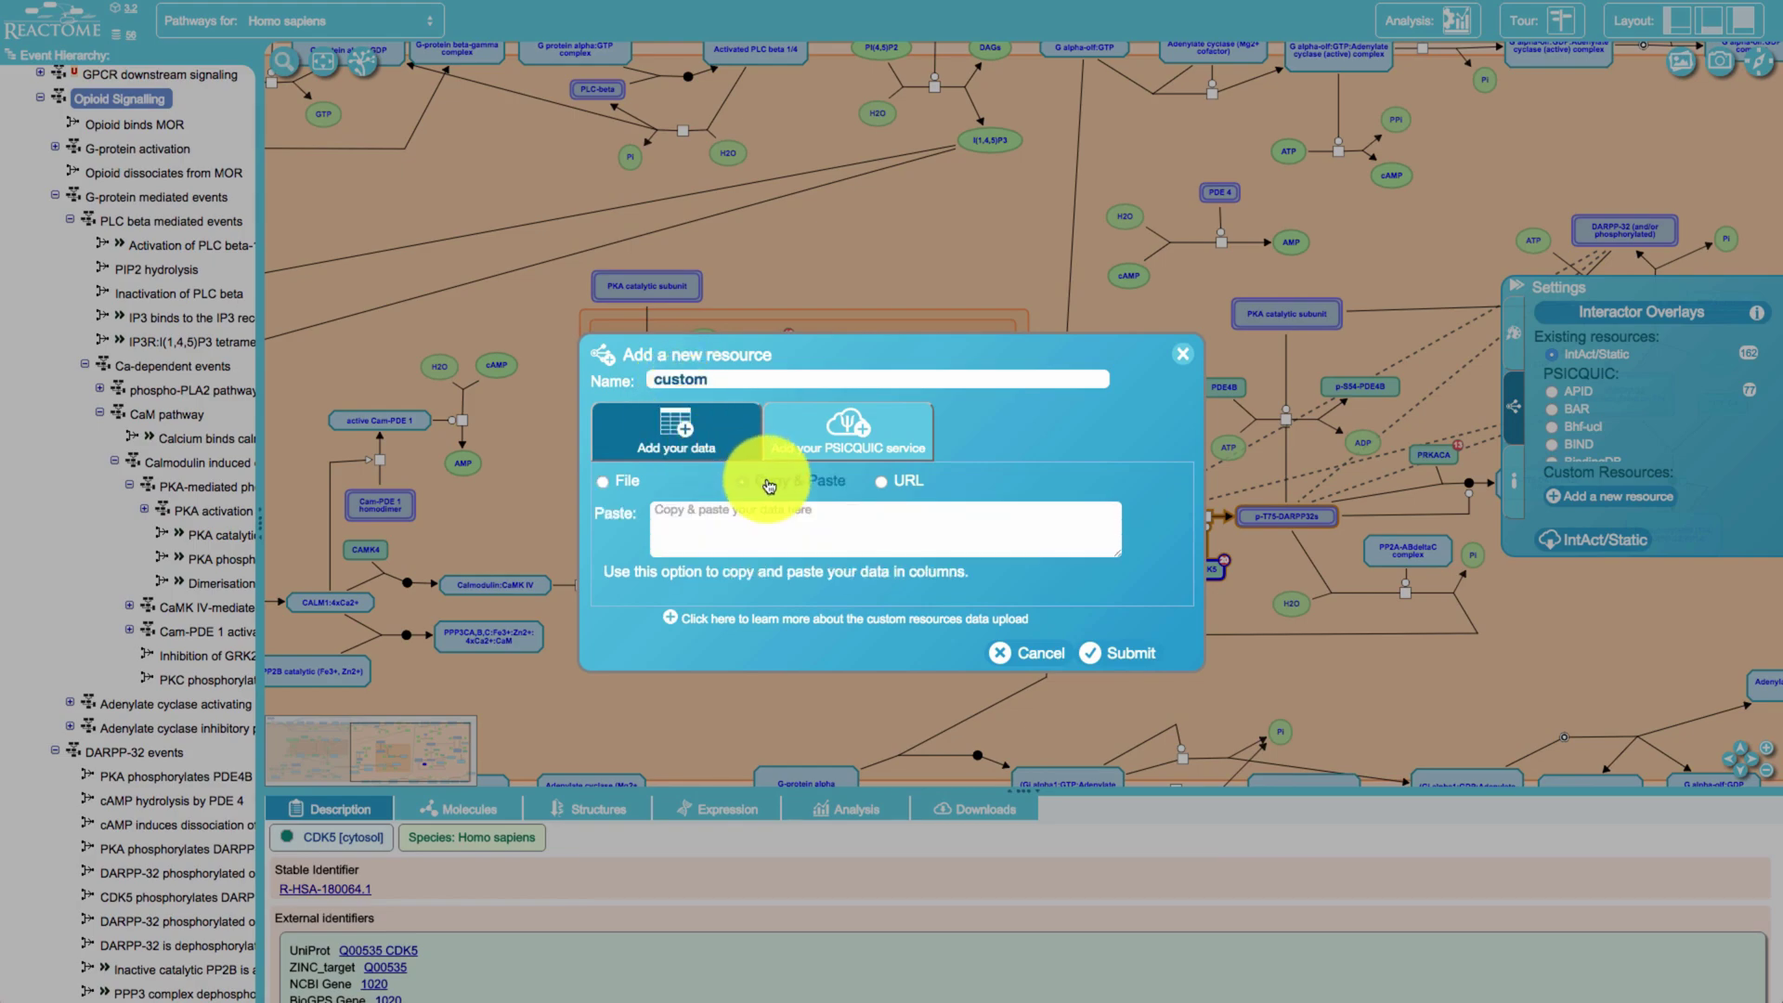
pyautogui.click(1129, 667)
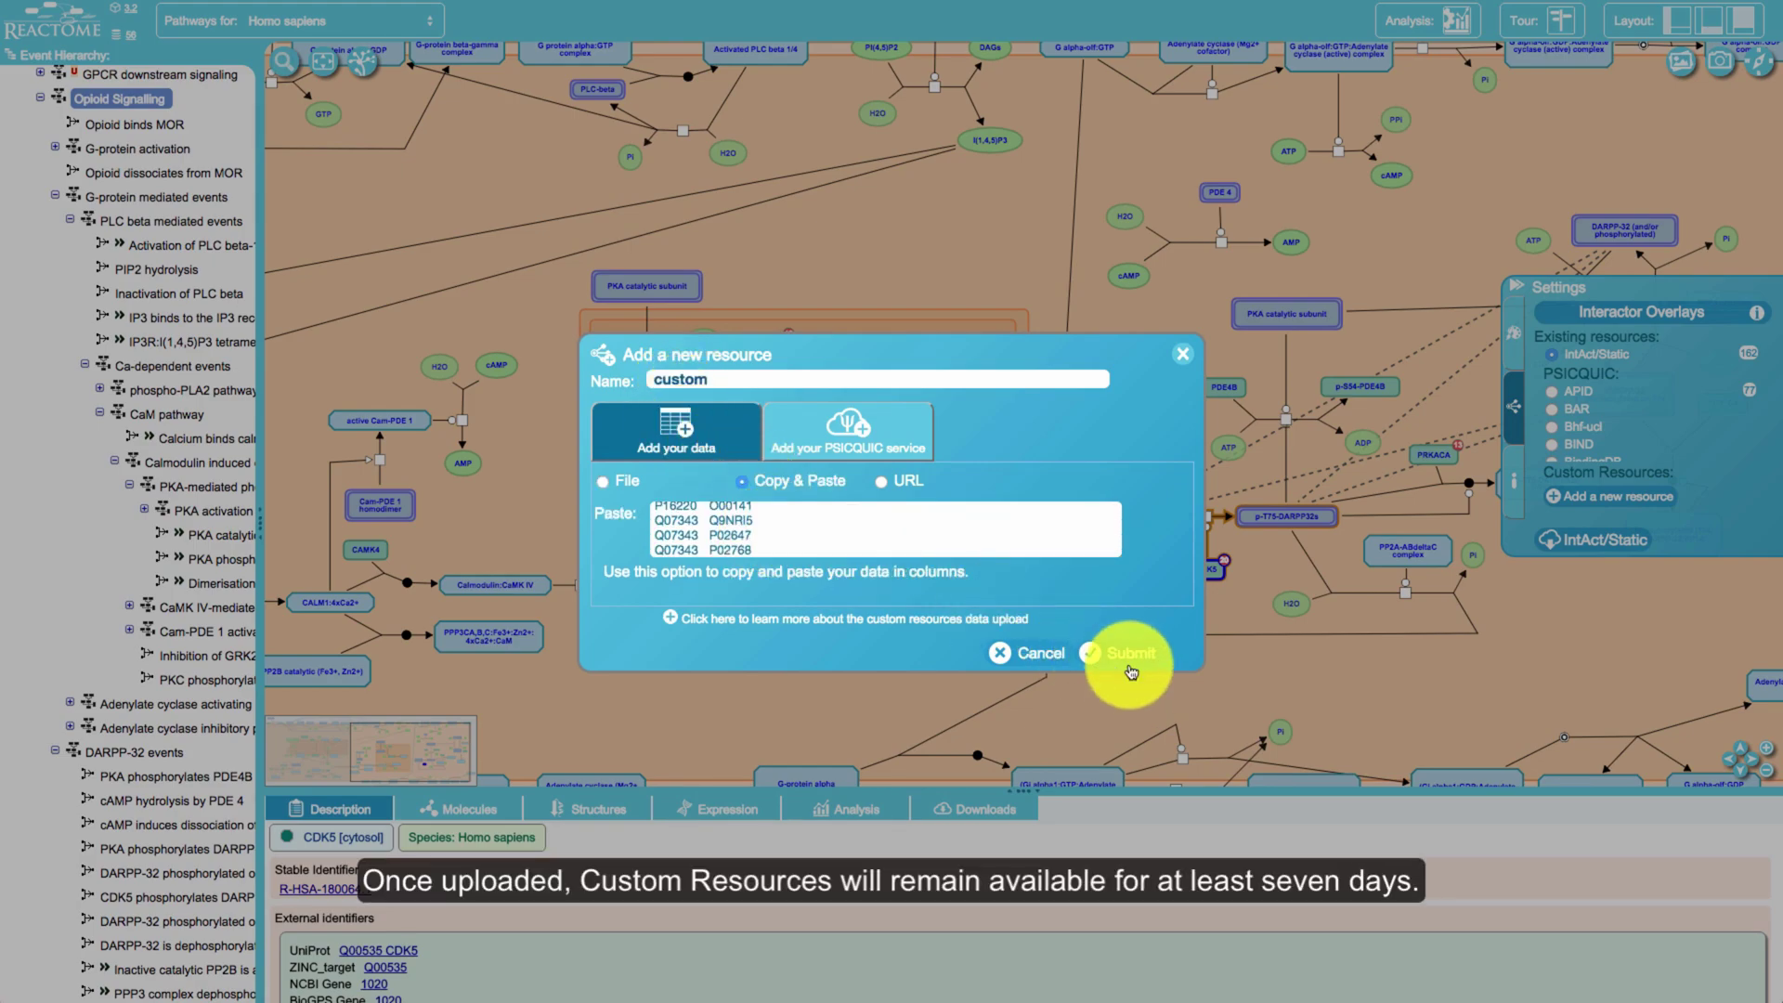
pyautogui.click(1060, 492)
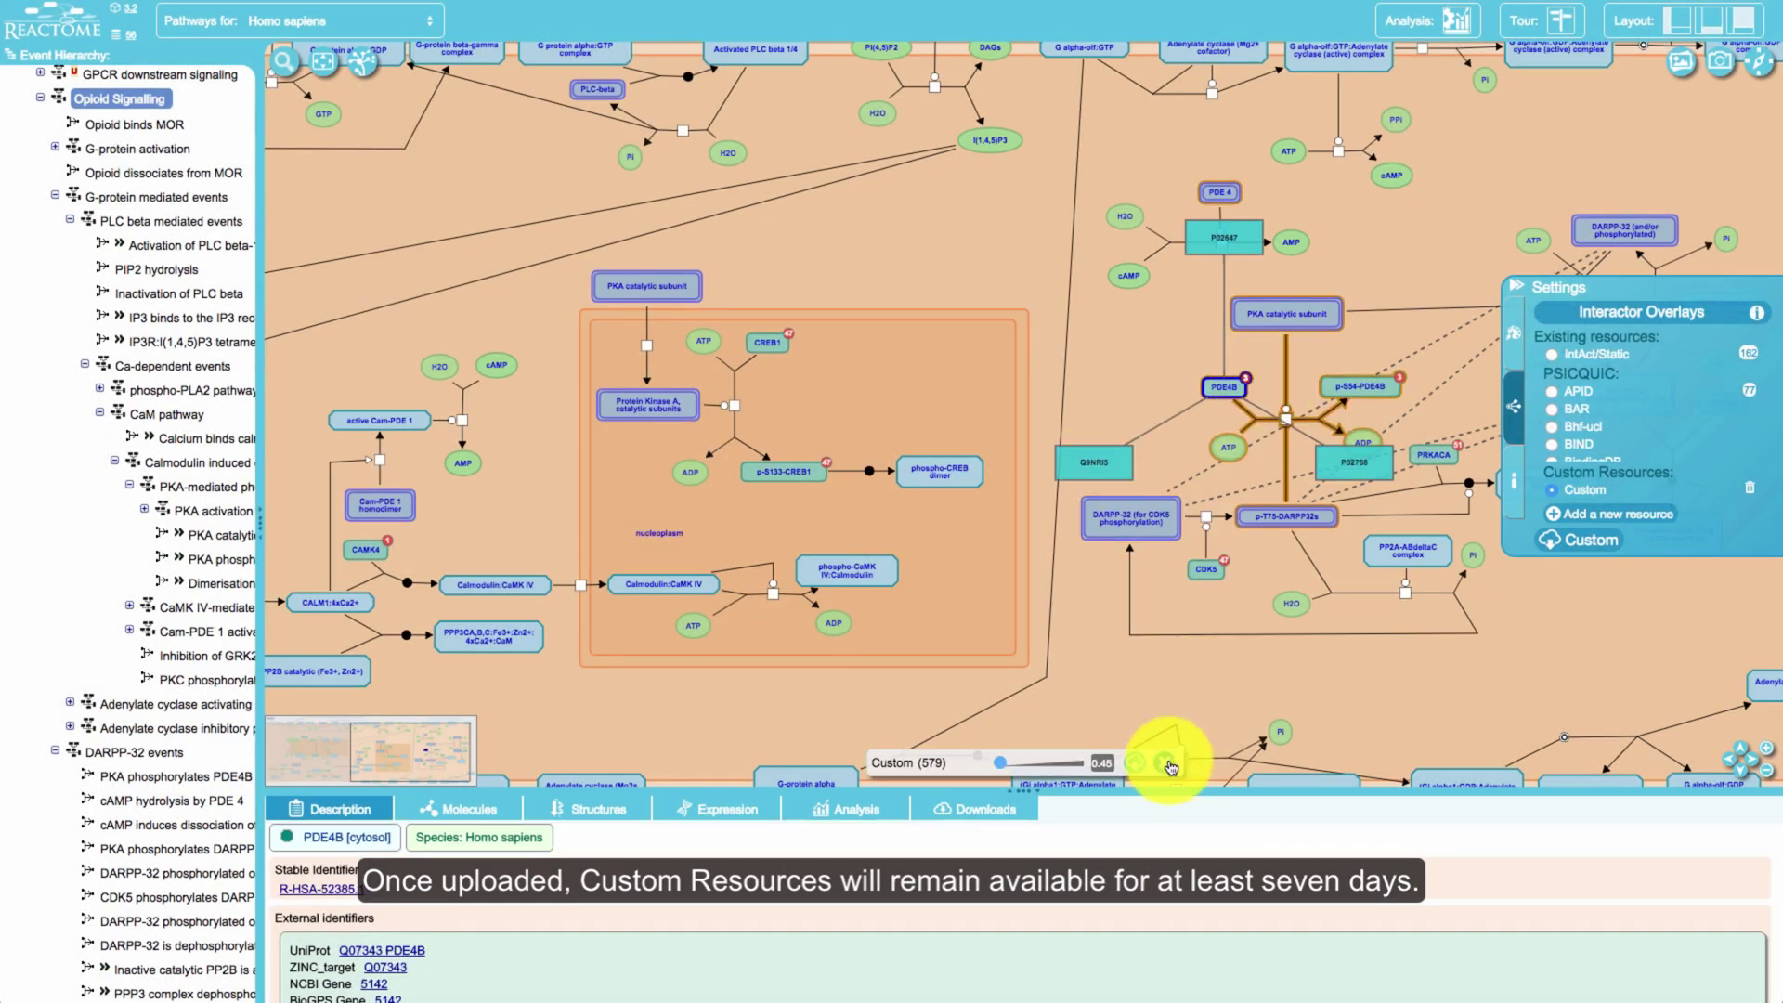
pyautogui.click(1167, 764)
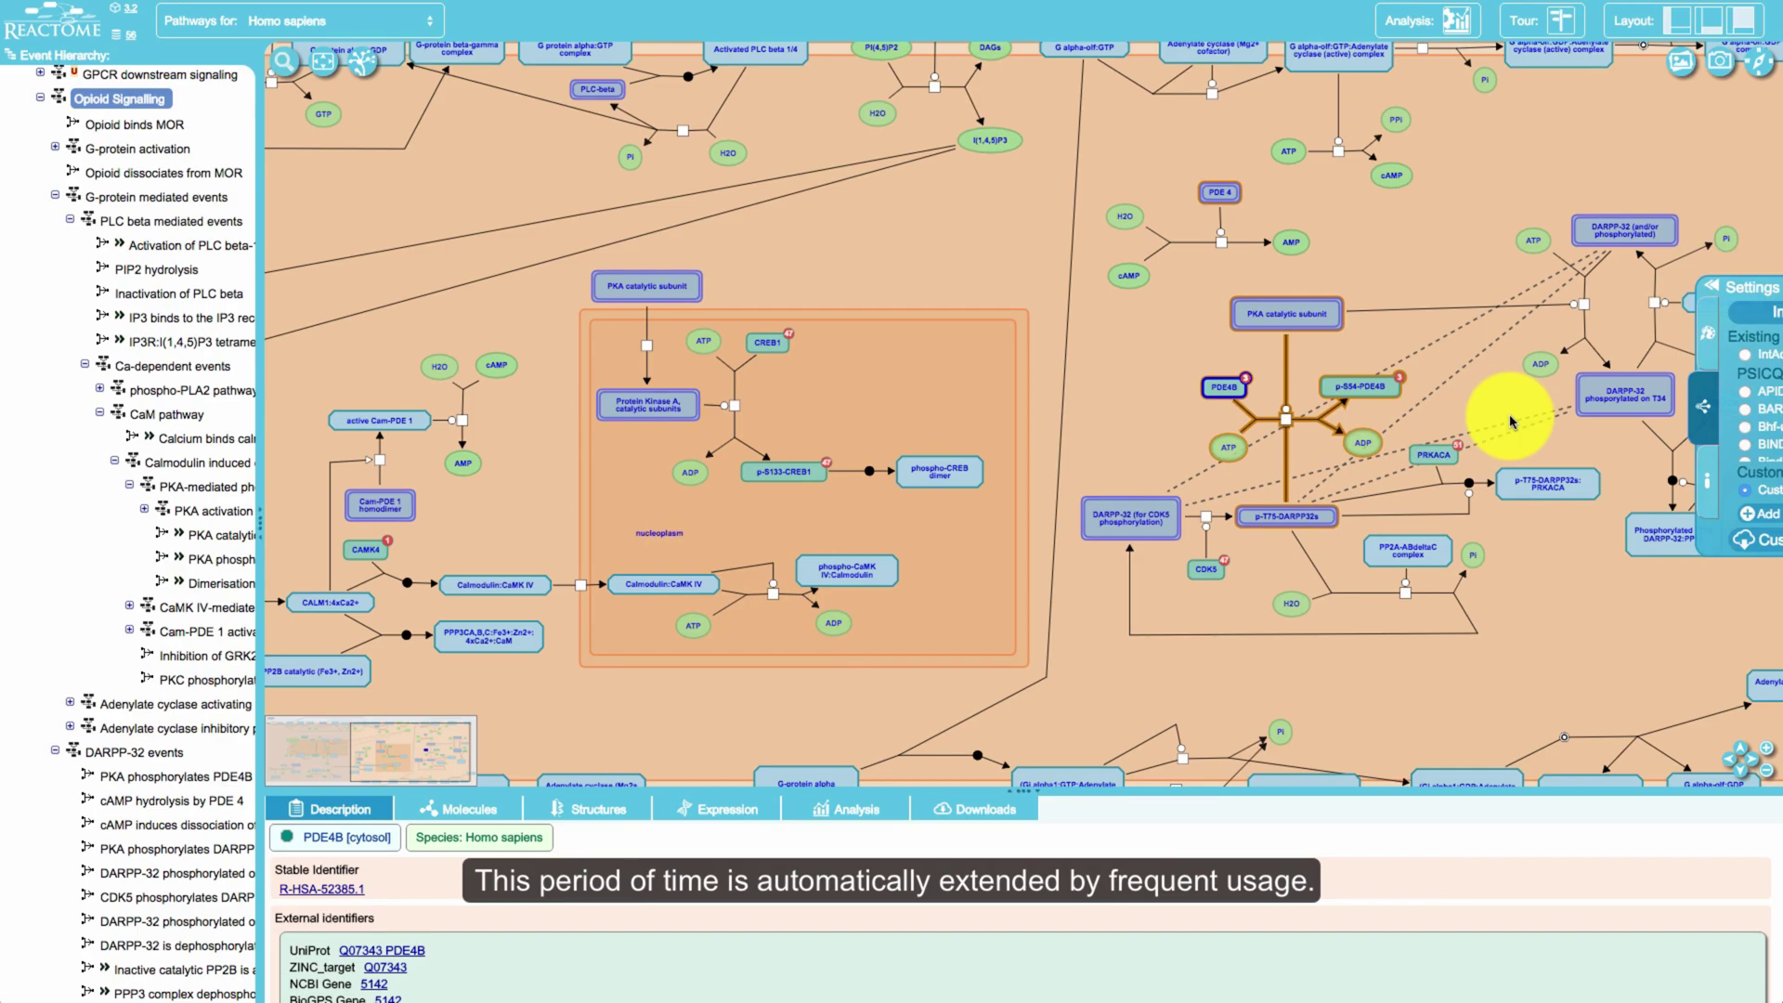
# Fit the Opioid Signalling diagram, go to Fireworks, clear the selection and collapse Signal Transduction.
pyautogui.click(324, 67)
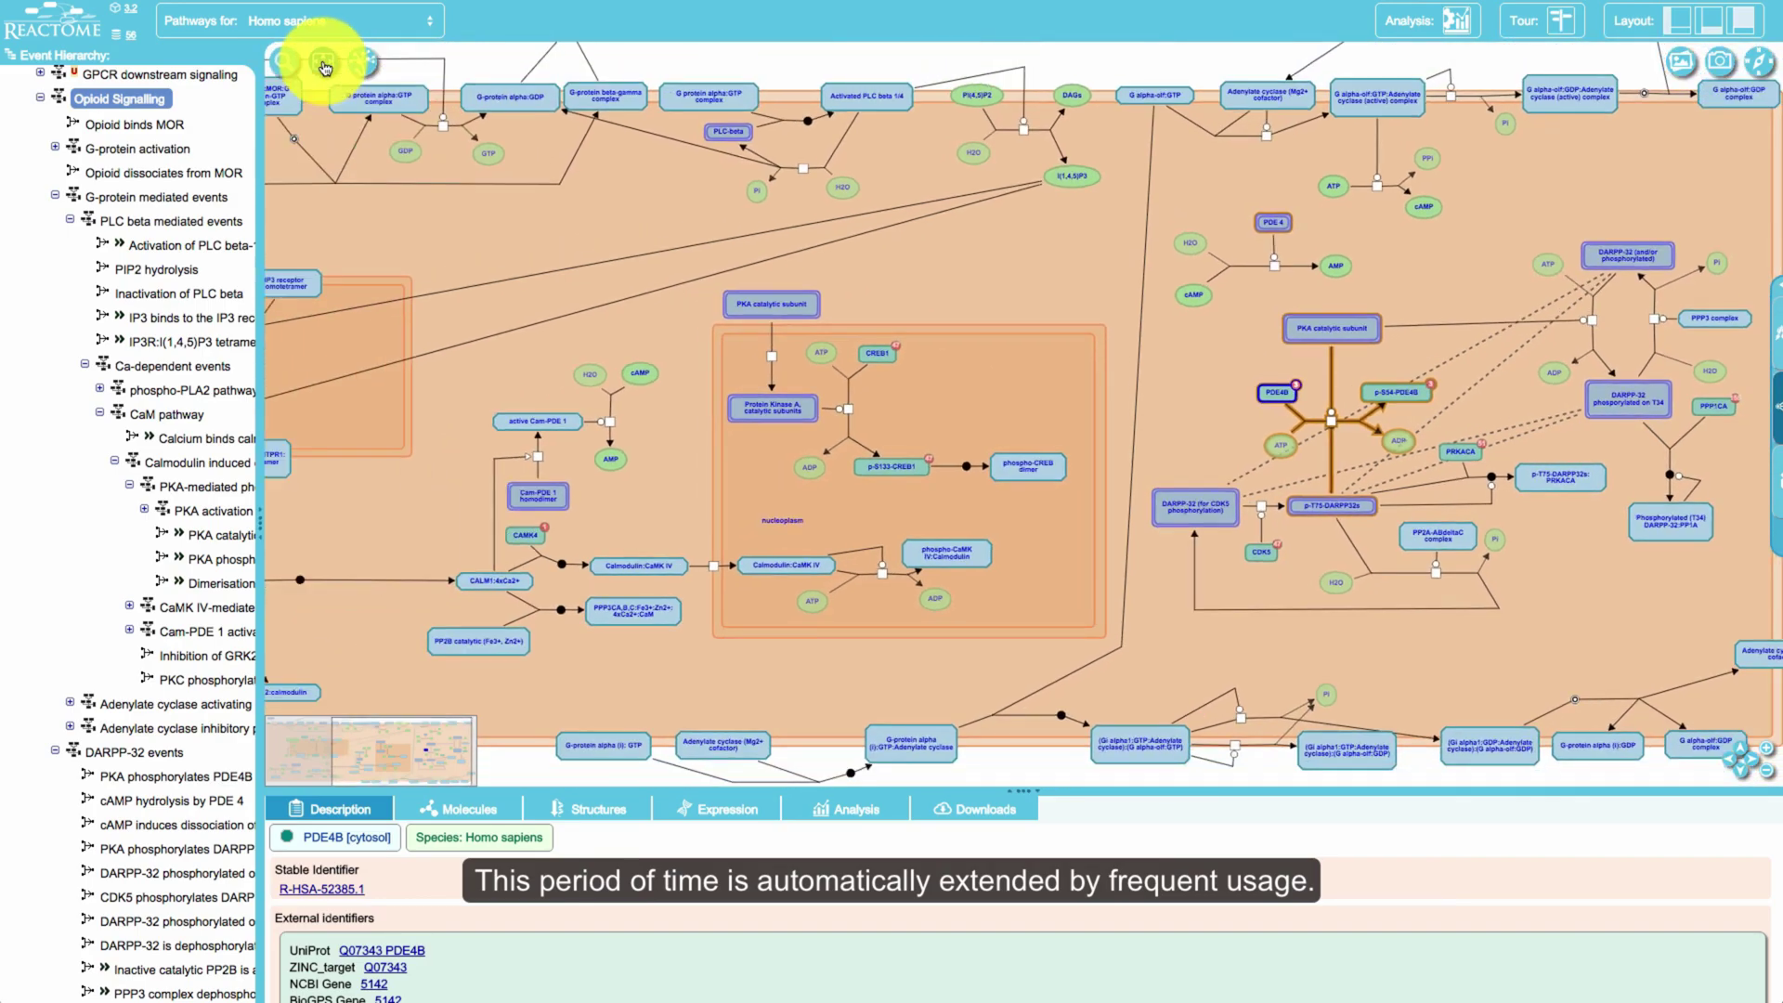
pyautogui.click(361, 67)
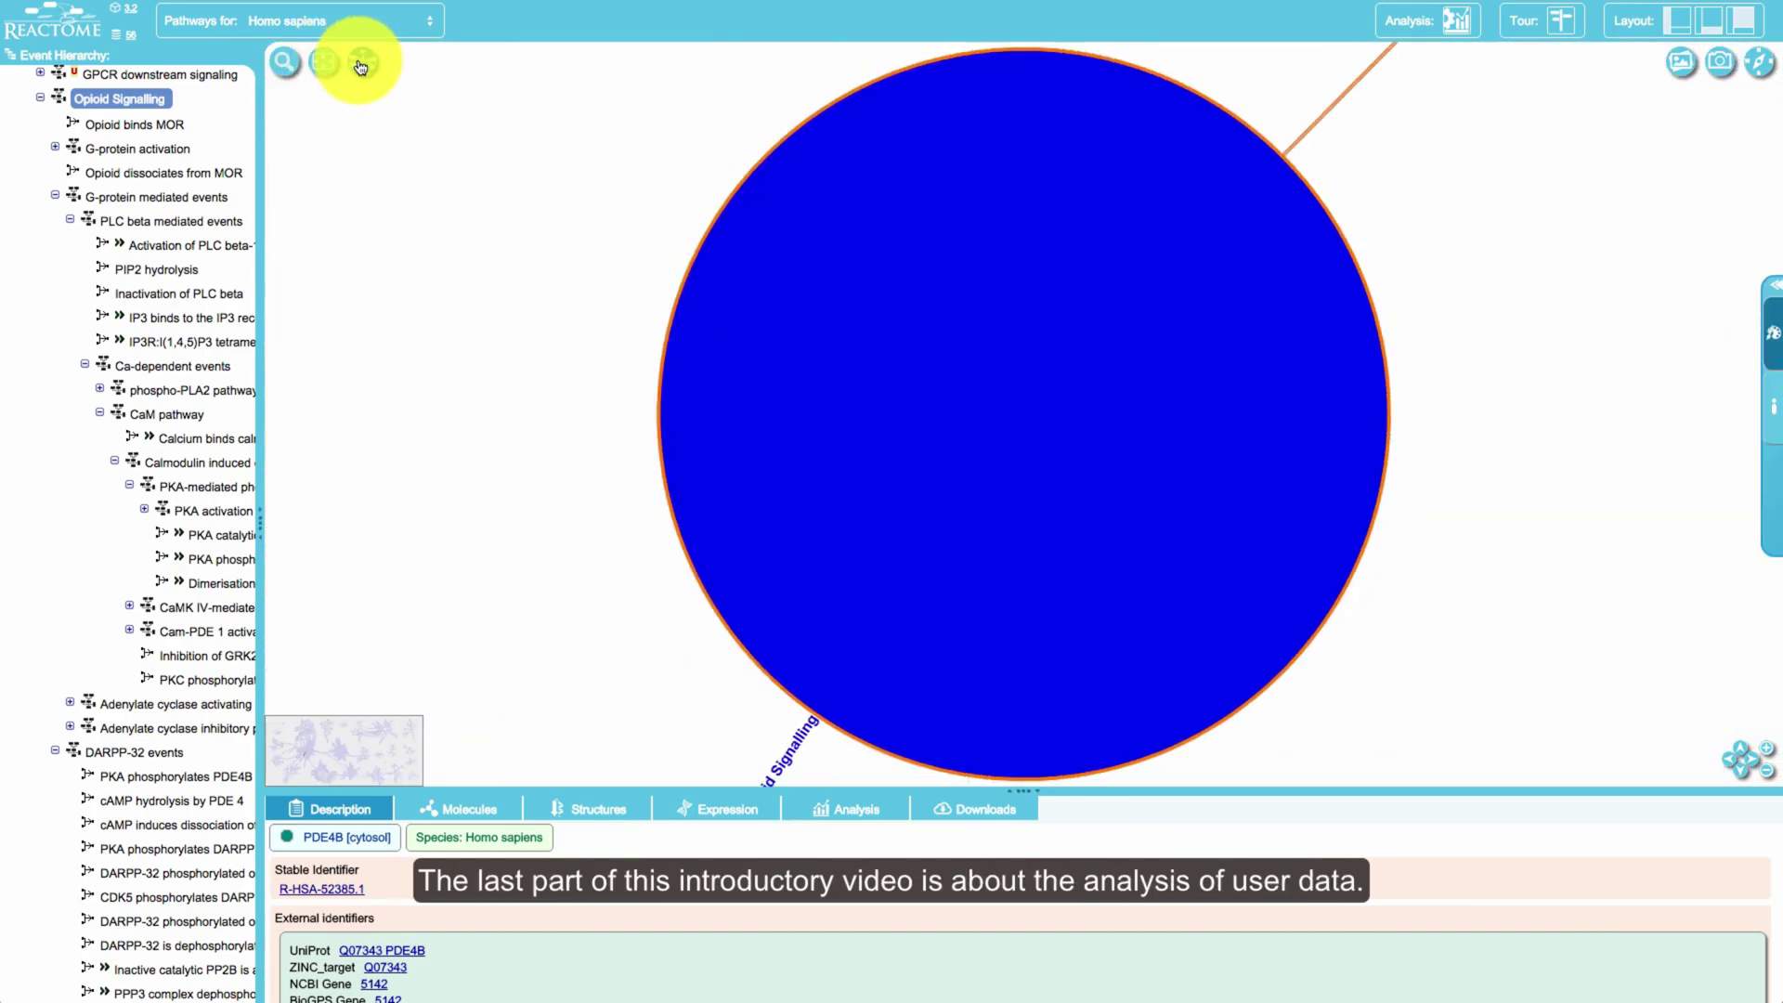
pyautogui.click(324, 63)
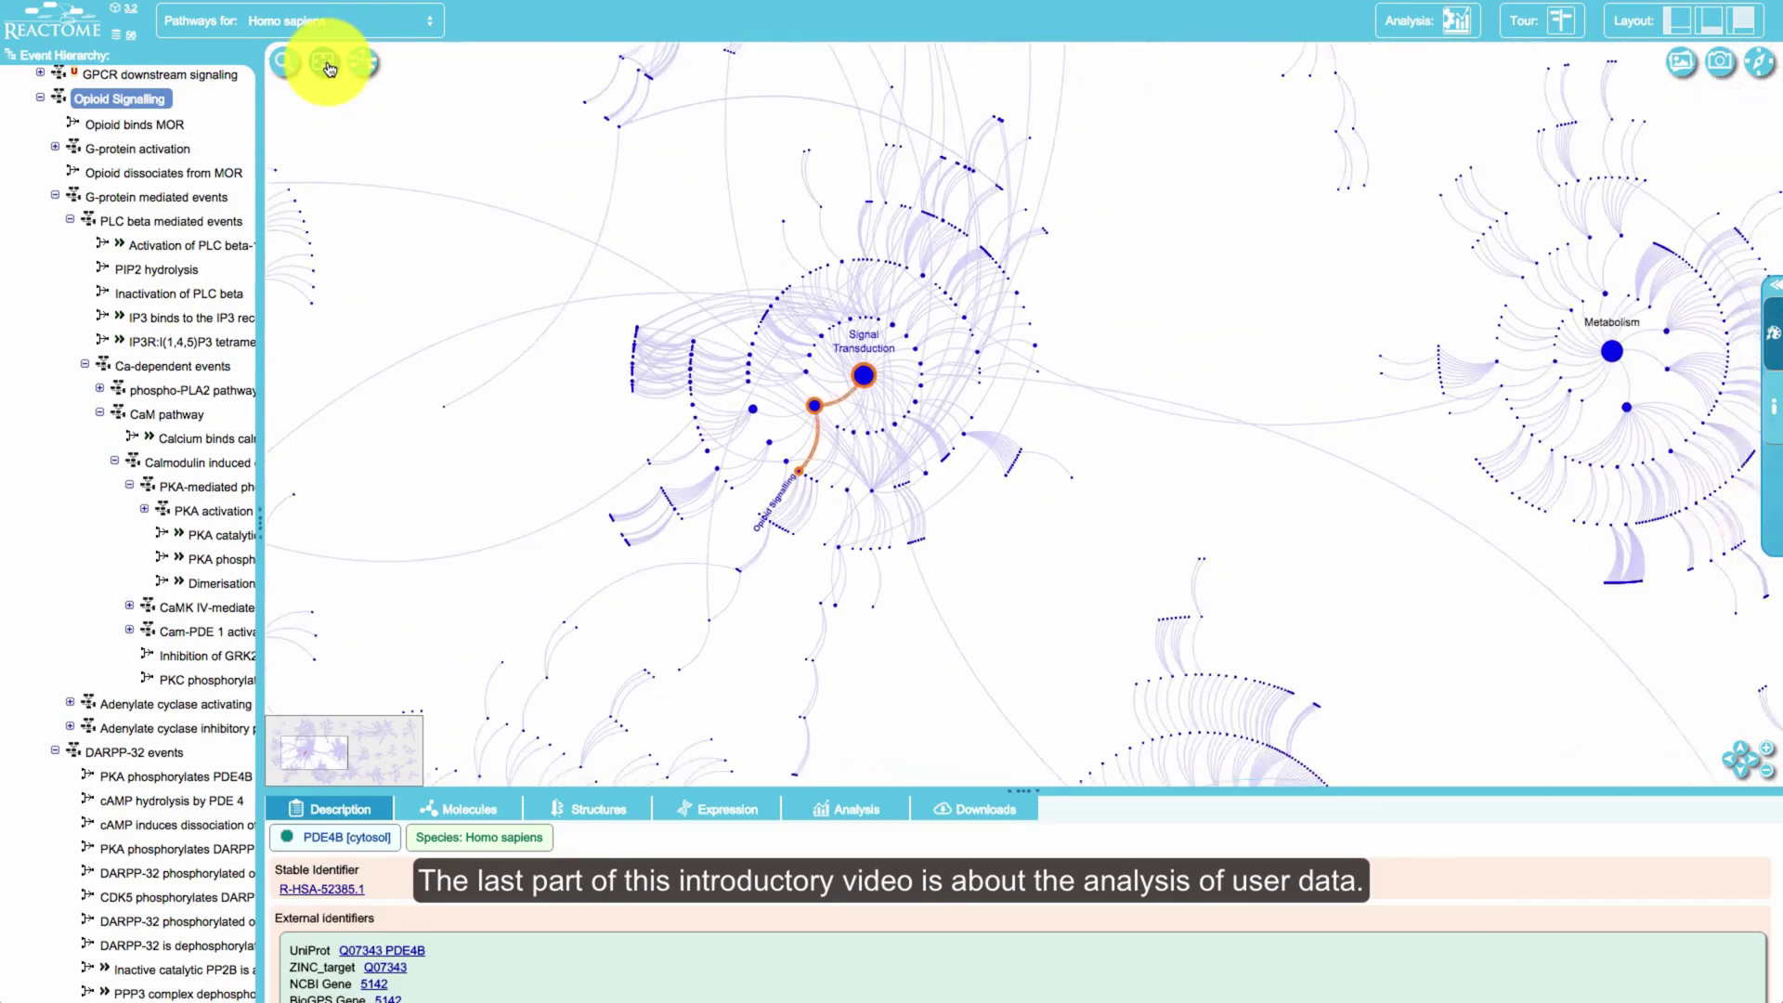
pyautogui.click(327, 92)
pyautogui.scroll(15, 120, 127)
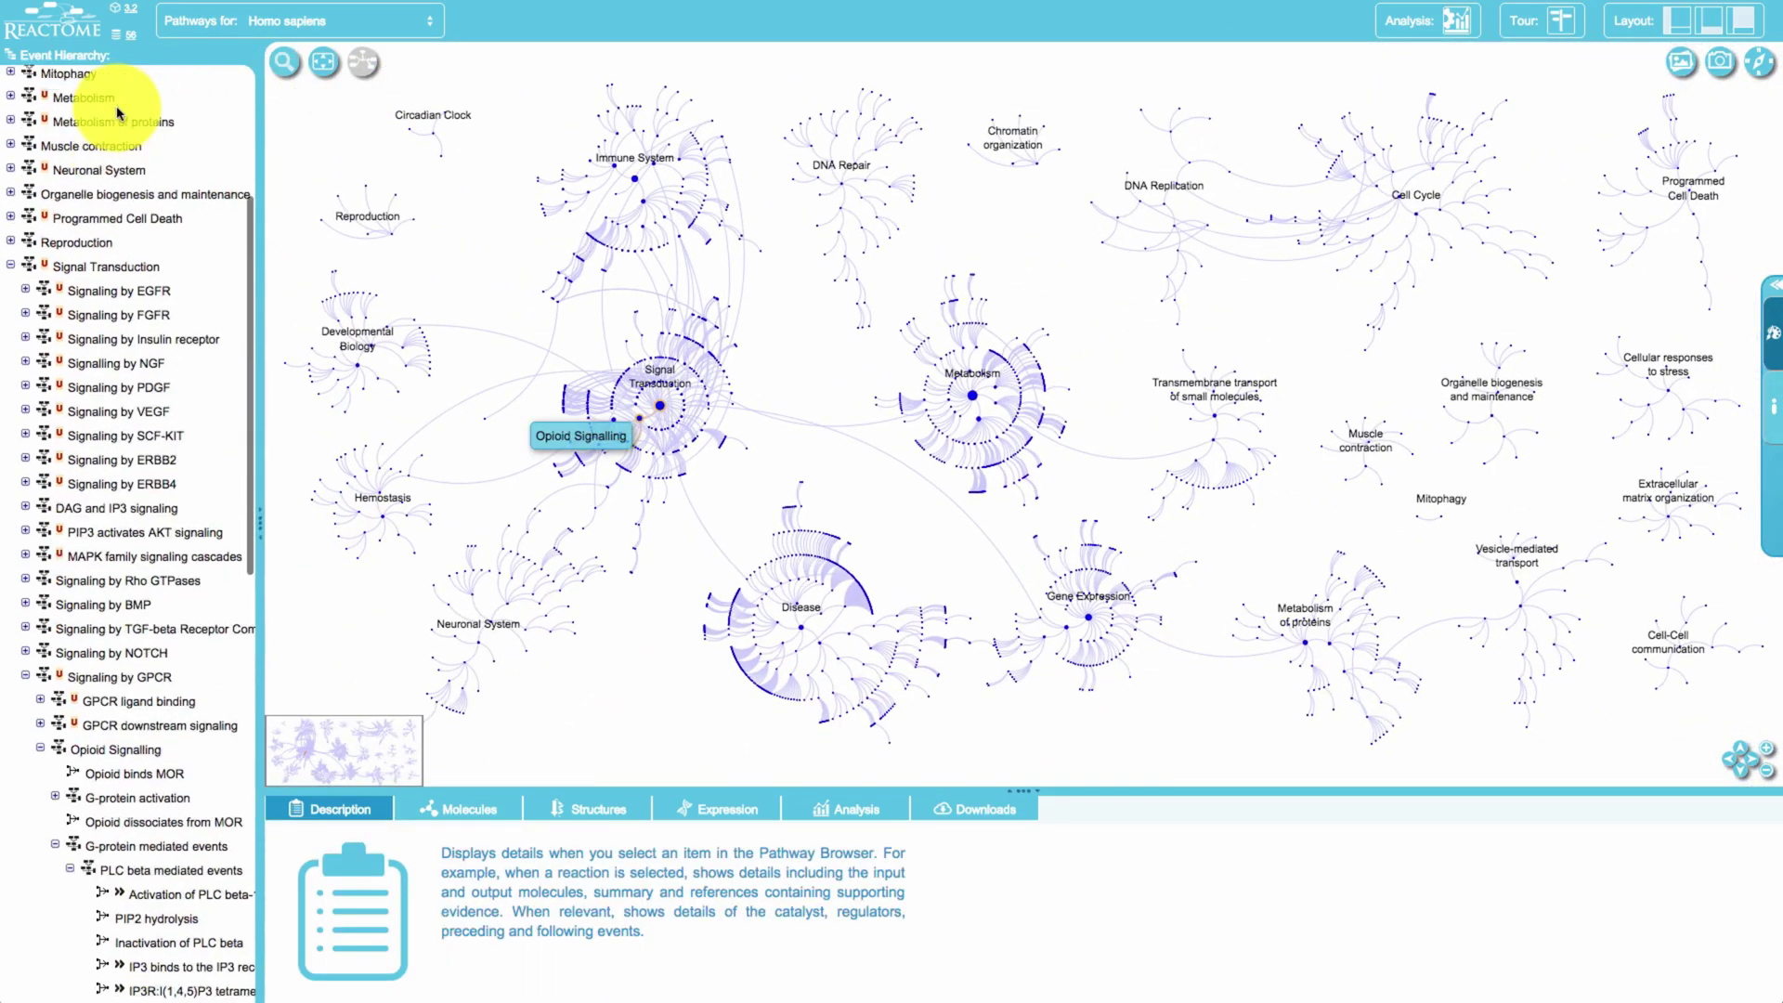
pyautogui.click(11, 586)
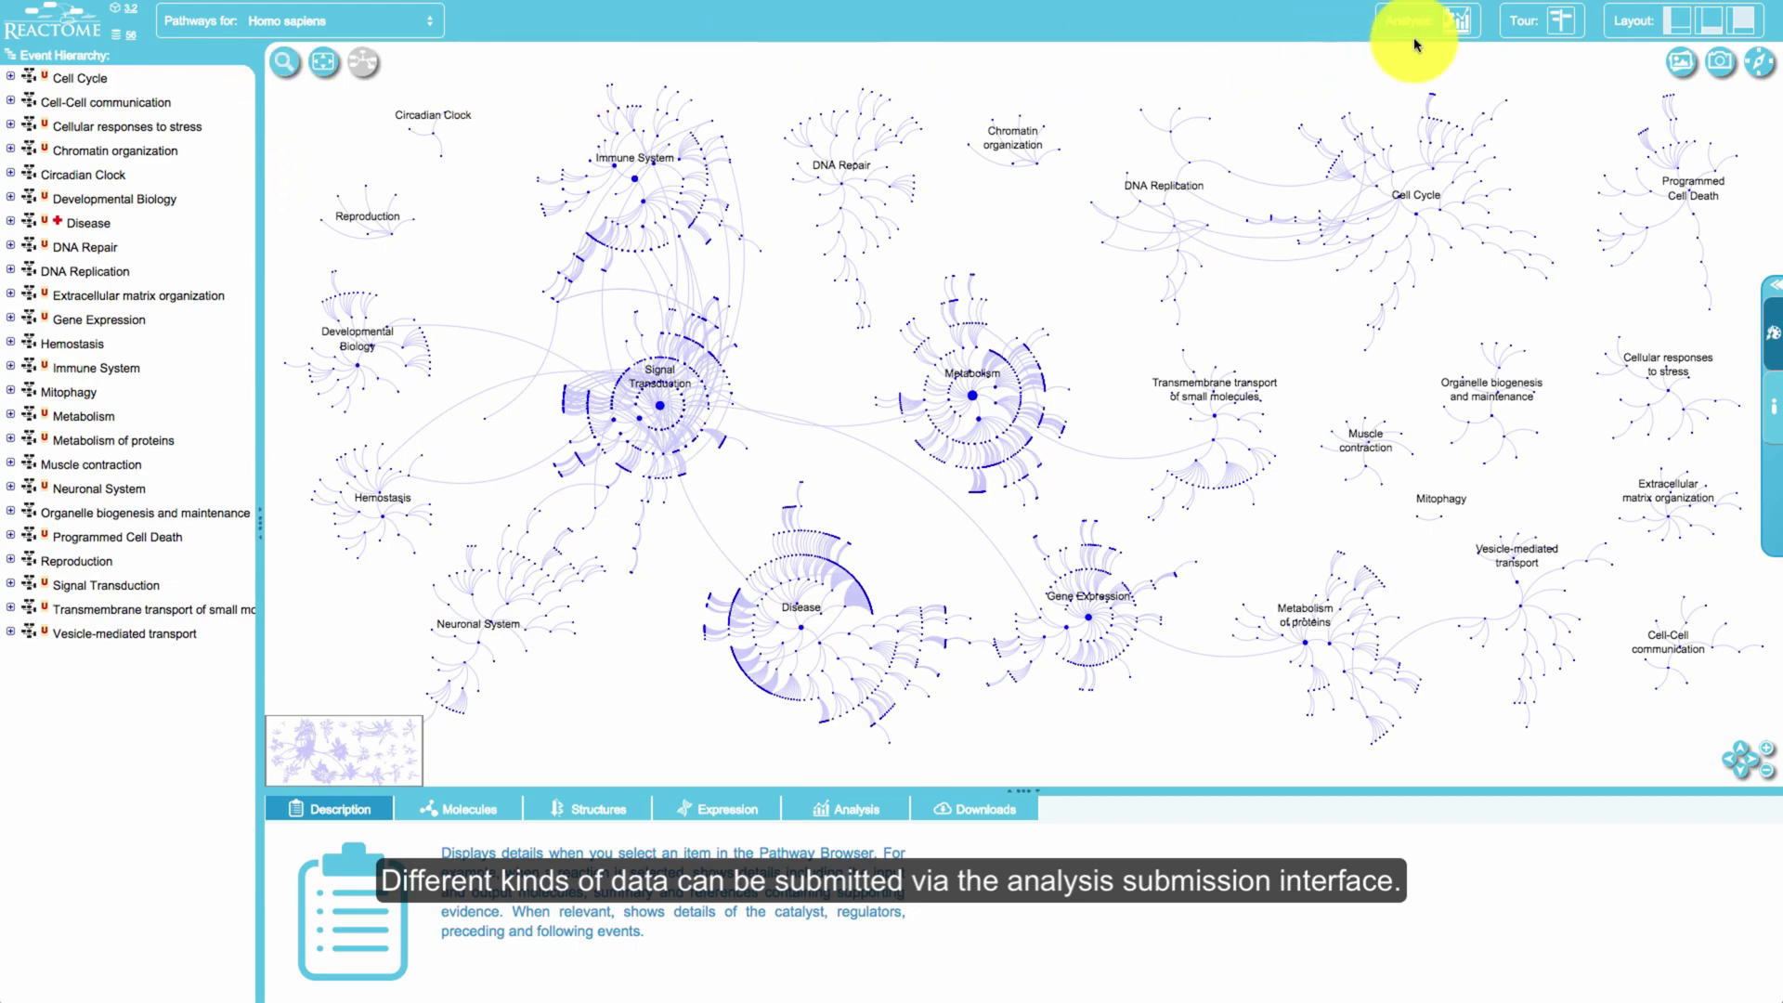
# Paste the gene expression data table into the analysis tool and continue to Options.
pyautogui.click(1458, 26)
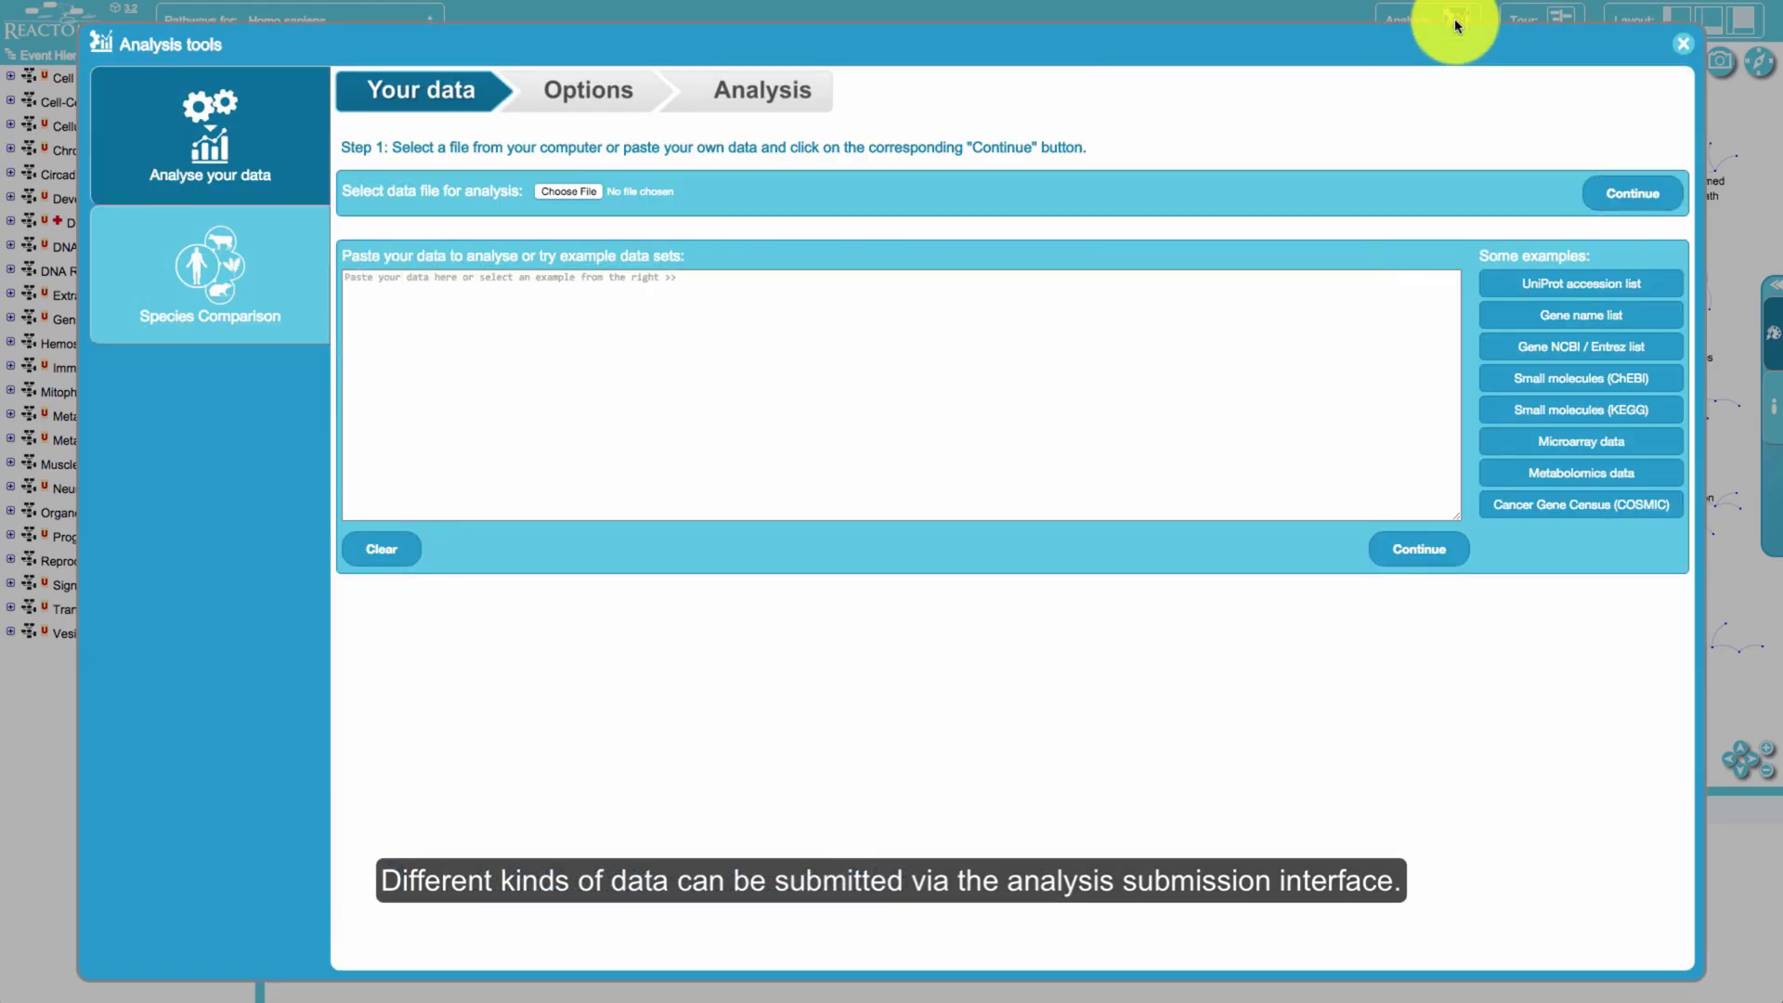
pyautogui.click(375, 280)
pyautogui.hotkey('ctrl', 'v')
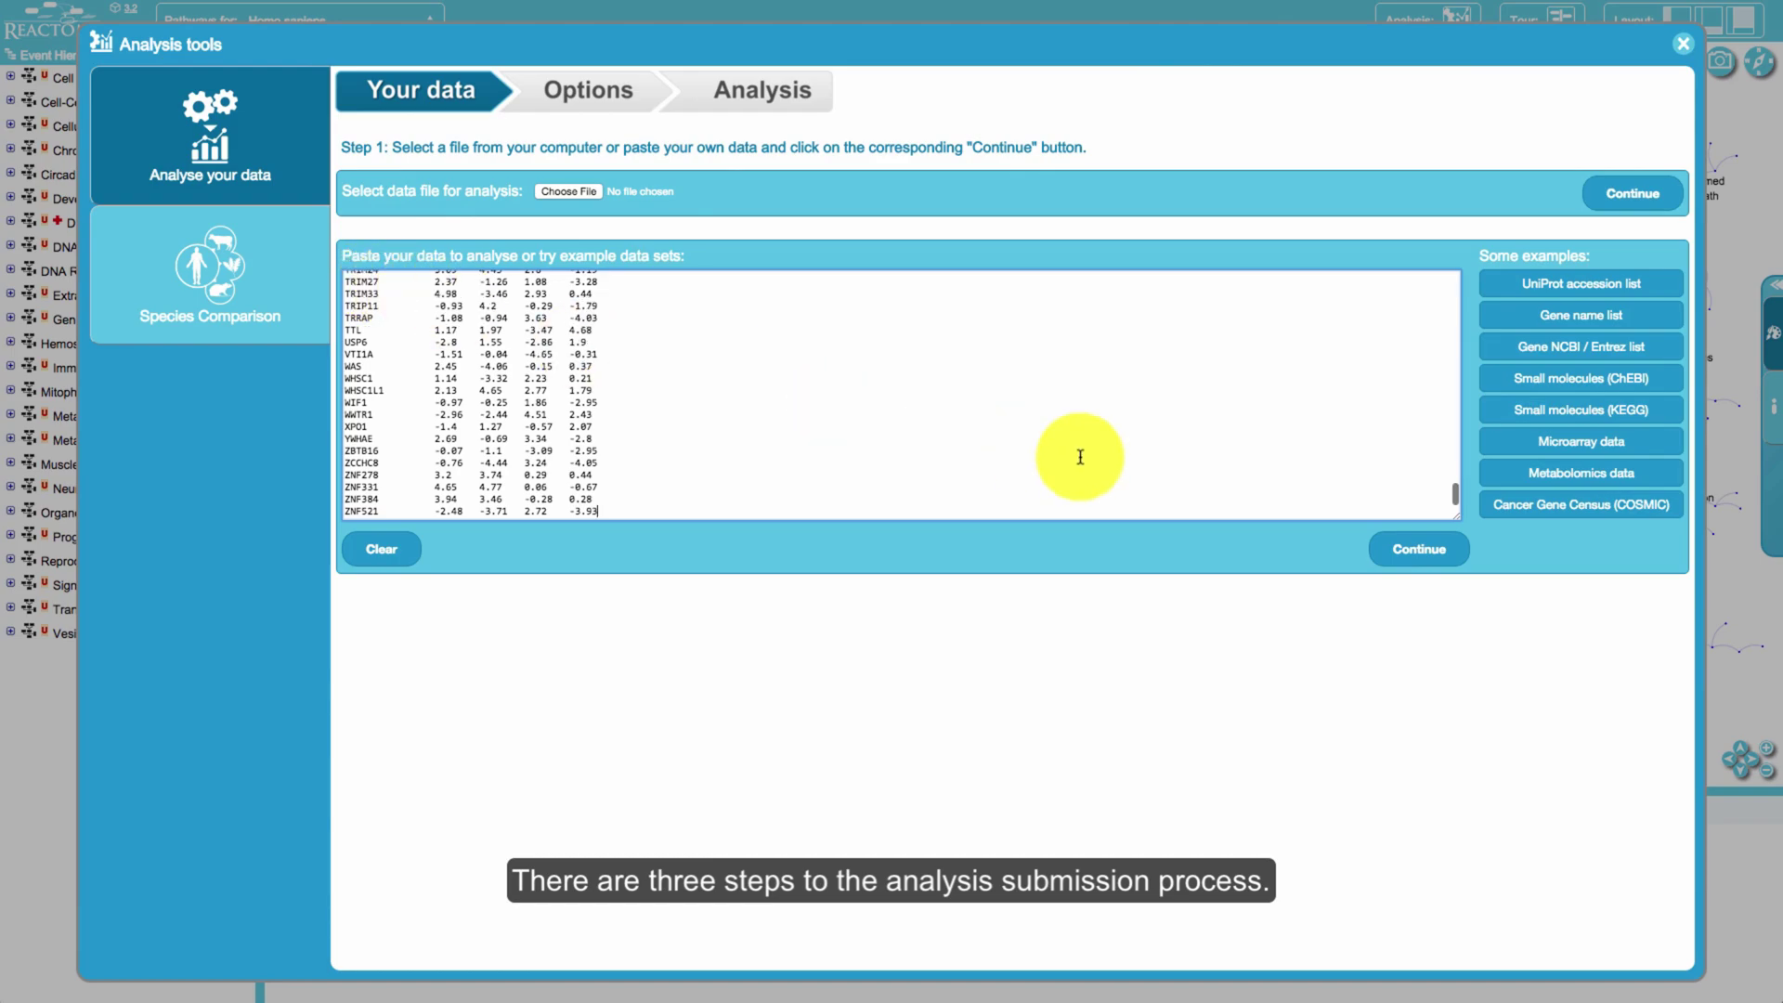
pyautogui.click(1418, 547)
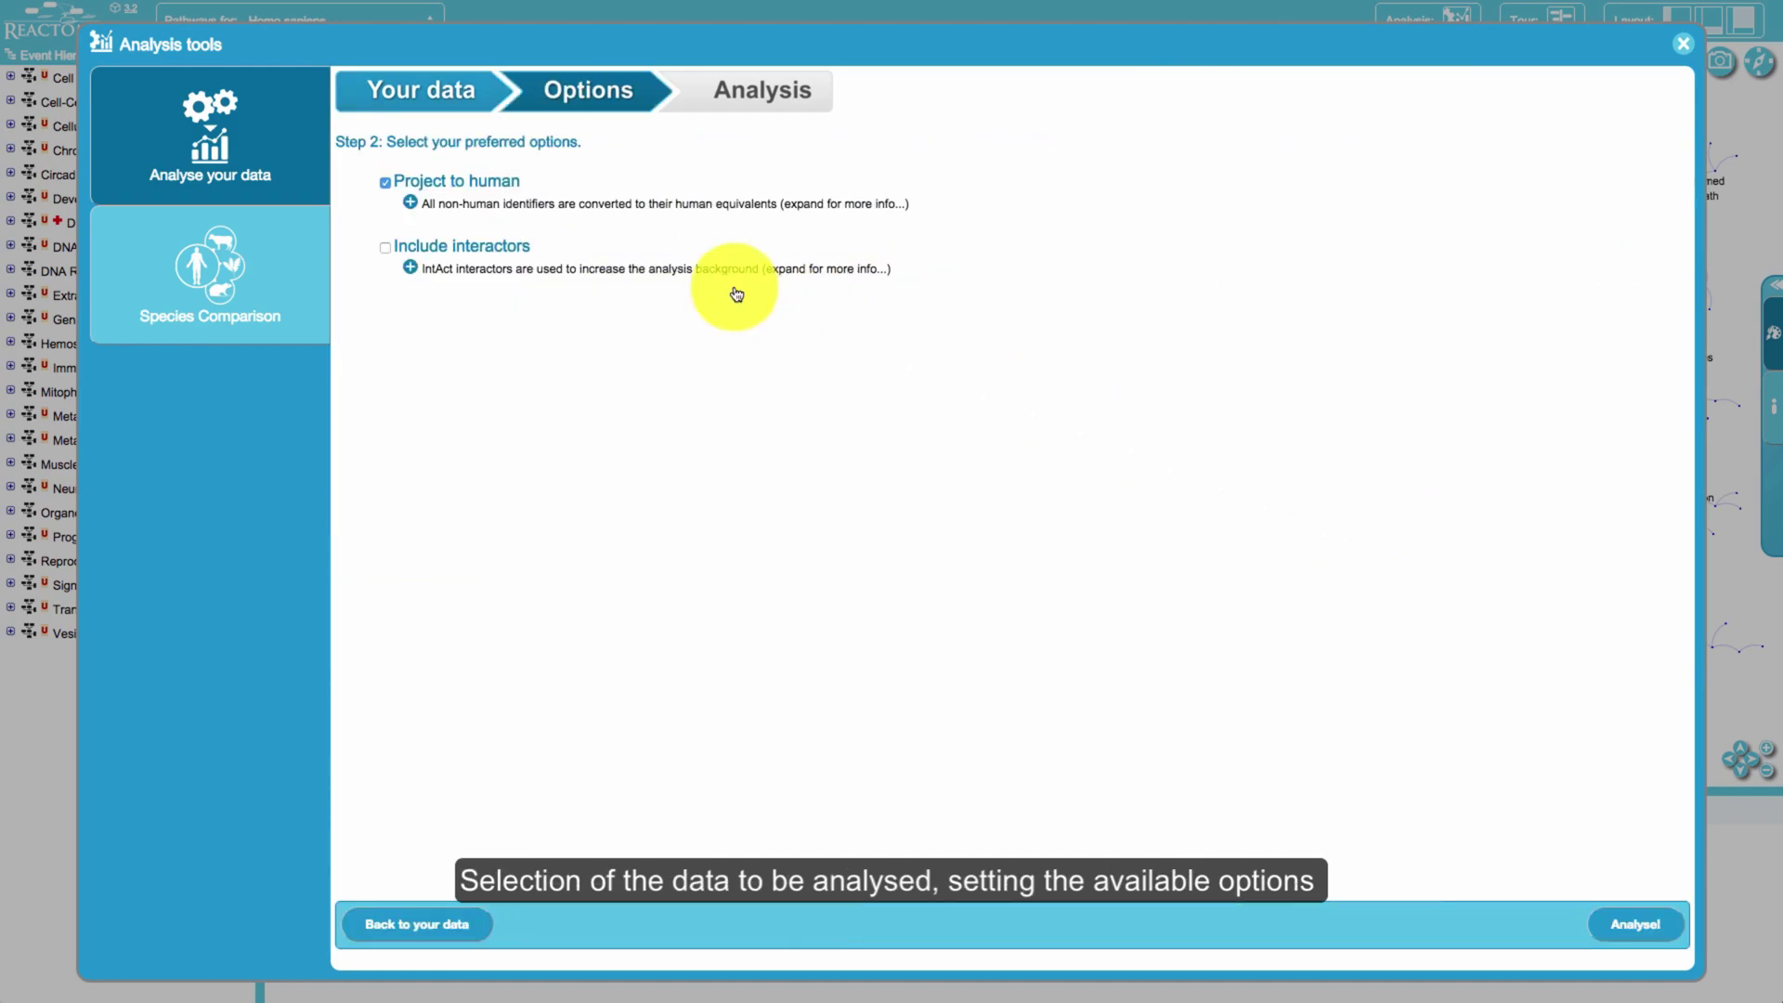
# Read the Project to human and Include interactors explanations, then run the analysis.
pyautogui.click(410, 203)
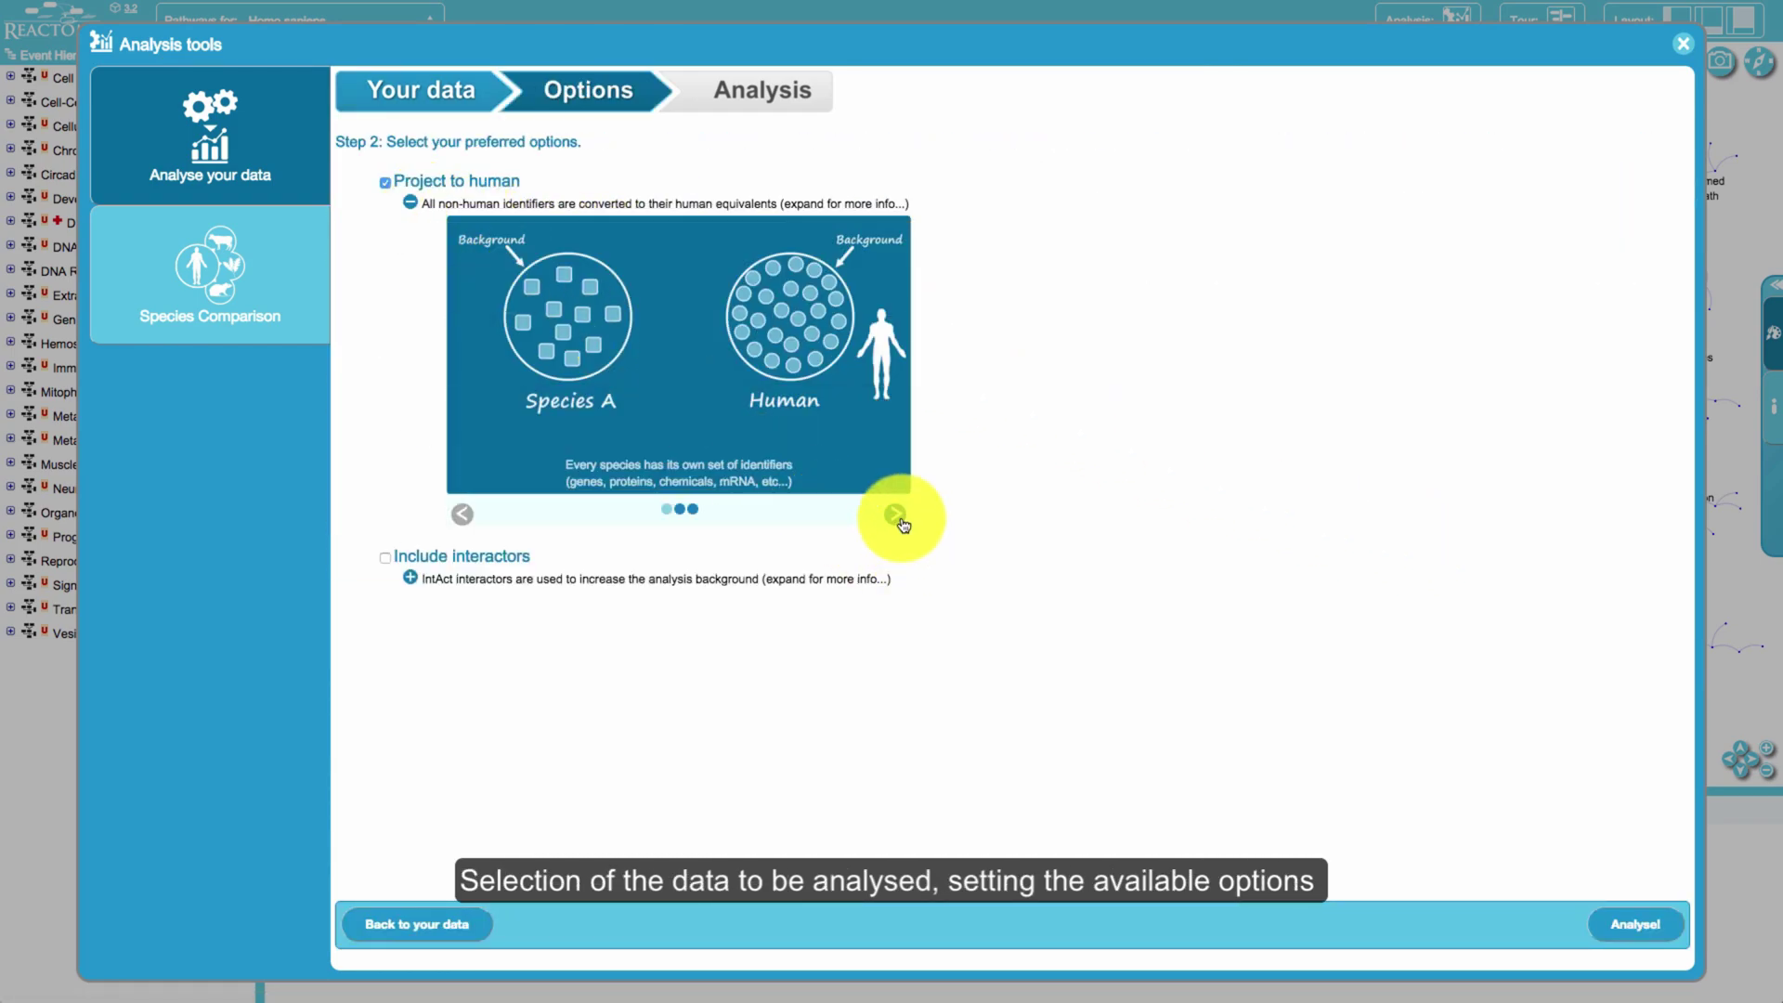
pyautogui.click(897, 517)
pyautogui.click(897, 517)
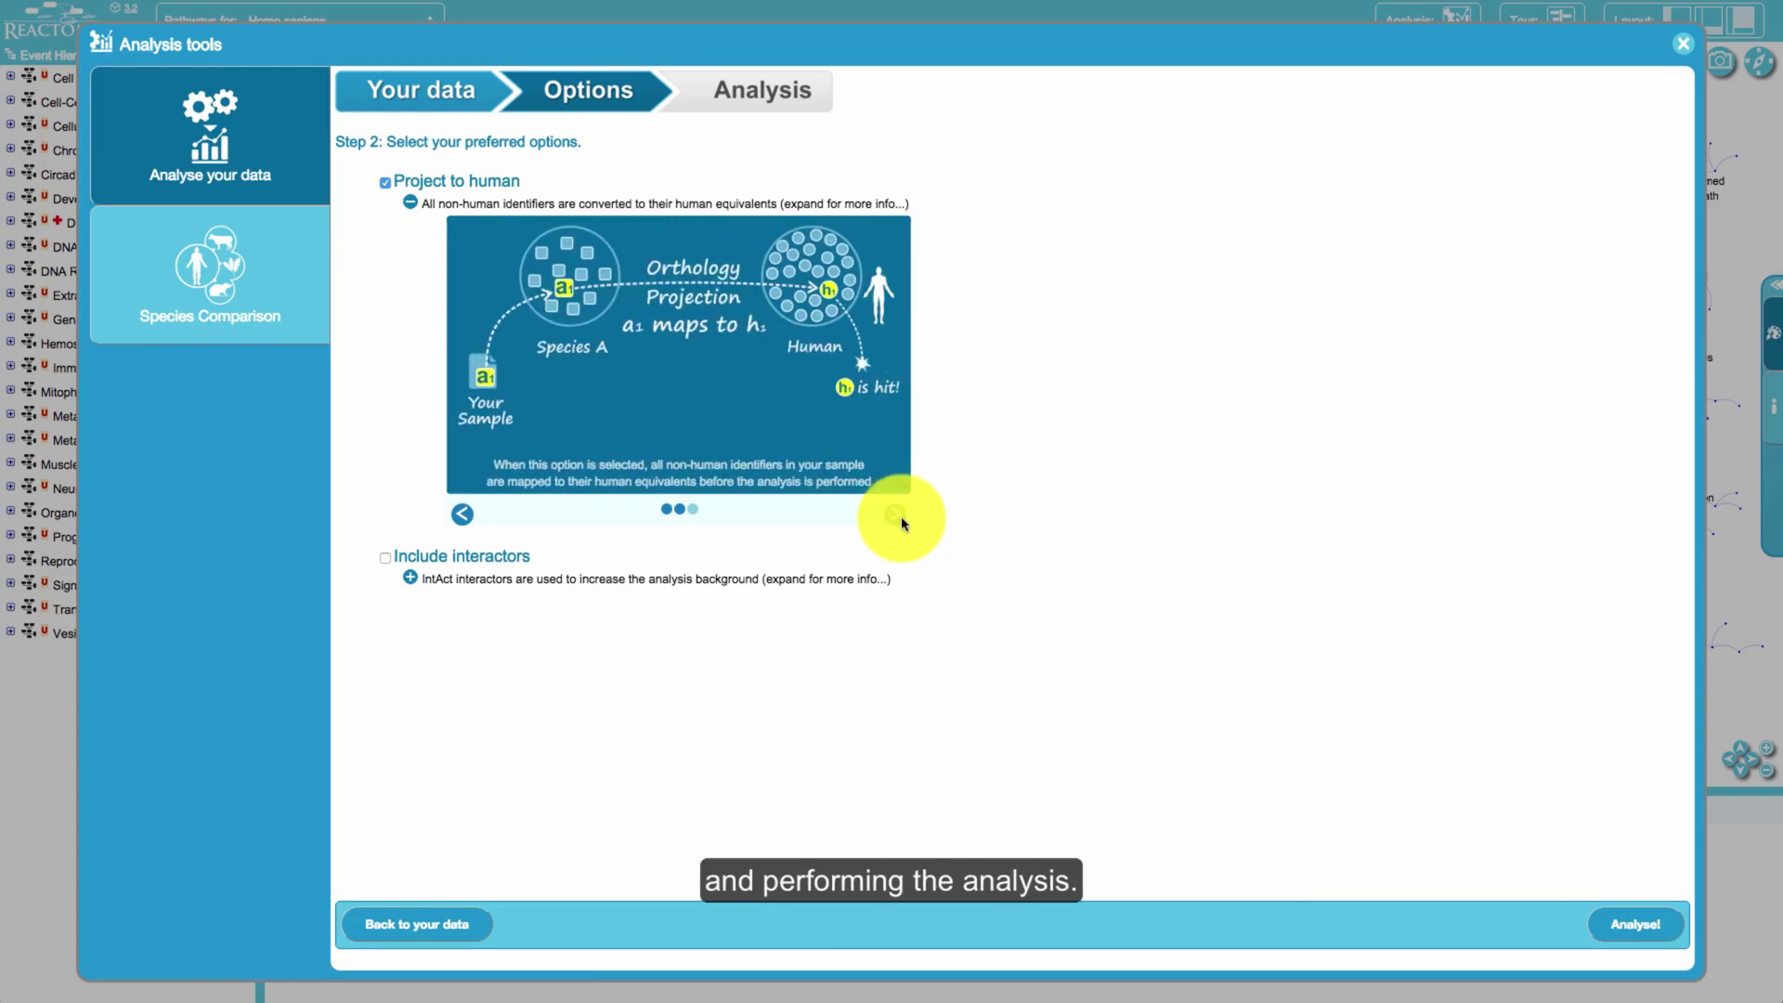
pyautogui.click(411, 204)
pyautogui.click(411, 269)
pyautogui.click(898, 580)
pyautogui.click(898, 580)
pyautogui.click(898, 579)
pyautogui.click(898, 580)
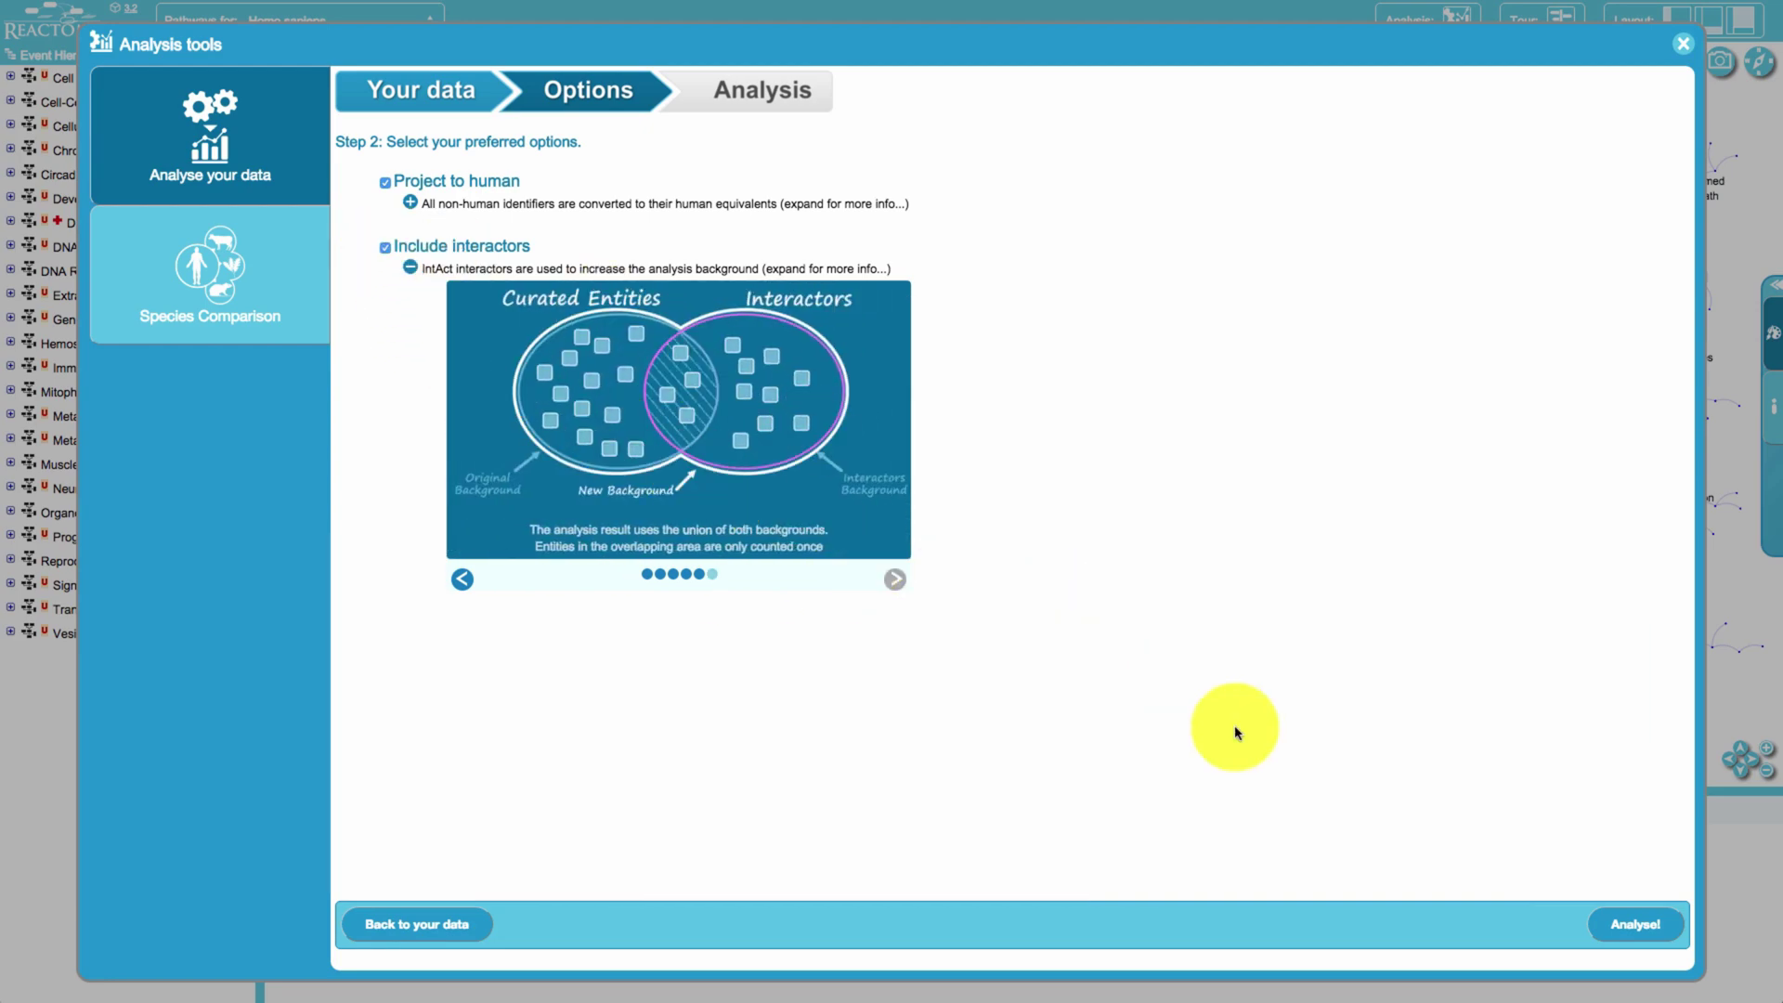
pyautogui.click(1615, 926)
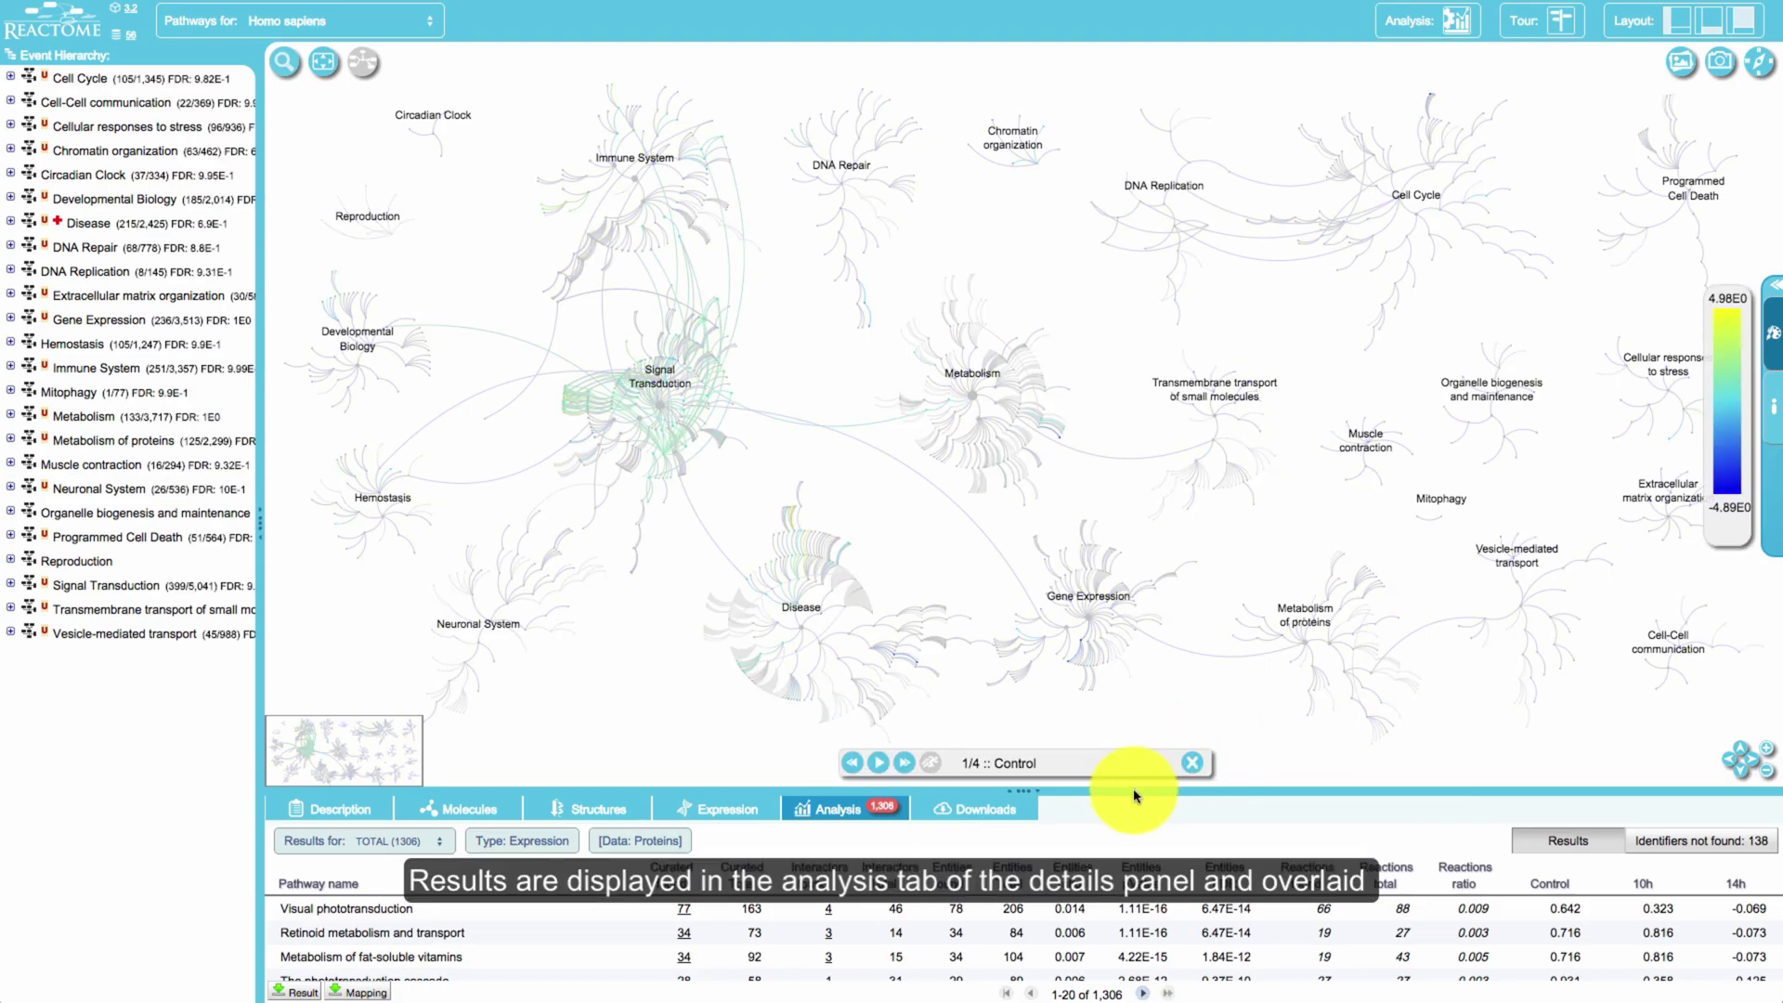
# Focus on Visual phototransduction, step samples between 10h and Control, then open its diagram.
pyautogui.scroll(-5, 649, 925)
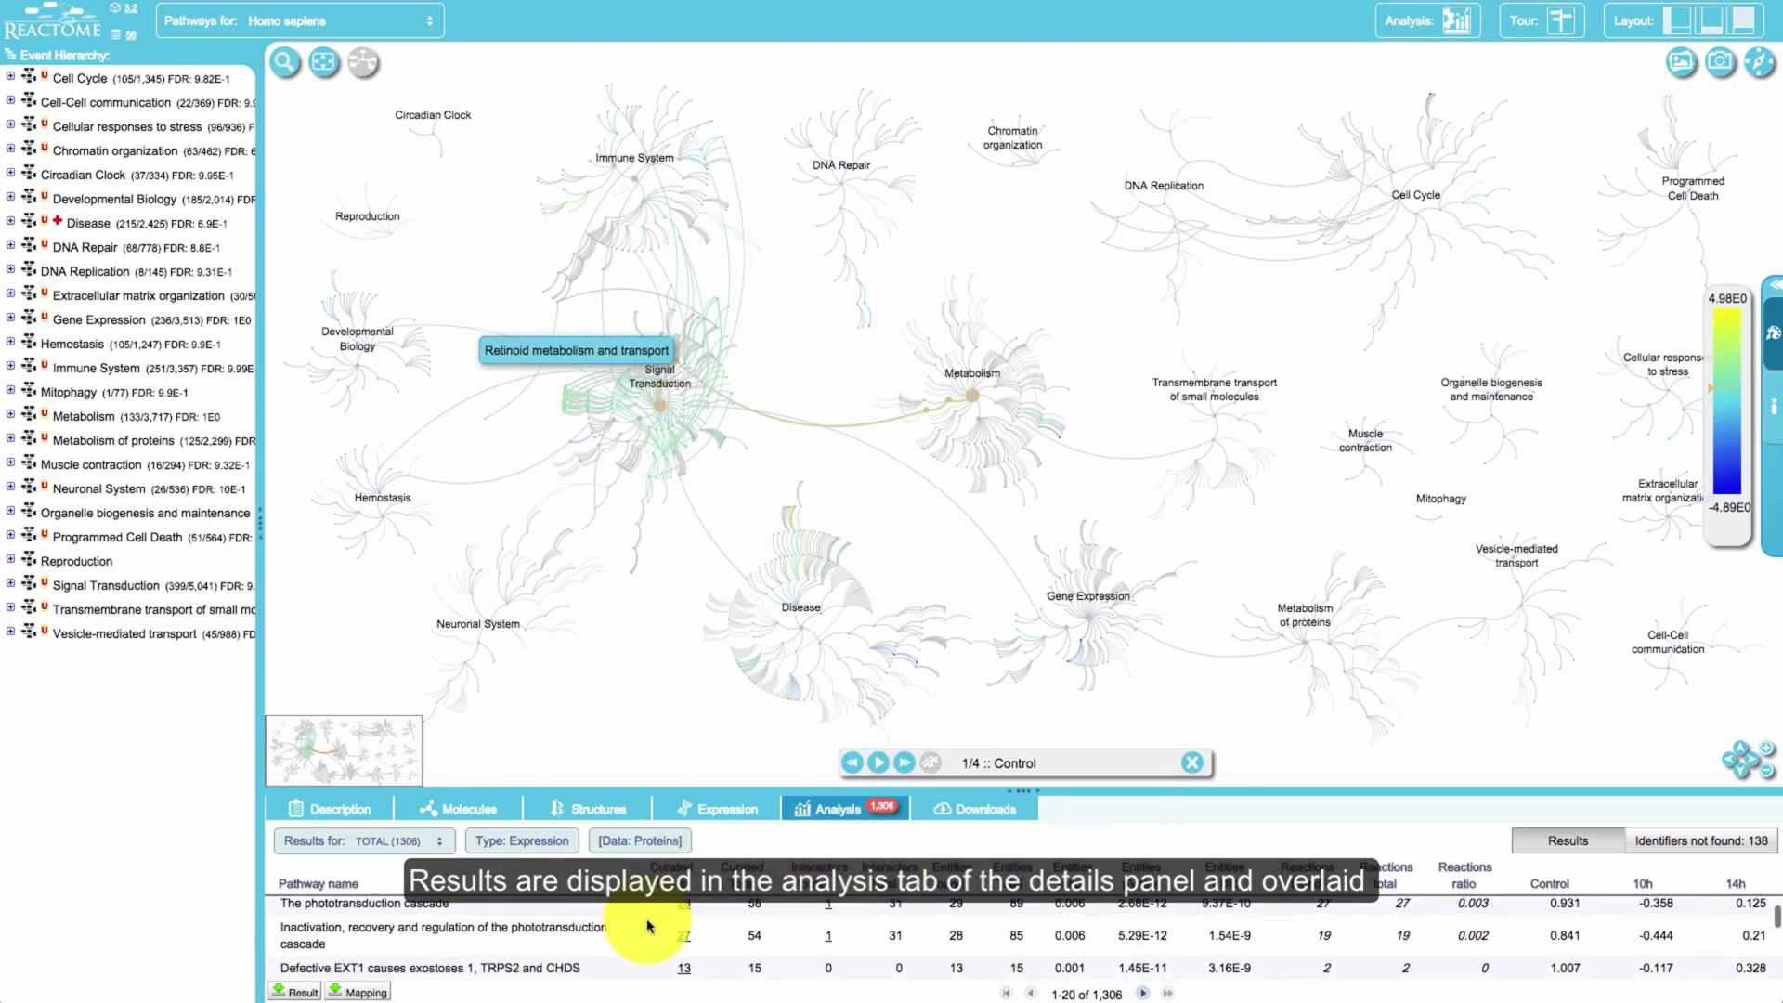
pyautogui.scroll(5, 649, 925)
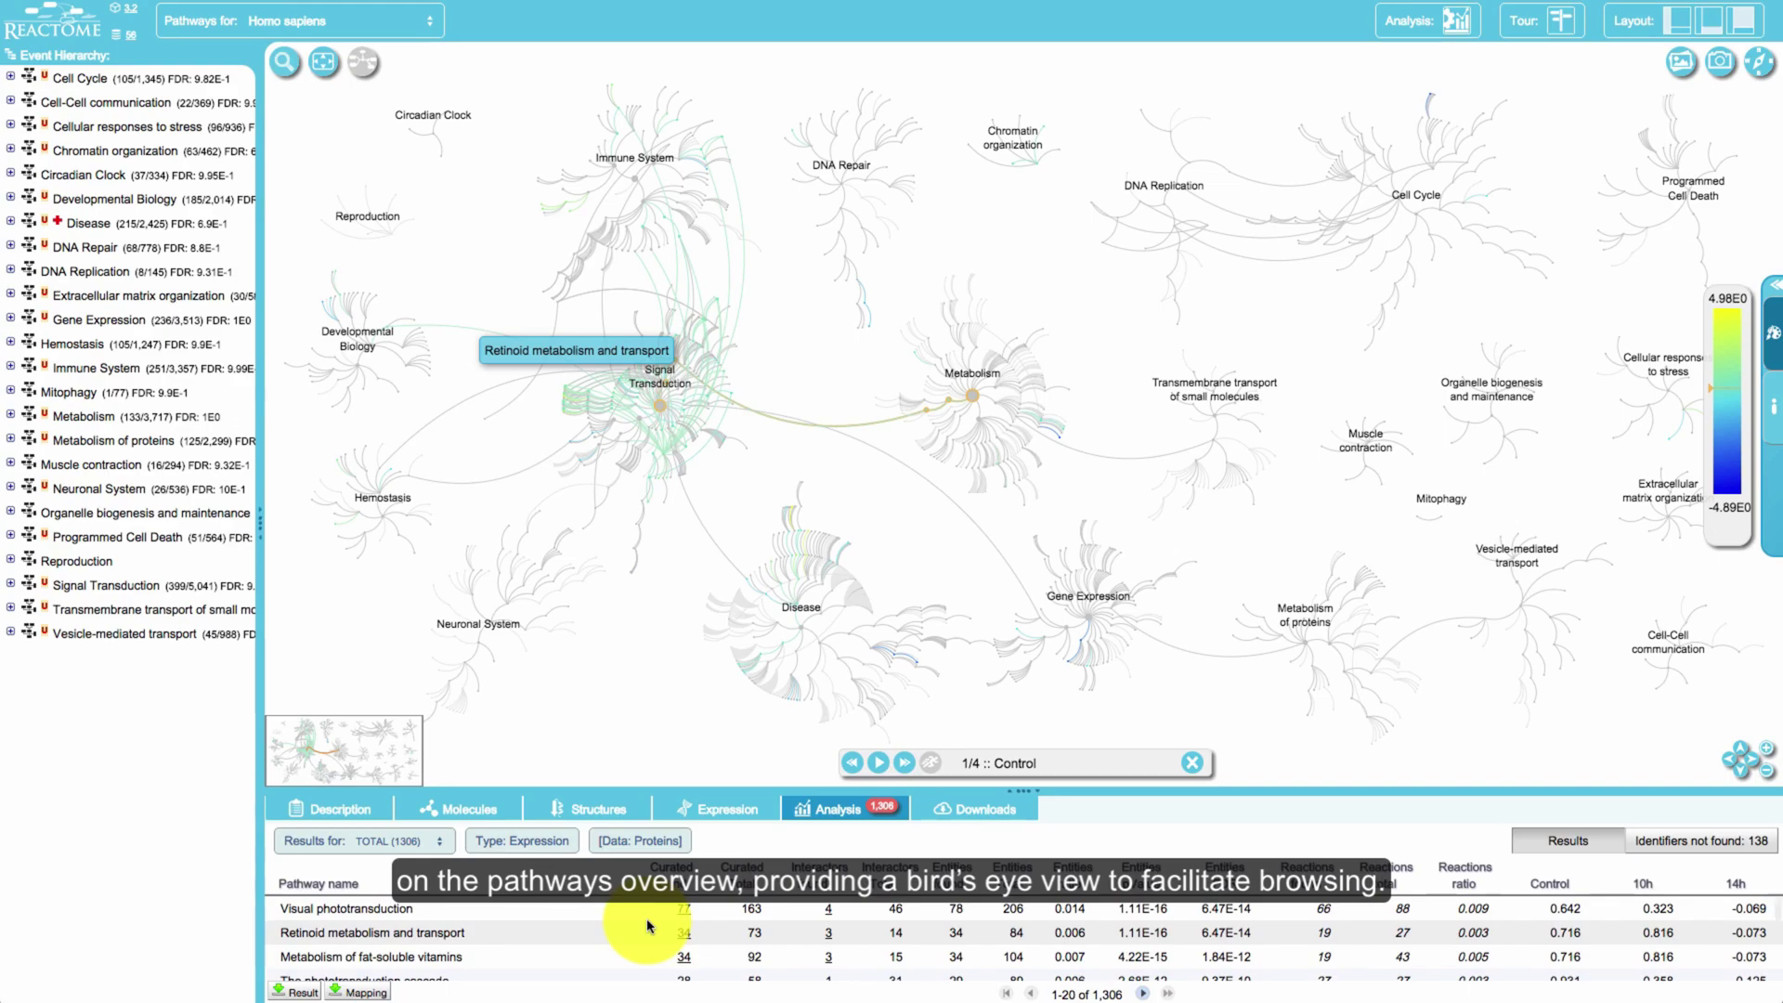
pyautogui.click(373, 913)
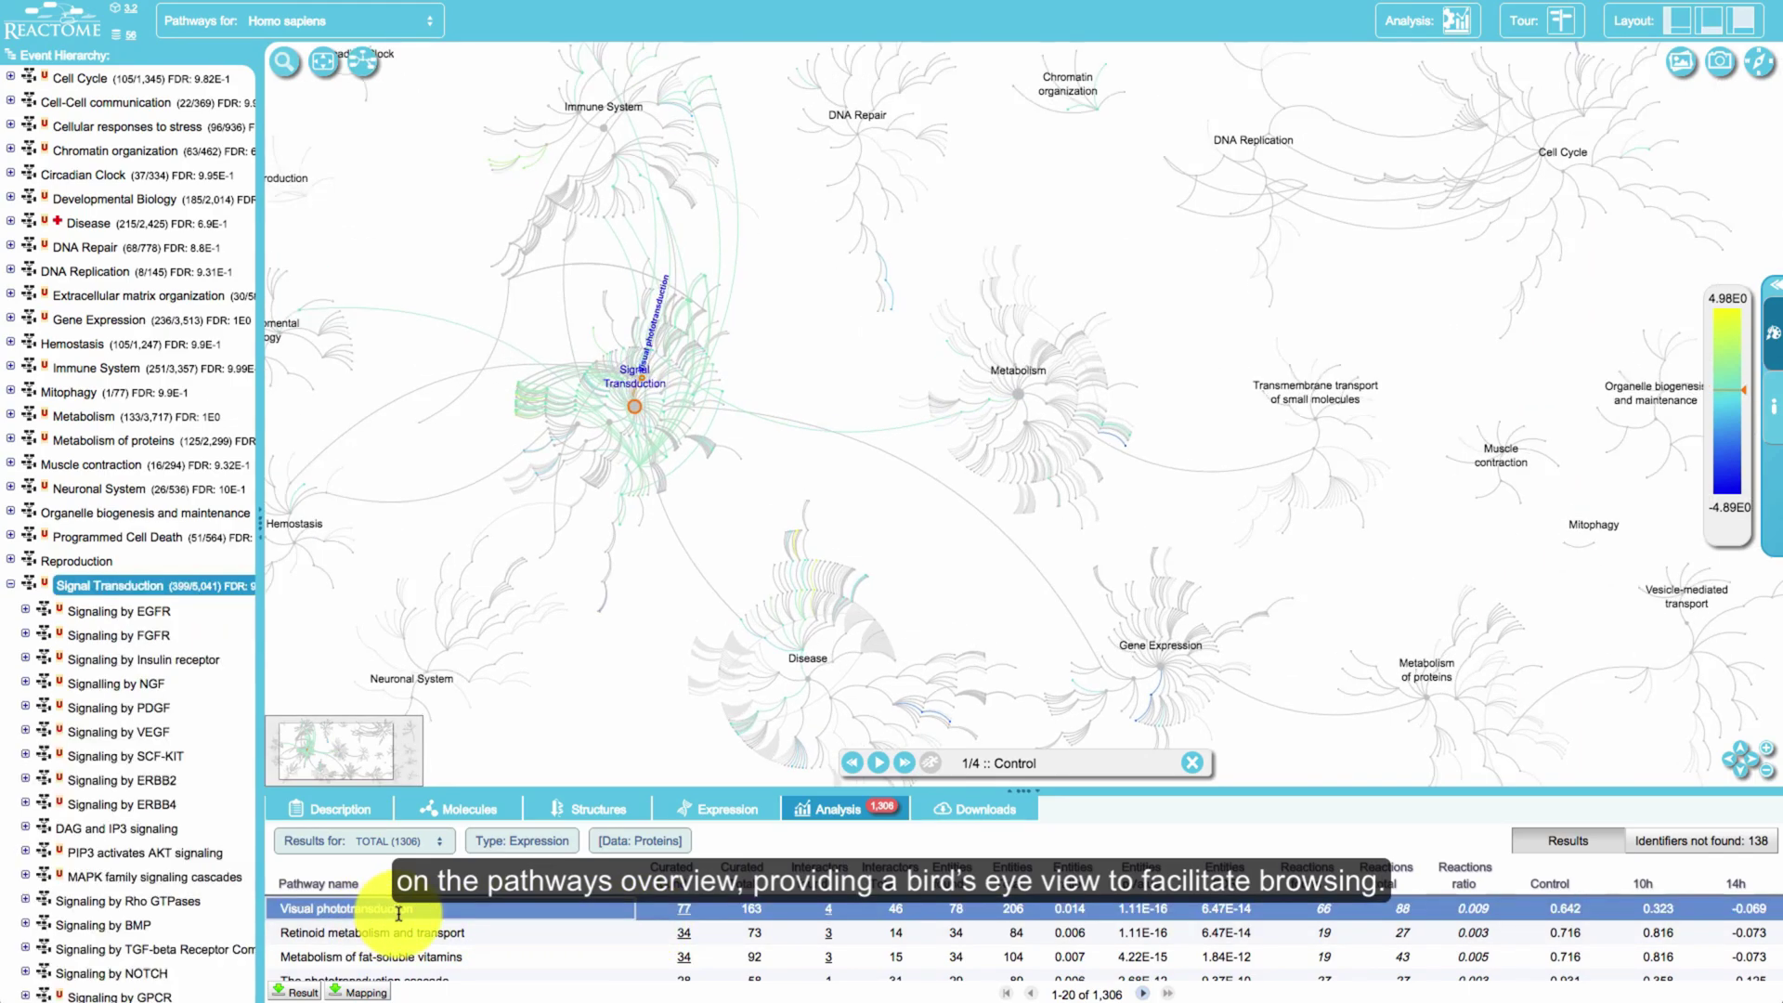
pyautogui.click(901, 764)
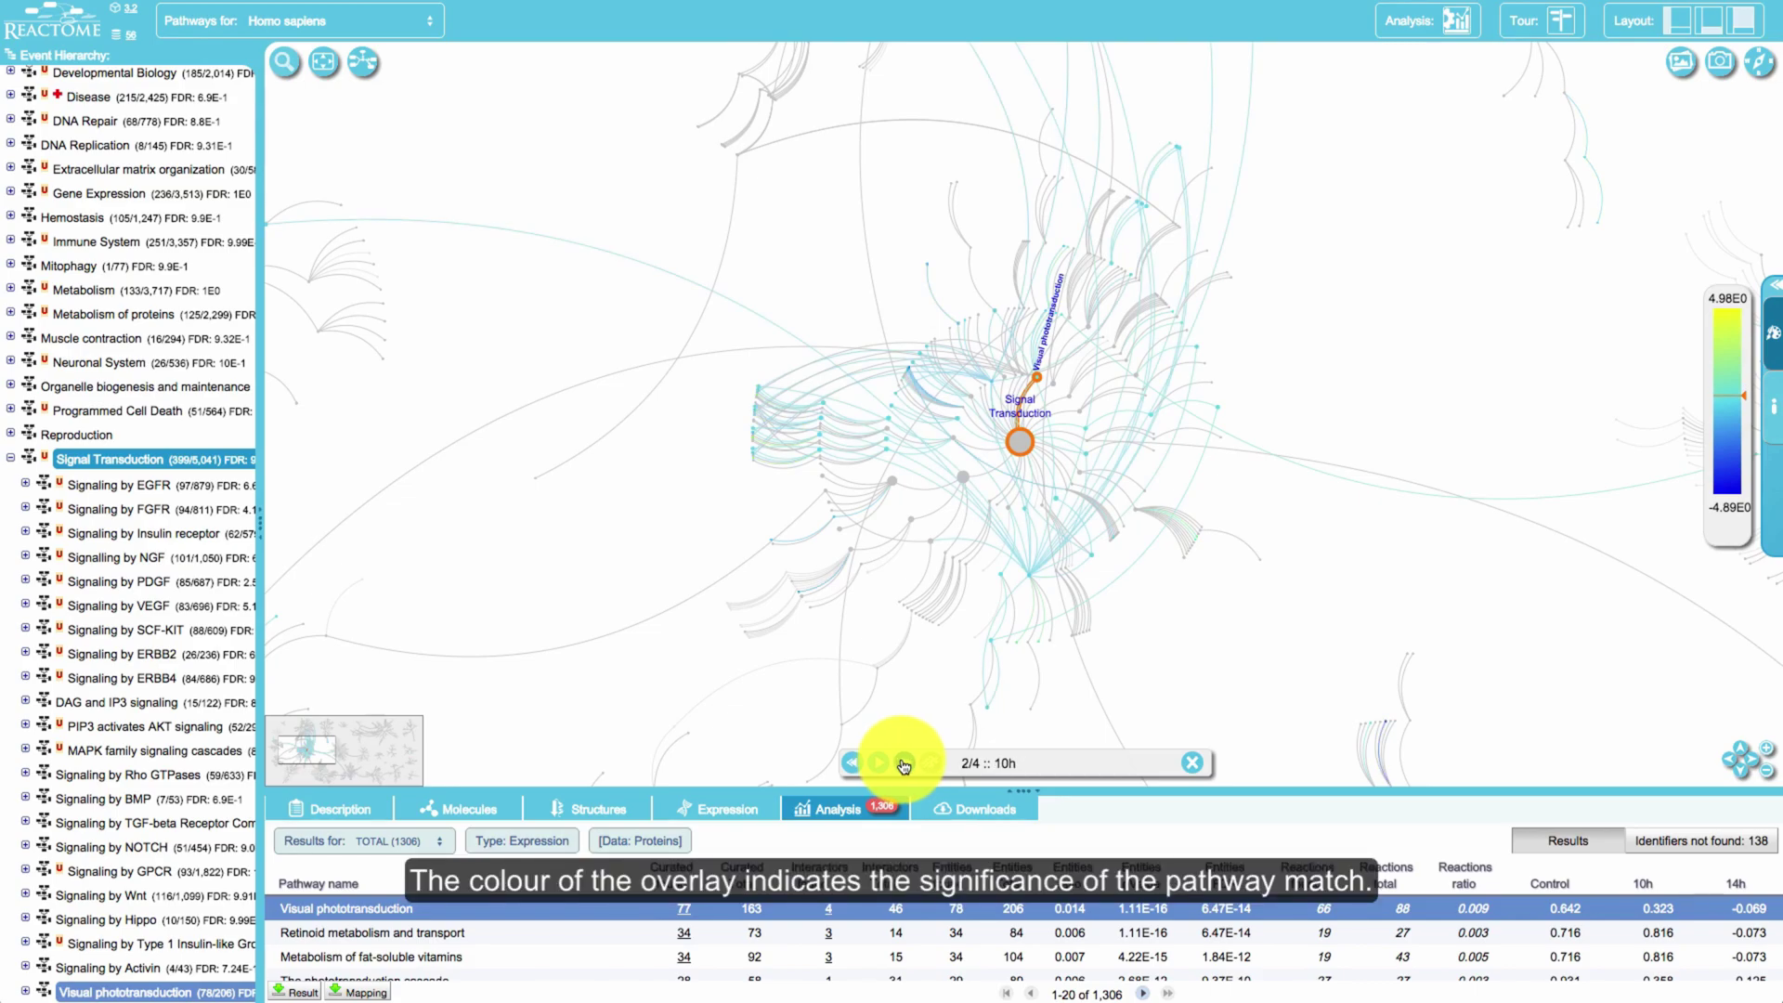
pyautogui.click(851, 764)
pyautogui.click(851, 763)
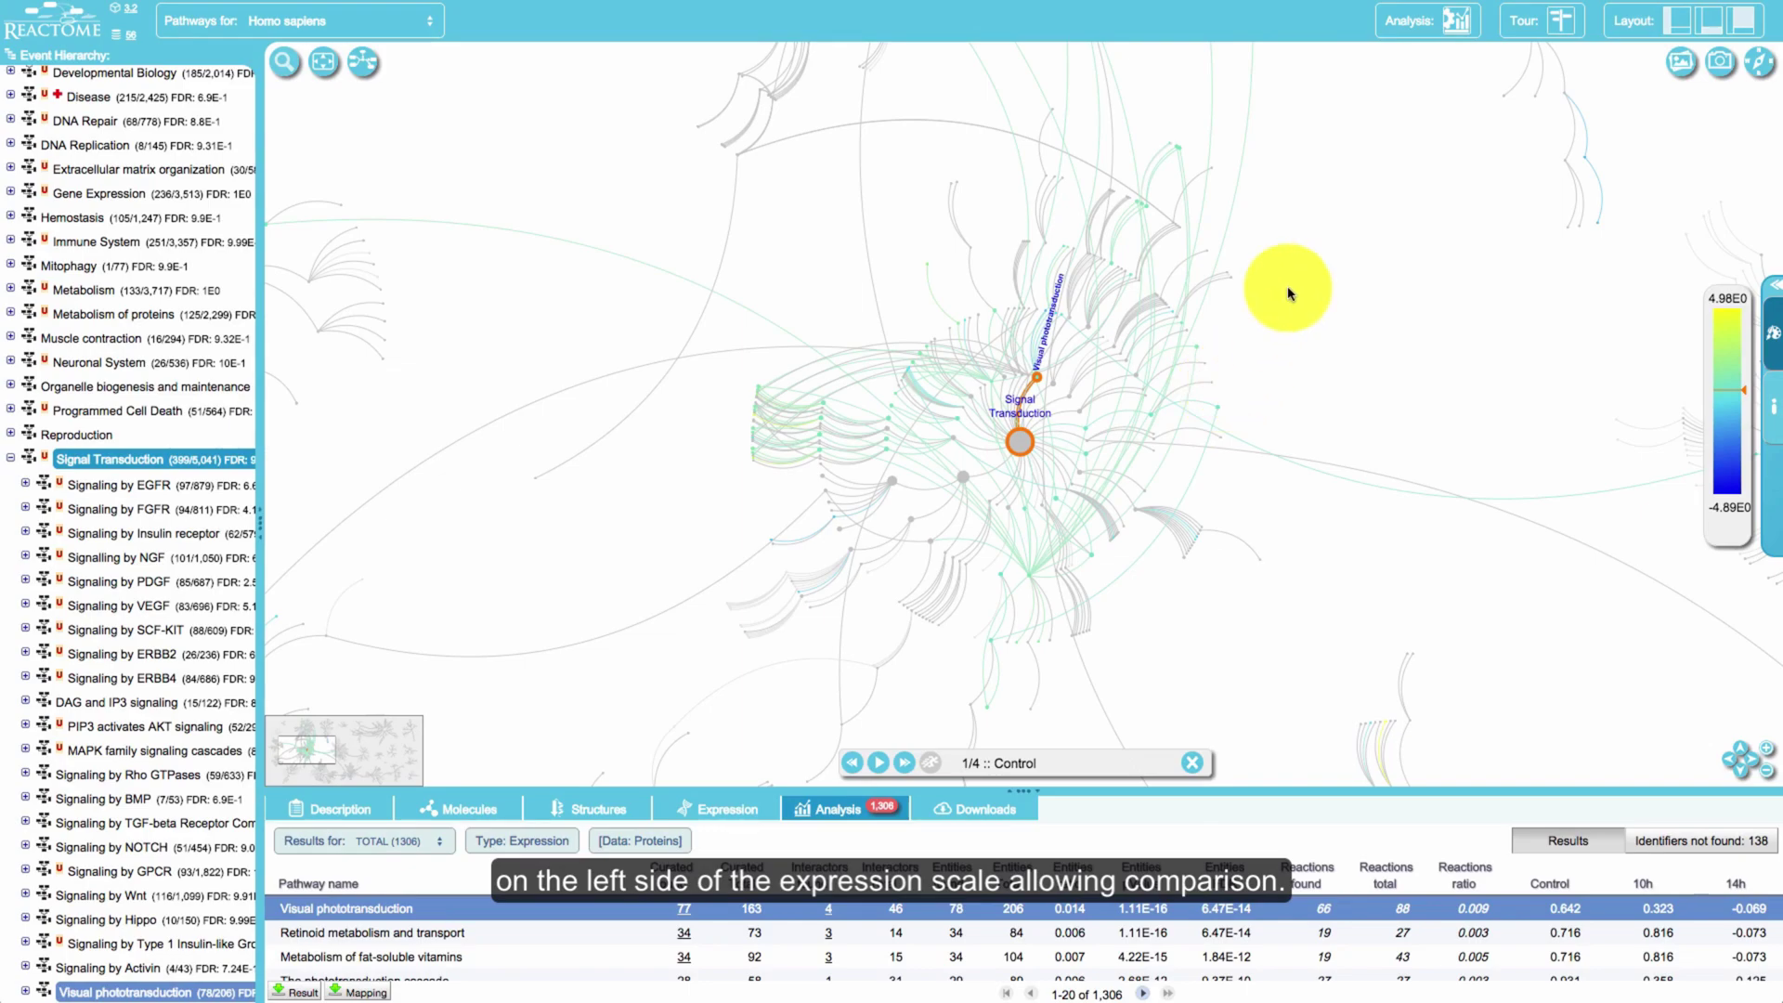
pyautogui.click(363, 61)
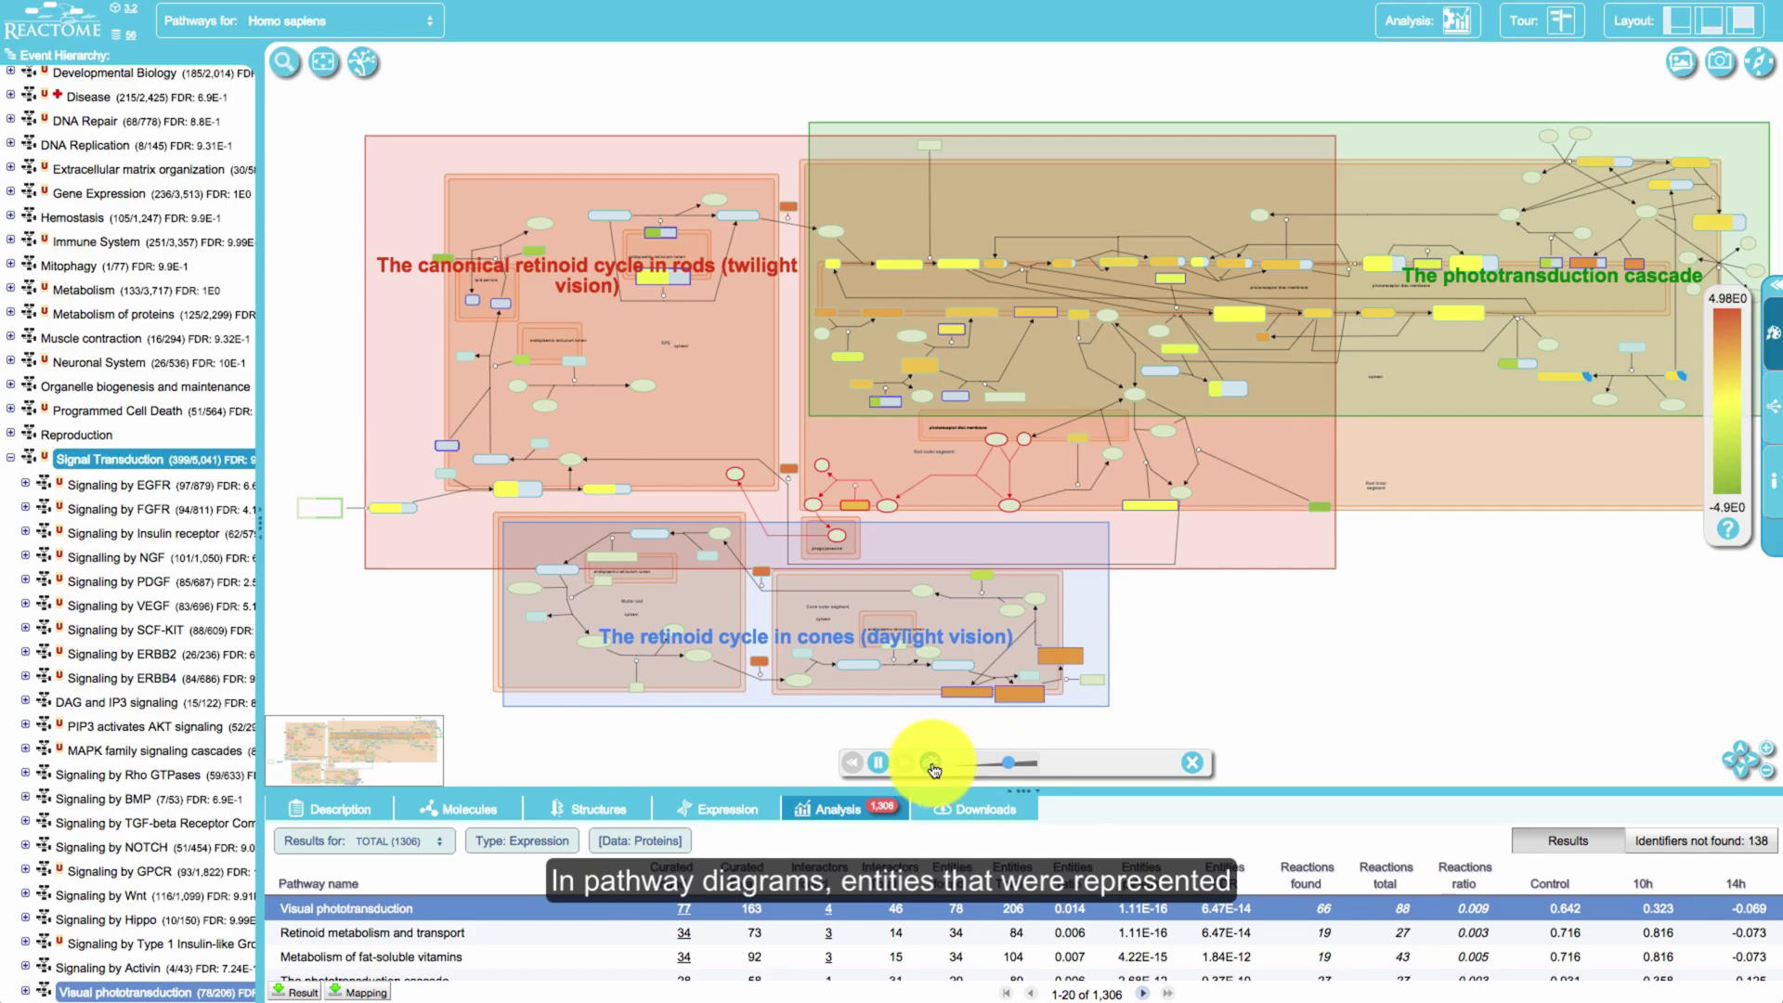
# Zoom into the phototransduction cascade's coloured complexes and open the diagram search box.
pyautogui.scroll(5, 1449, 293)
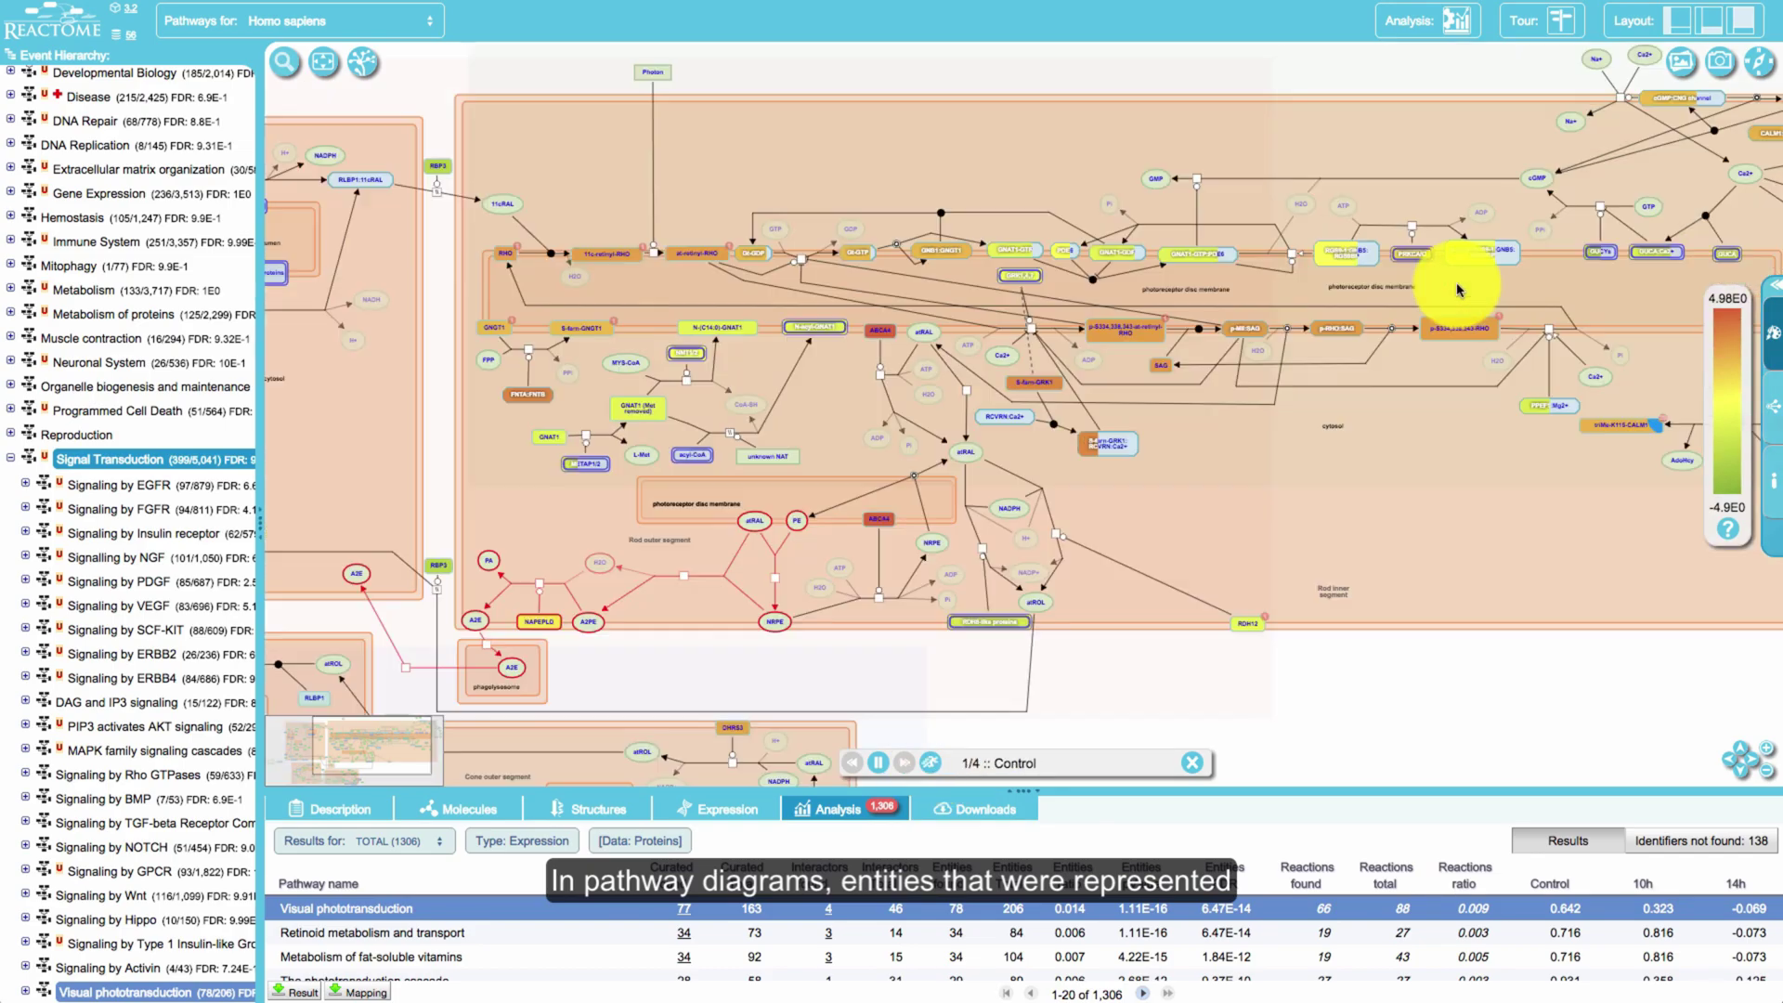
pyautogui.scroll(3, 1482, 265)
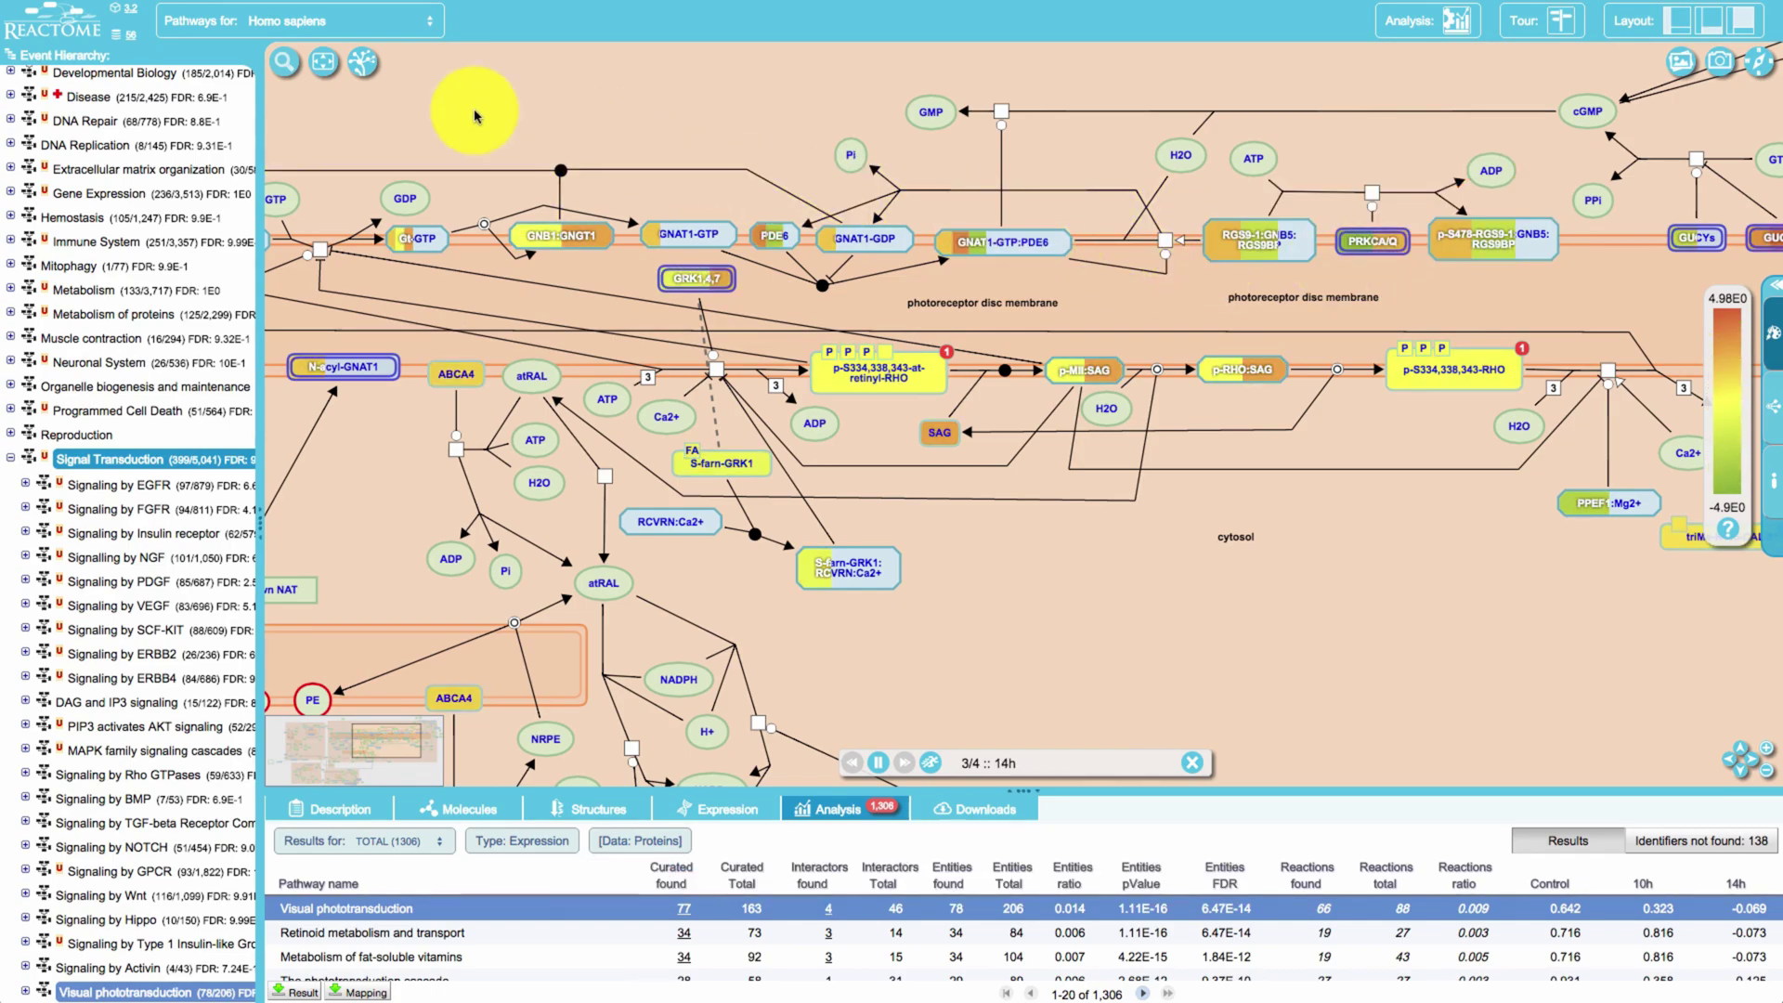
pyautogui.click(288, 67)
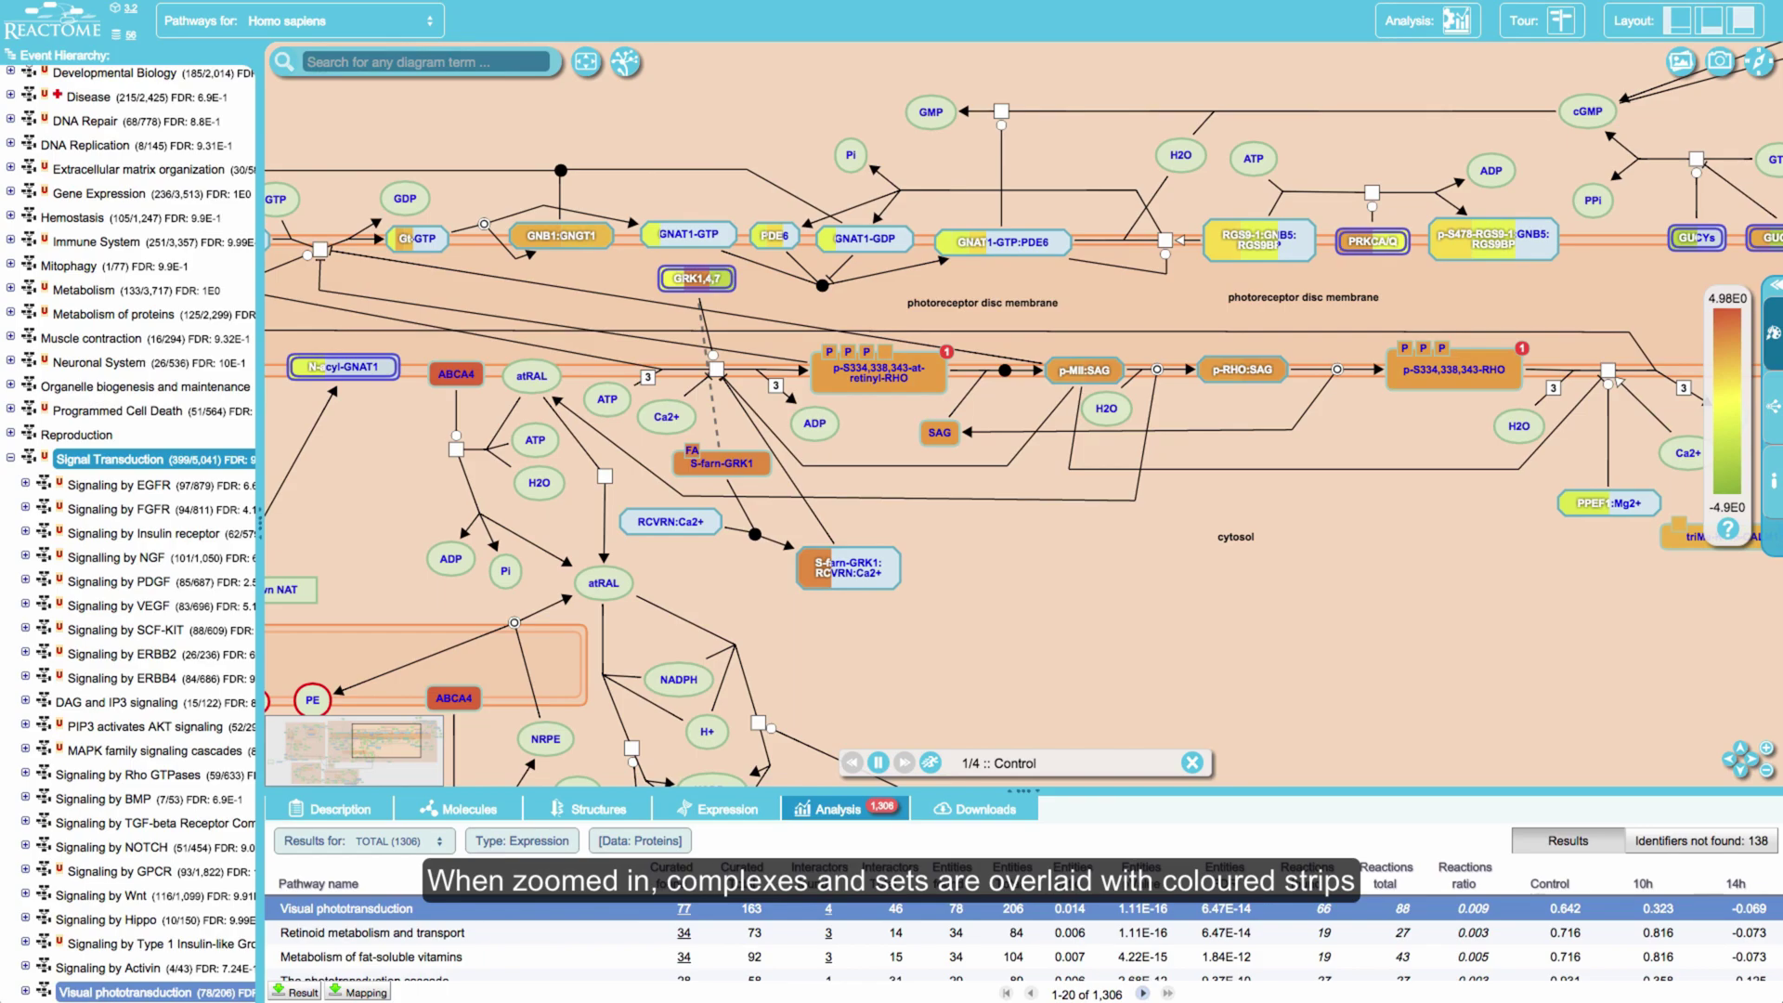
# Search for EGFR, jump to CALM1 and reveal its interactors including KCNH1.
pyautogui.write('egfr')
pyautogui.click(340, 96)
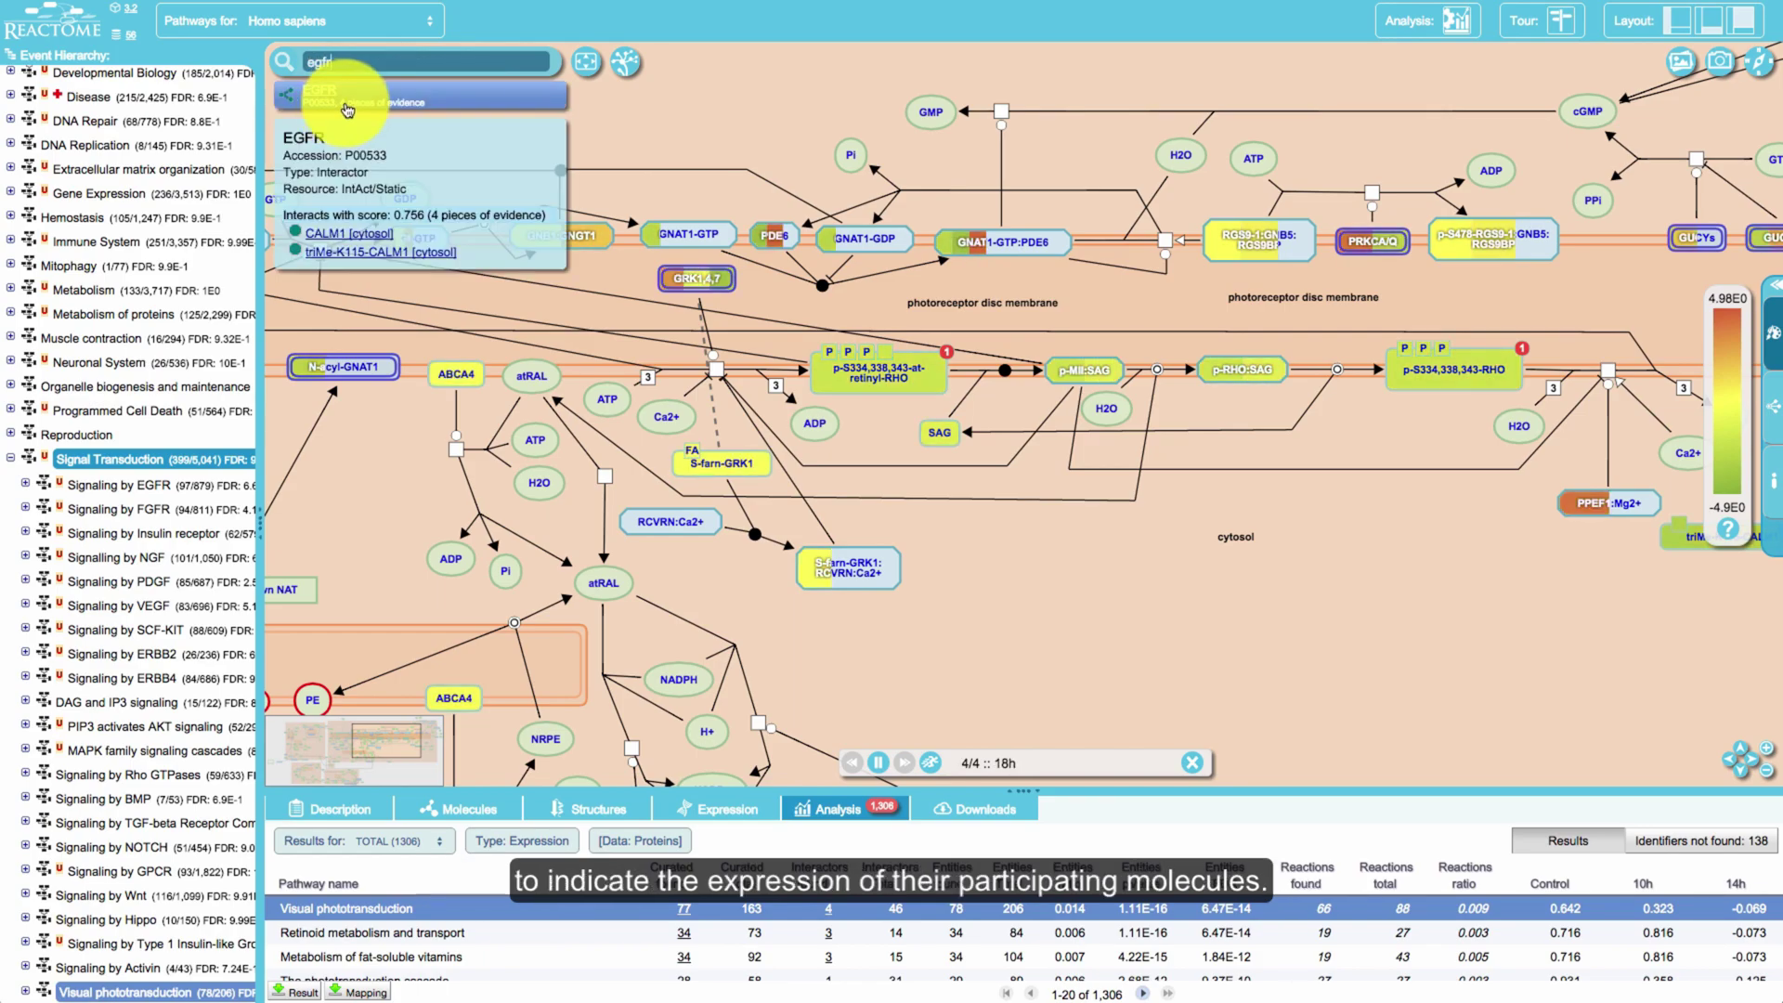
pyautogui.click(350, 234)
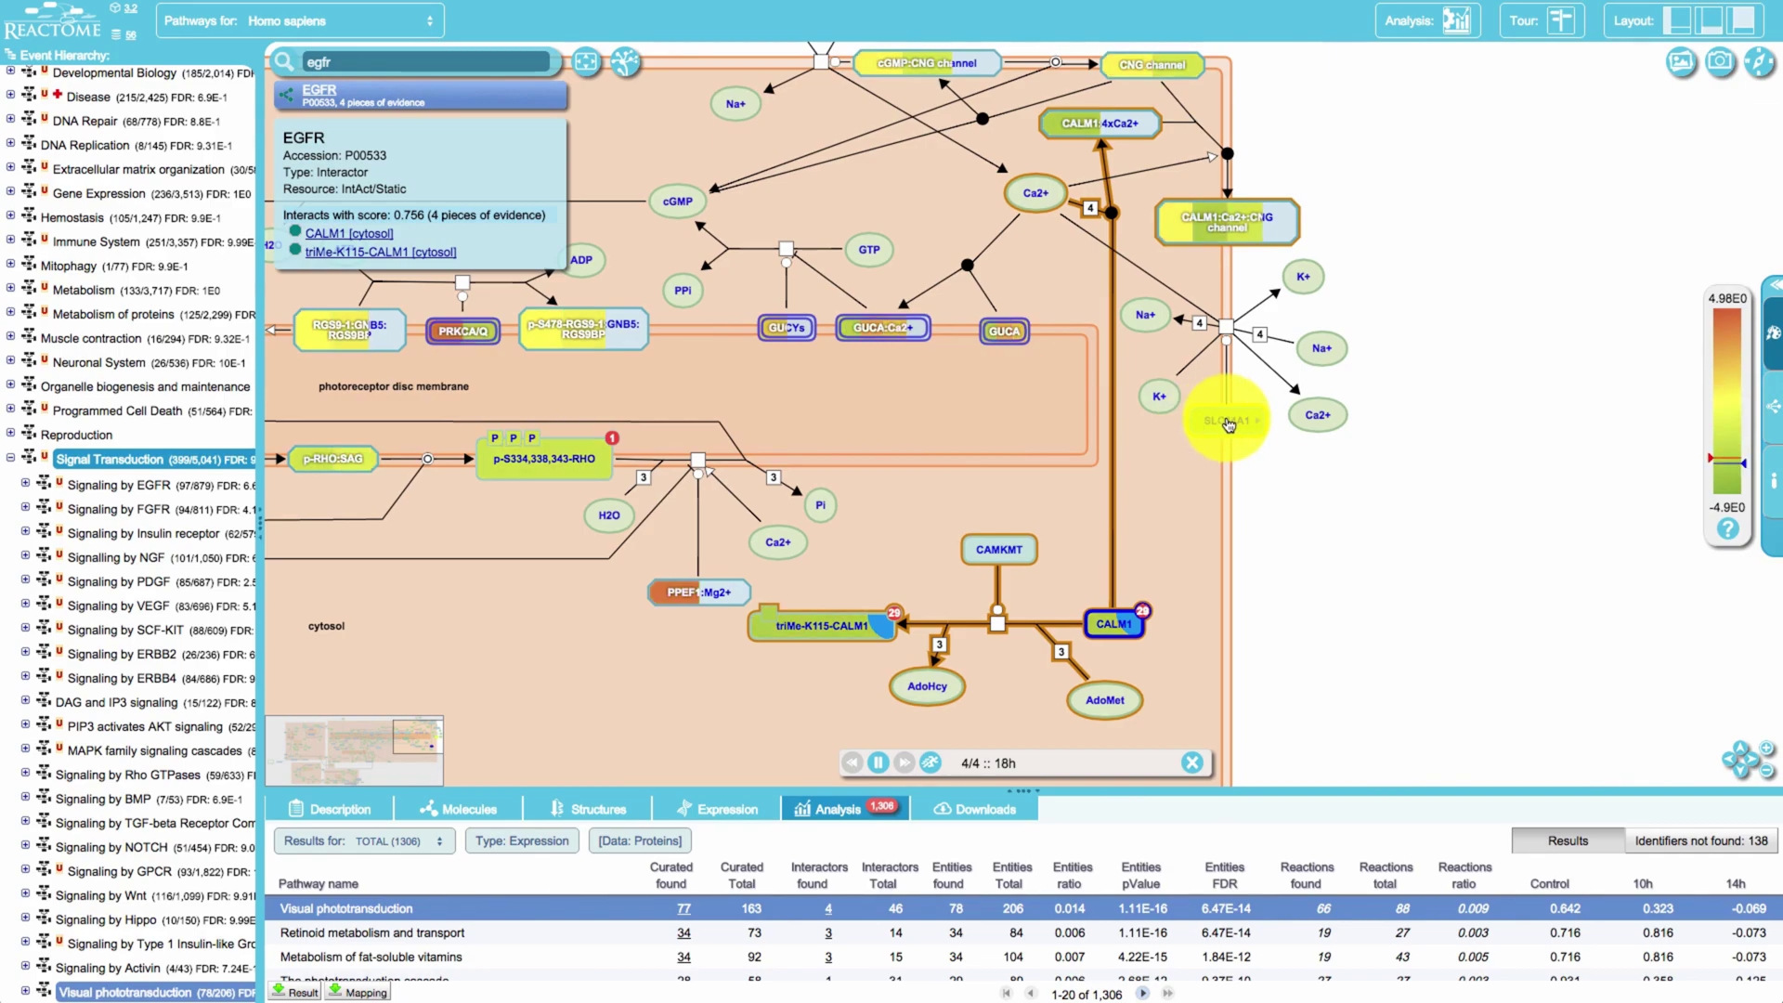
pyautogui.click(1145, 612)
pyautogui.moveTo(1150, 617); pyautogui.dragTo(1087, 393)
# Open CALM1's details card and list its interactors' expression values for each sample.
pyautogui.rightClick(1078, 392)
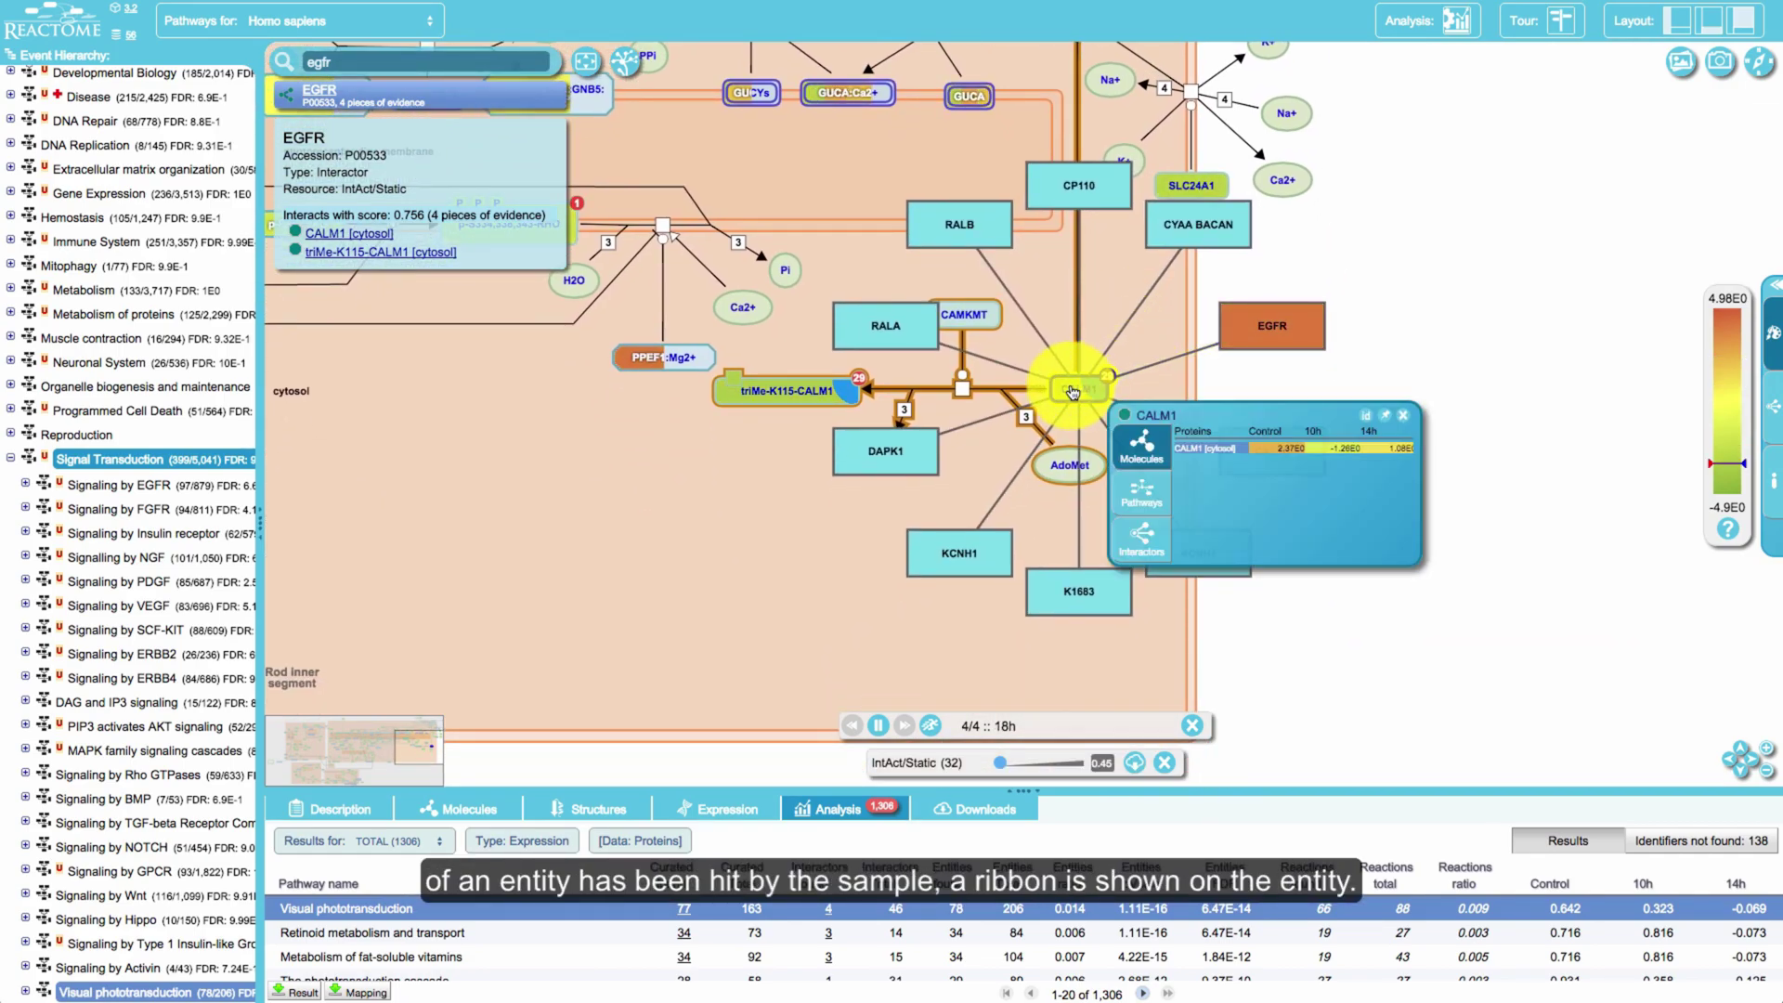
pyautogui.moveTo(1245, 412); pyautogui.dragTo(617, 427)
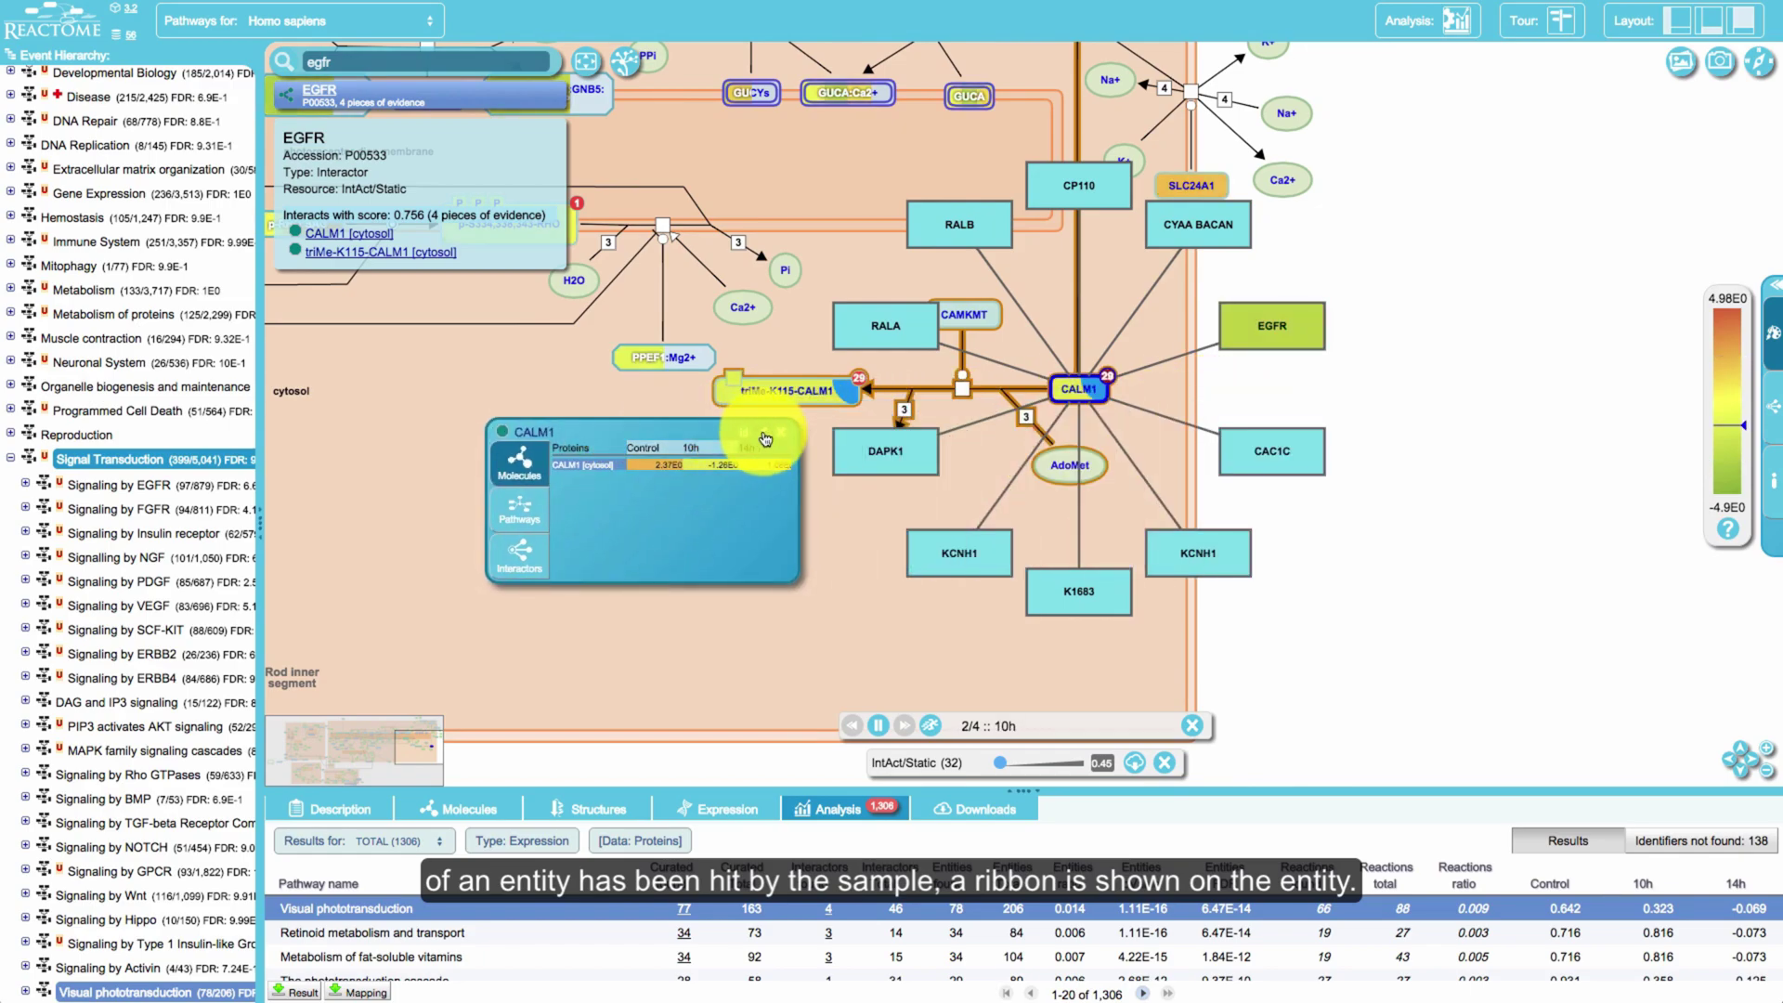
pyautogui.click(520, 569)
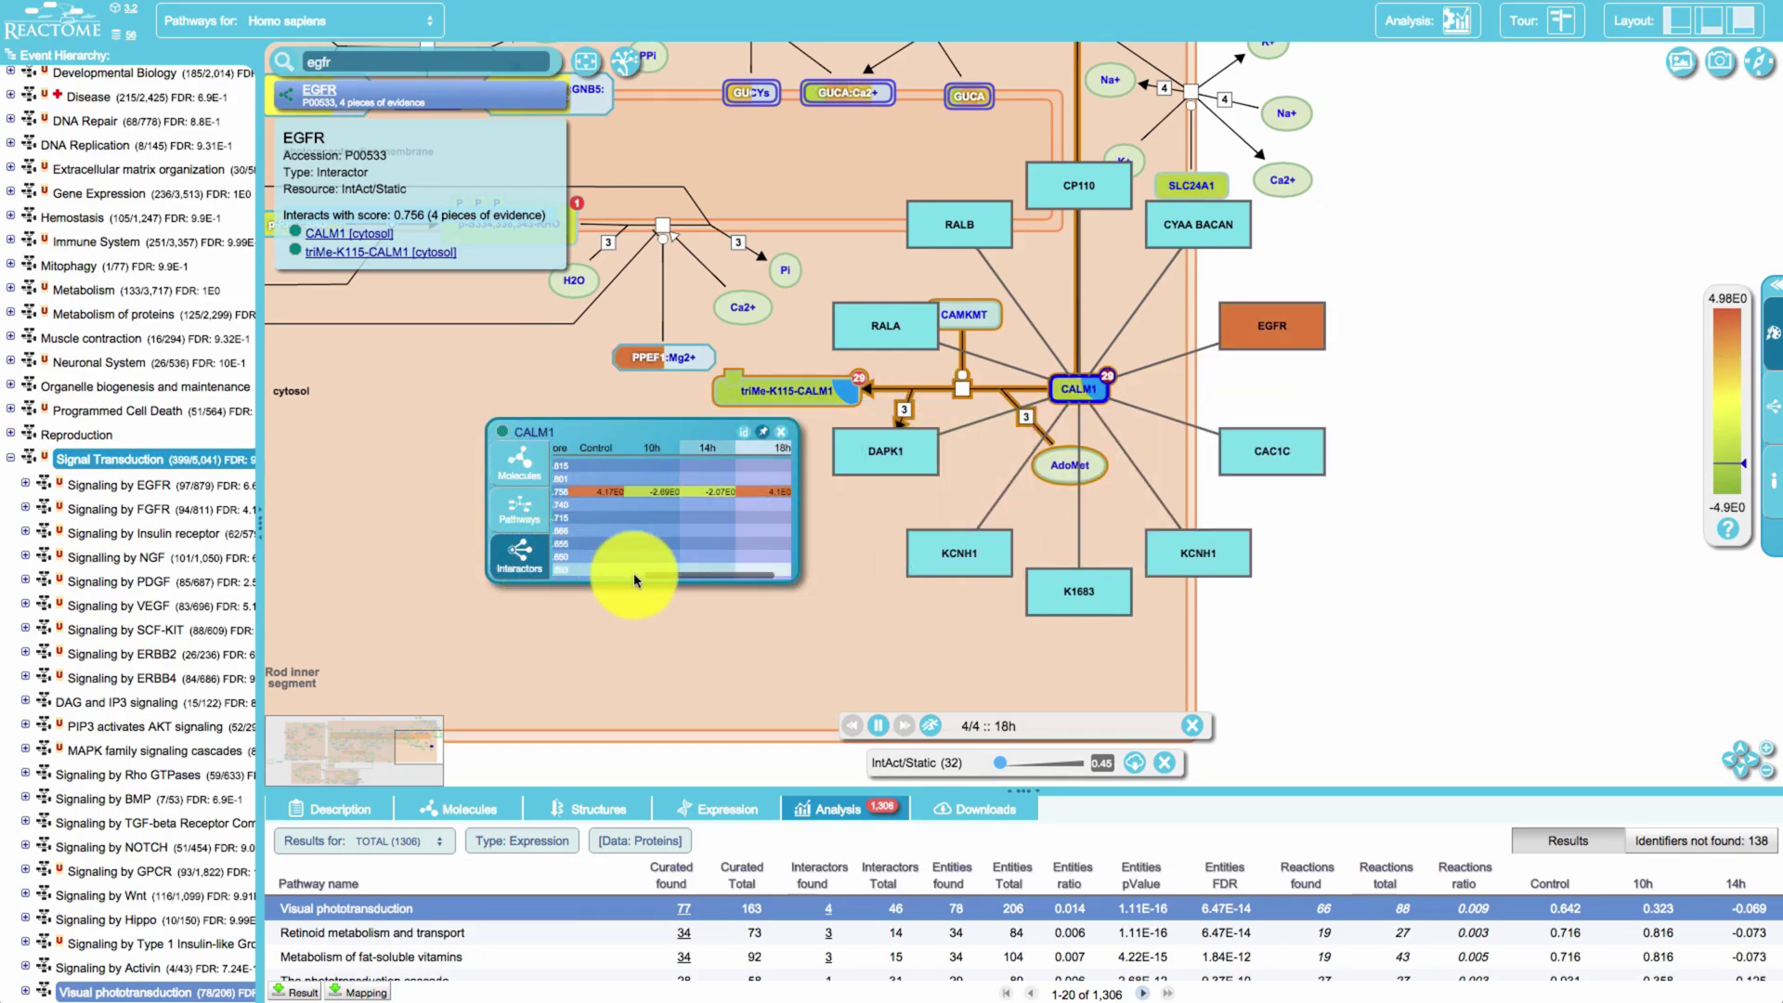
pyautogui.scroll(3, 1294, 342)
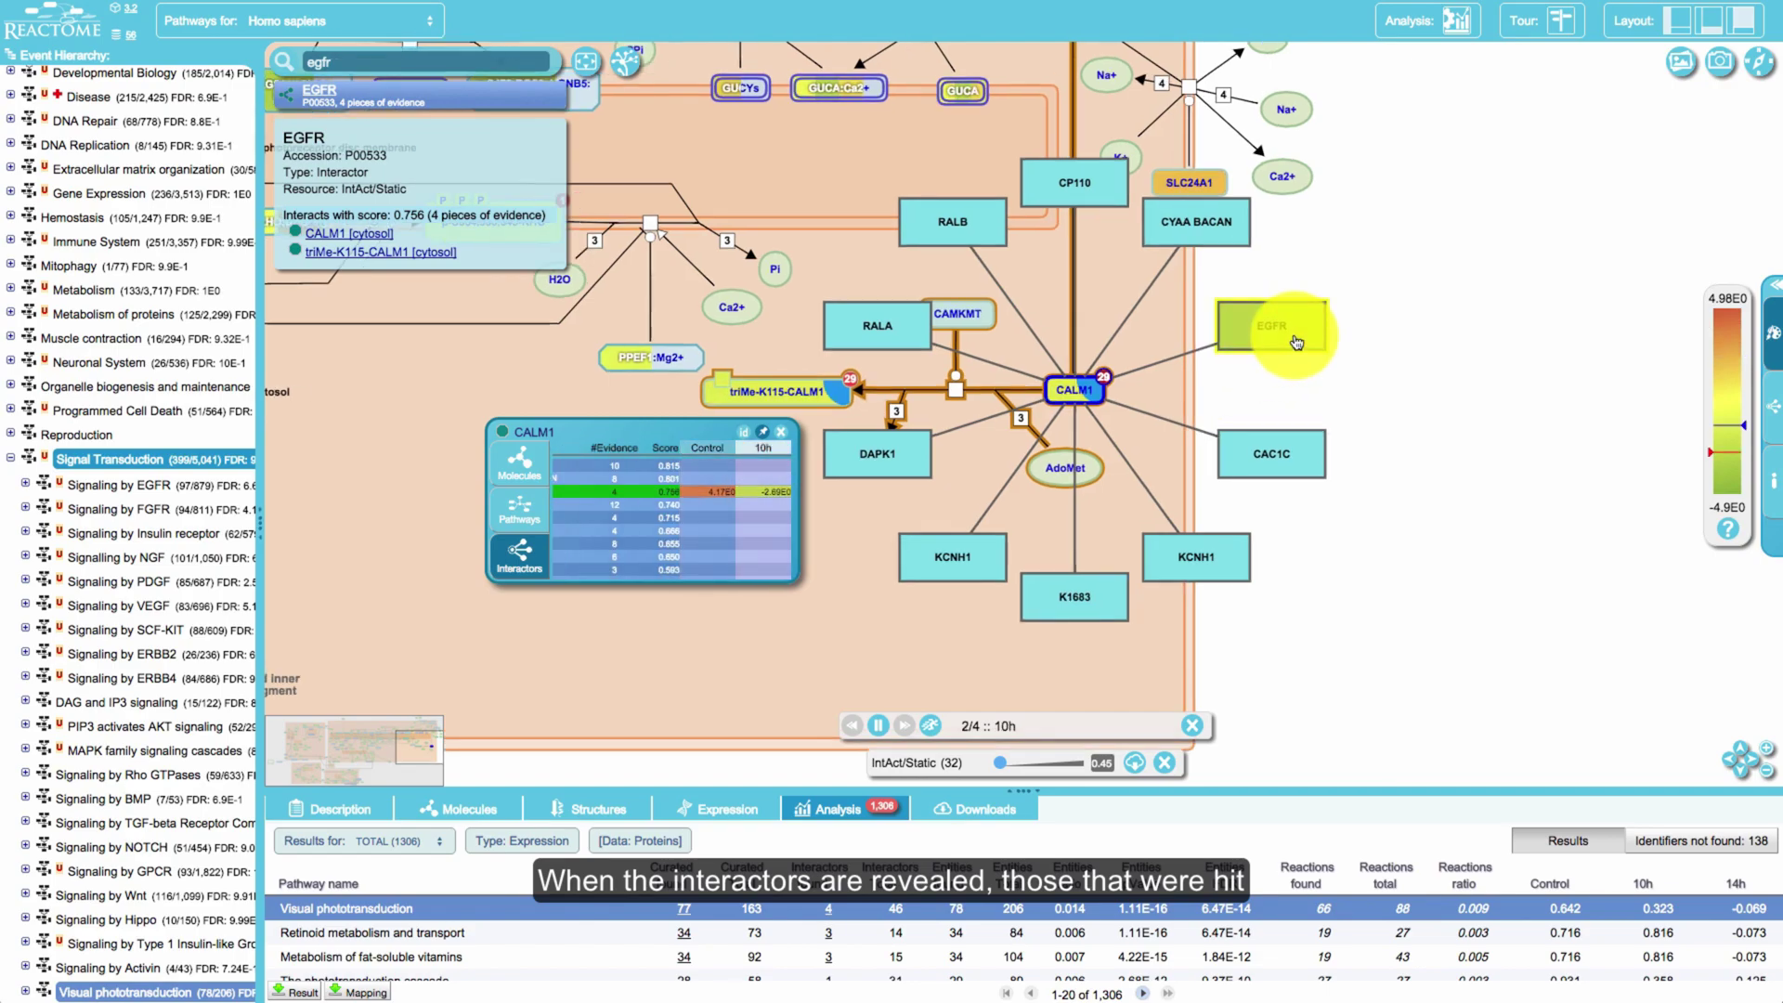
pyautogui.scroll(4, 1296, 341)
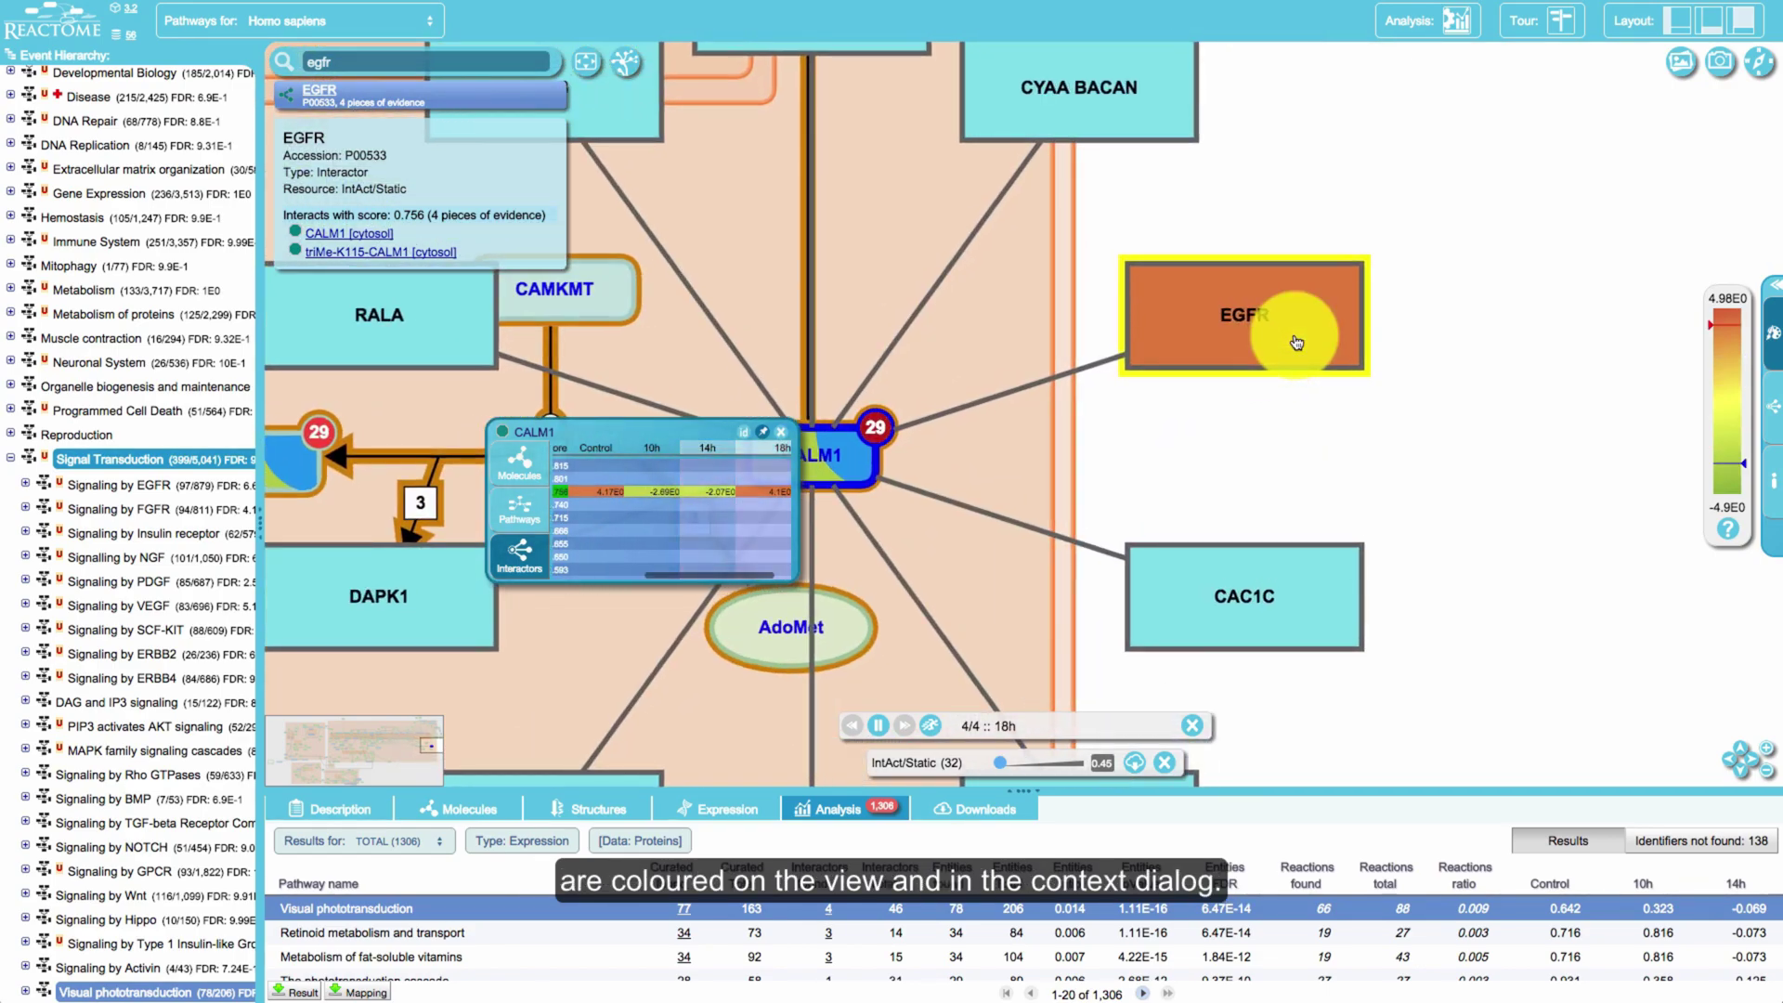
pyautogui.scroll(-6, 1296, 342)
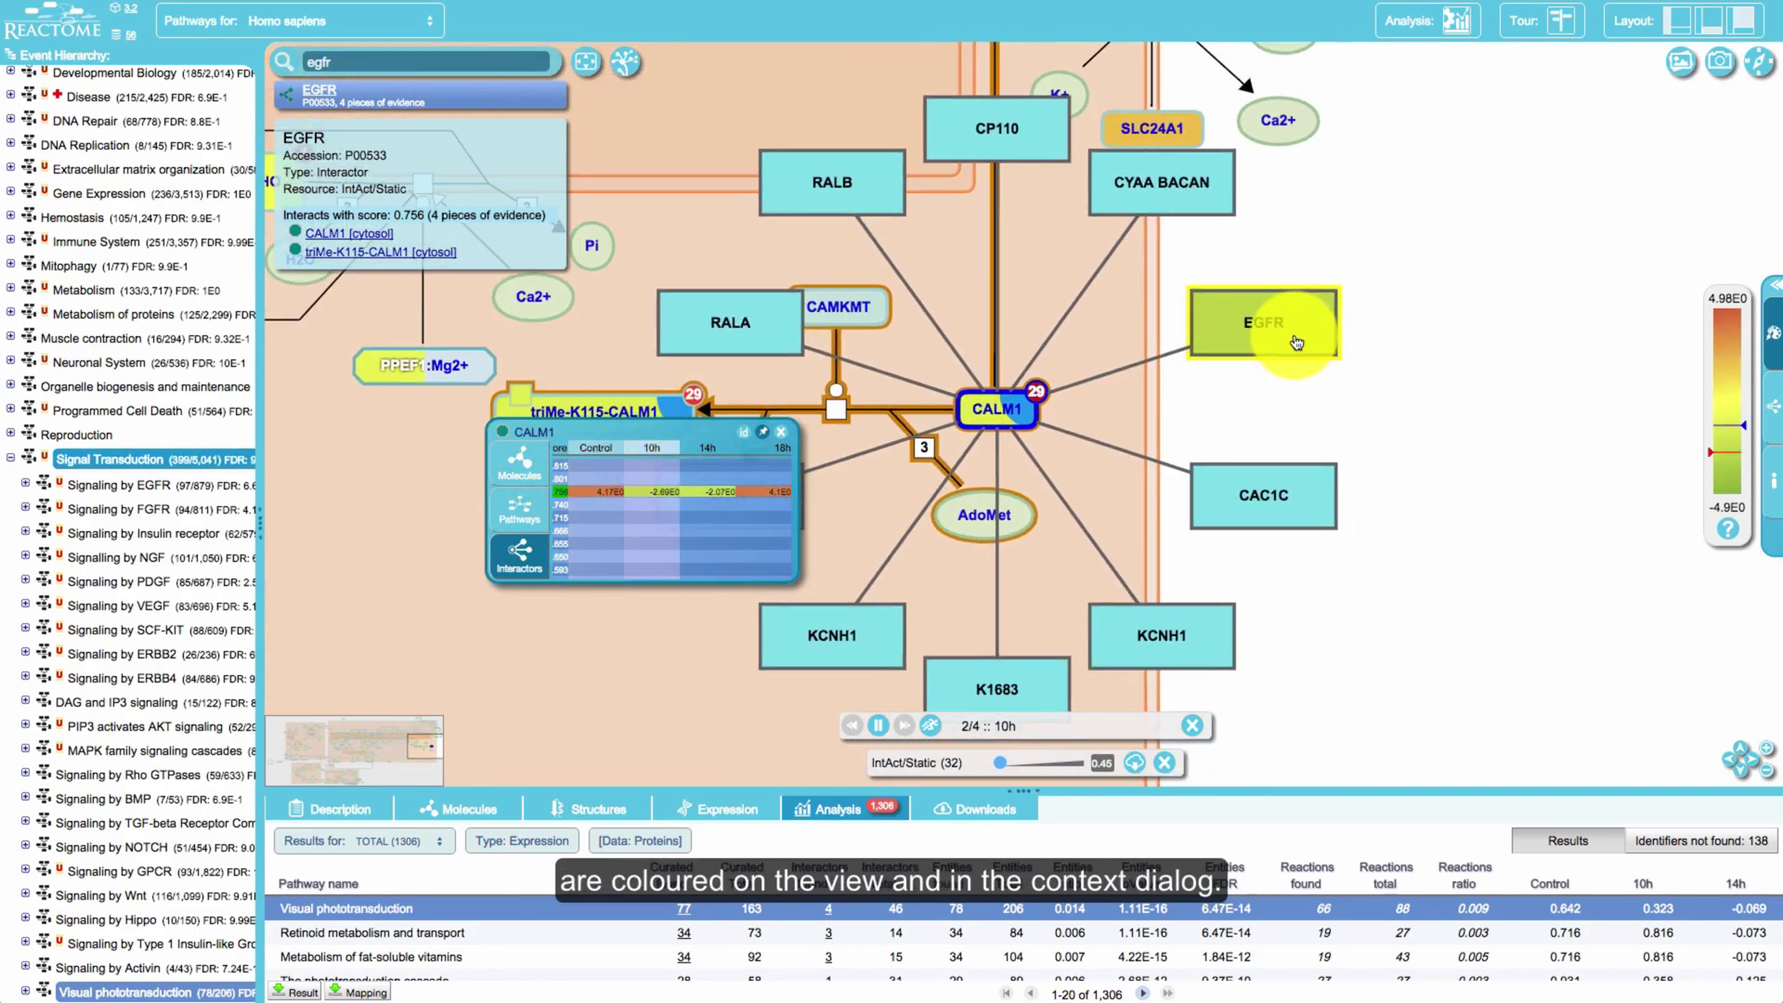
# Try the Standard and Copper Plus analysis overlay colour profiles, then return to Strosobar.
pyautogui.click(1773, 333)
pyautogui.click(1702, 408)
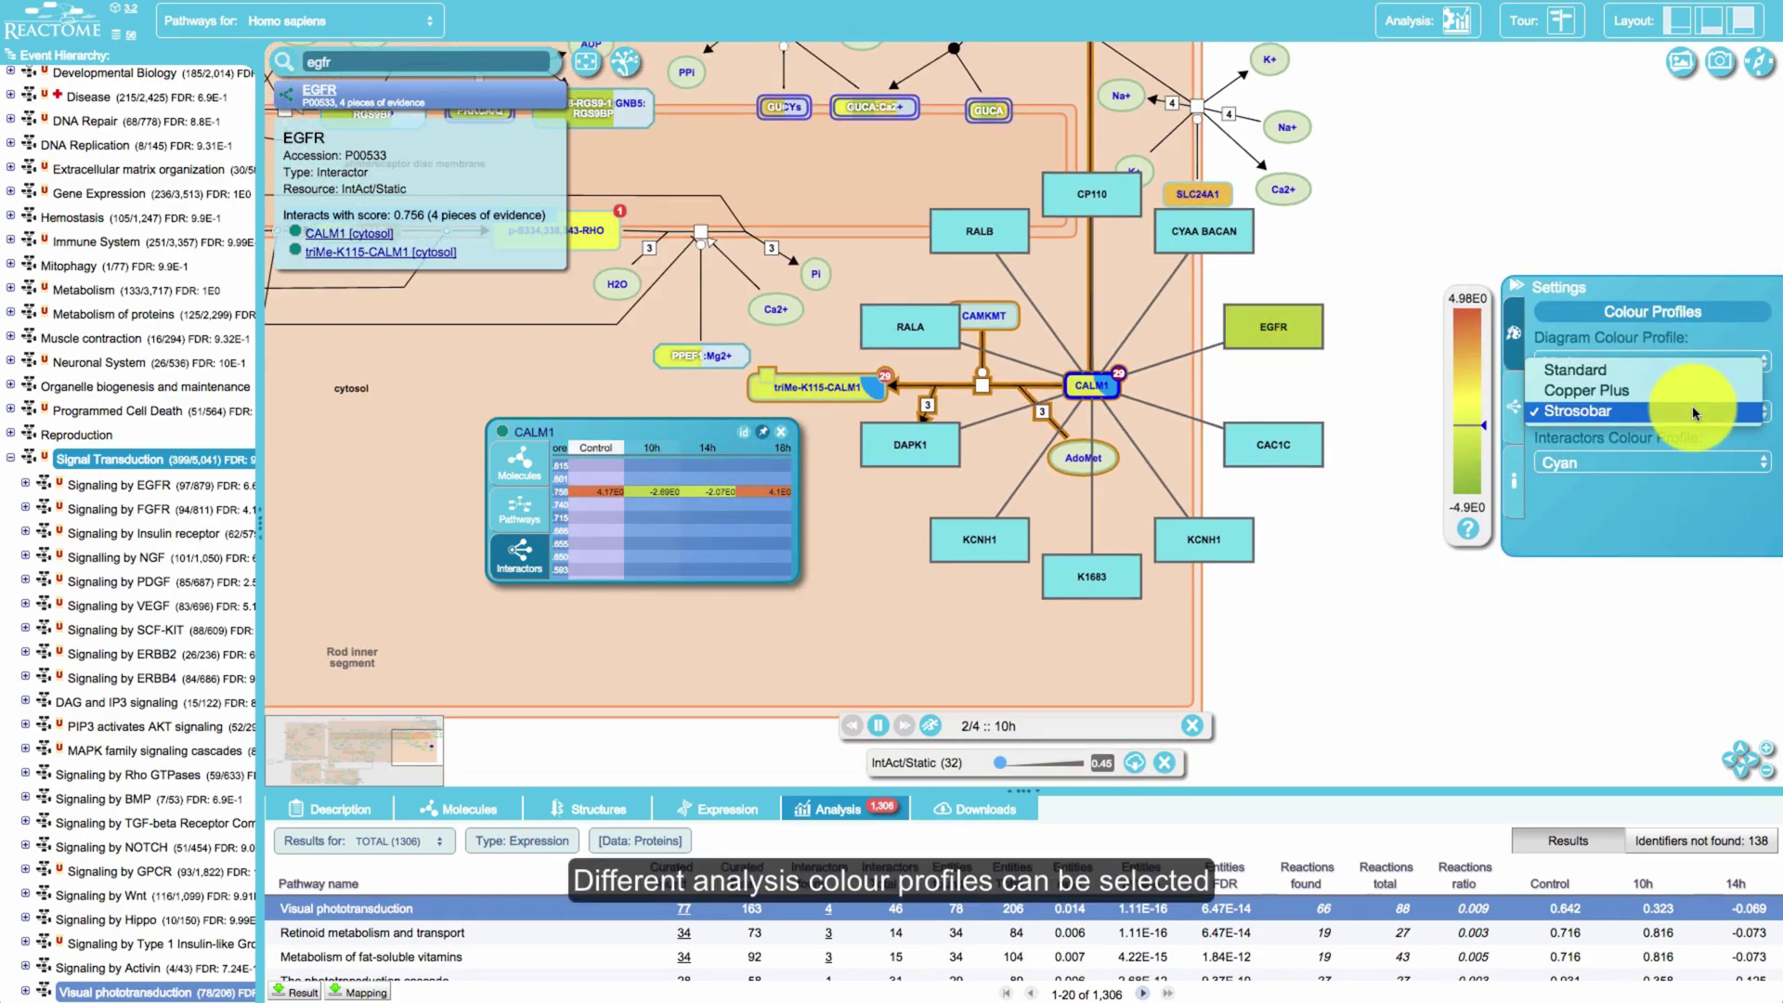
pyautogui.click(1637, 365)
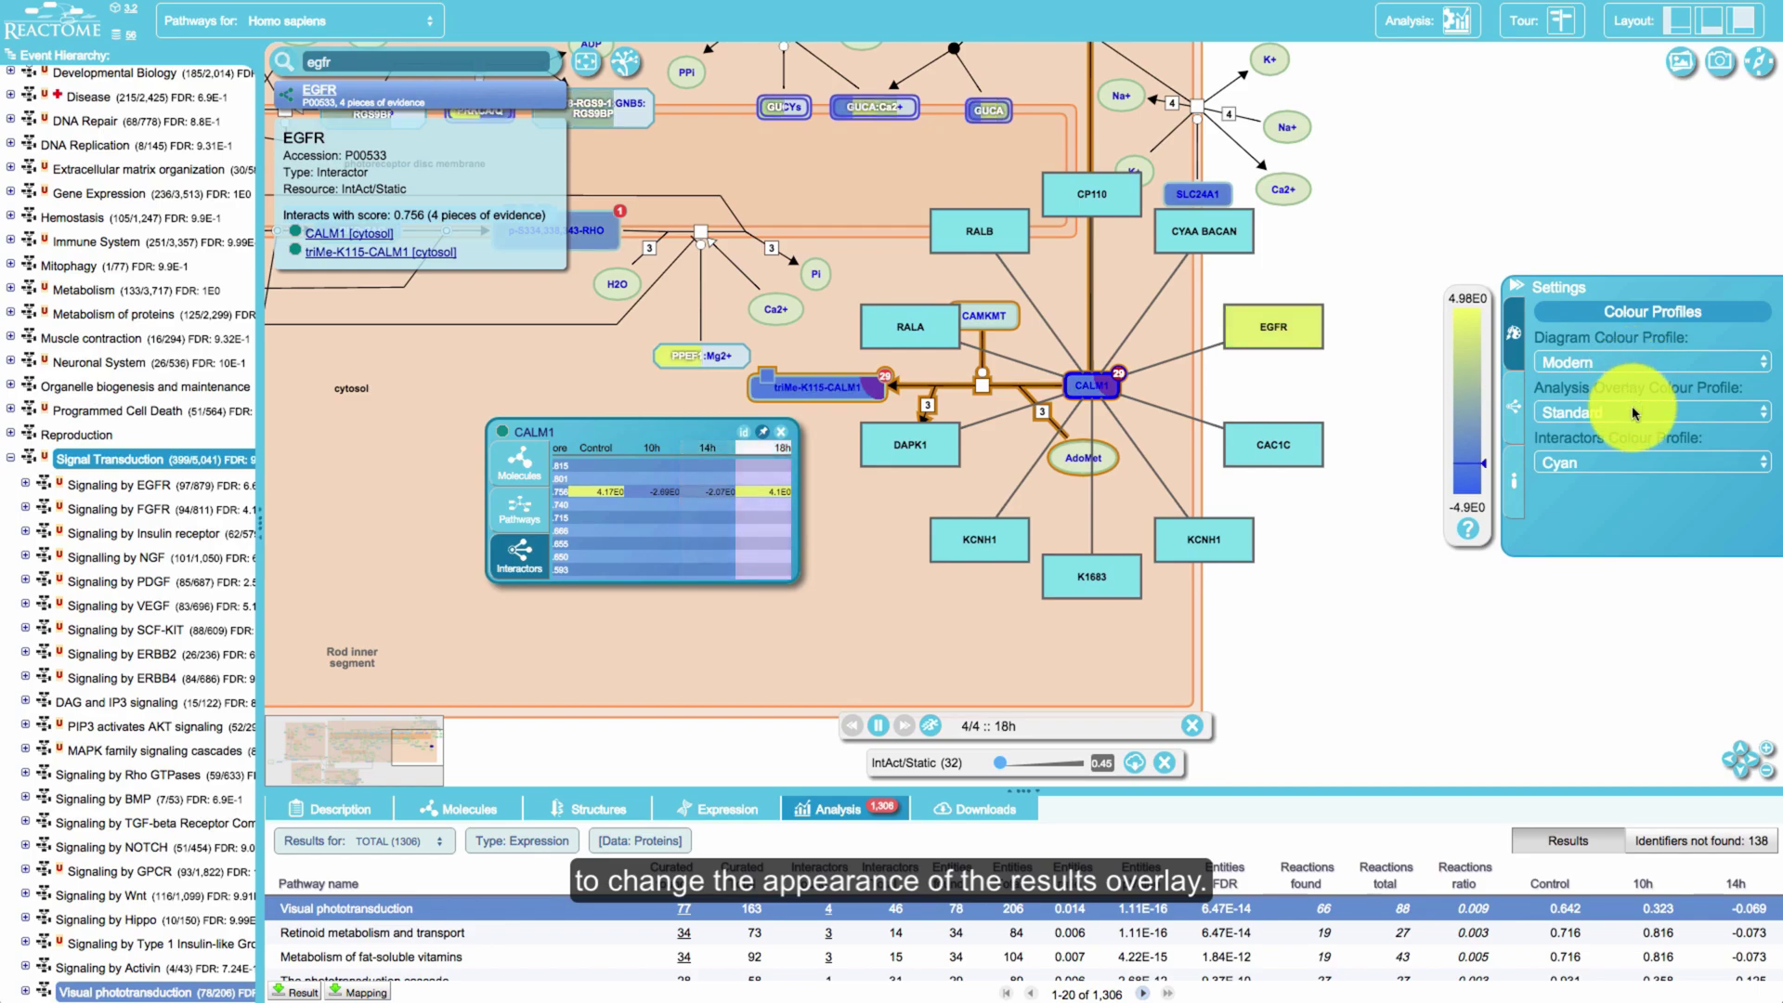
pyautogui.click(1635, 412)
pyautogui.click(1622, 420)
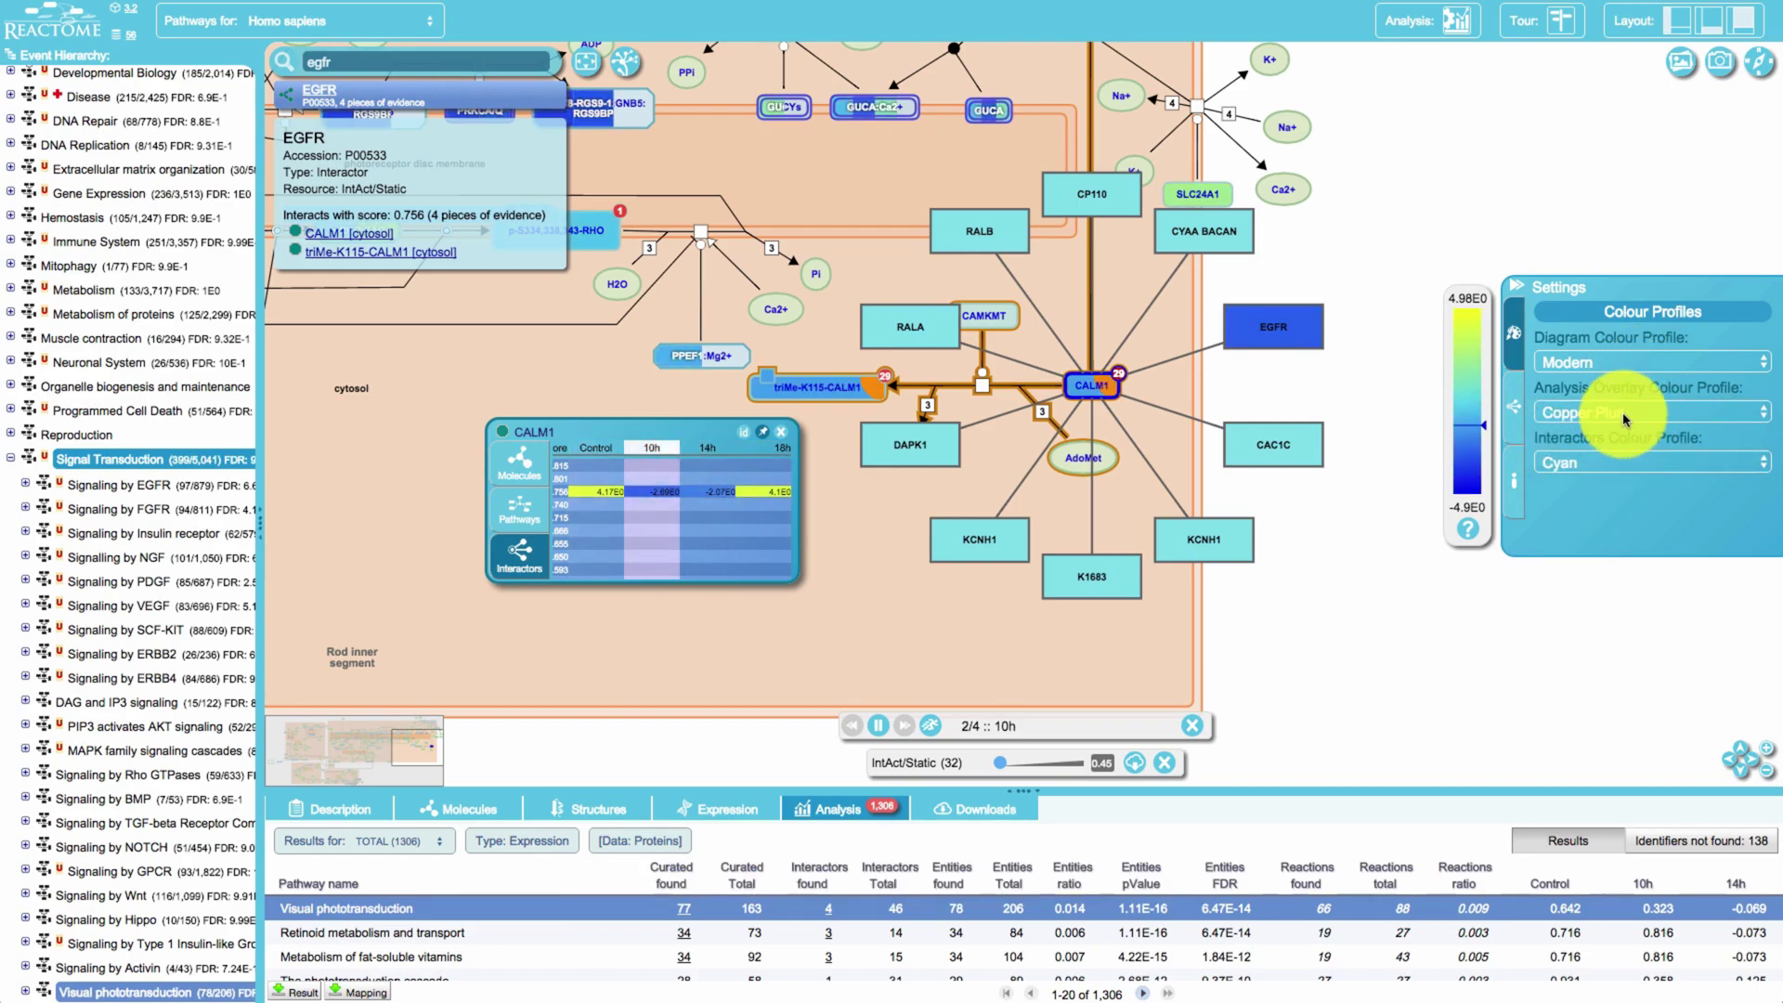
pyautogui.click(1624, 412)
pyautogui.click(1626, 426)
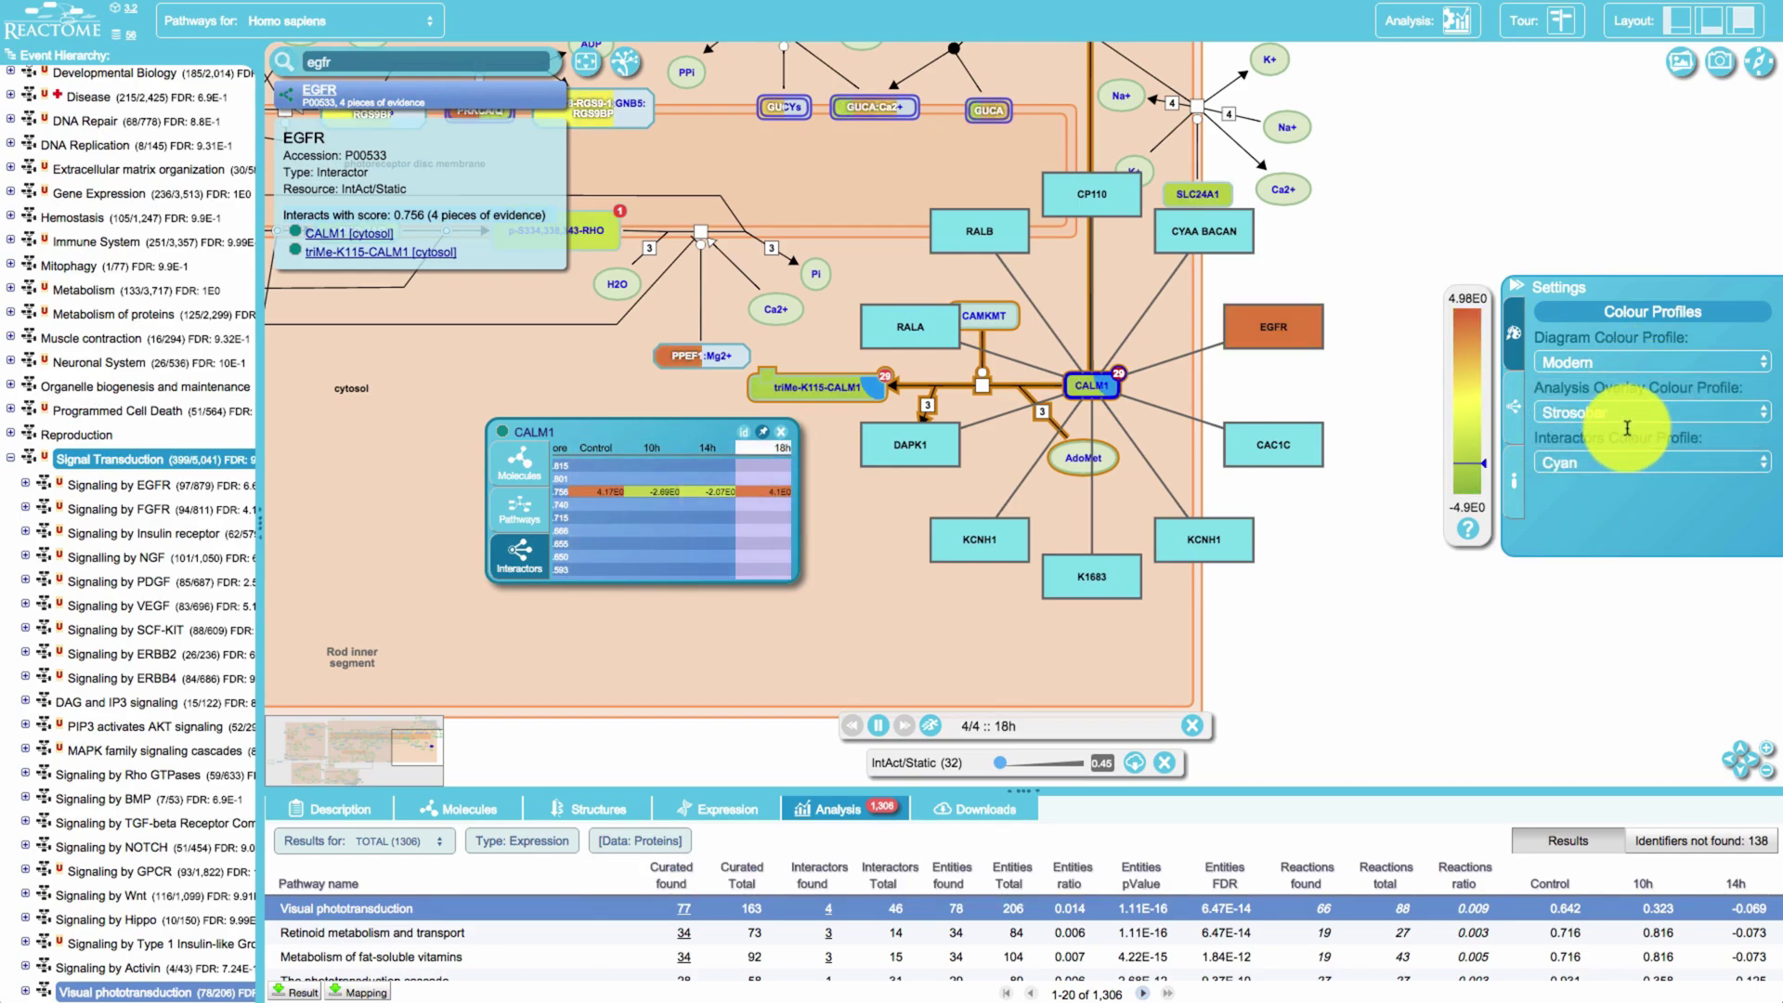
# Pause the expression player on the 14h sample and download the diagram as PNG.
pyautogui.click(878, 726)
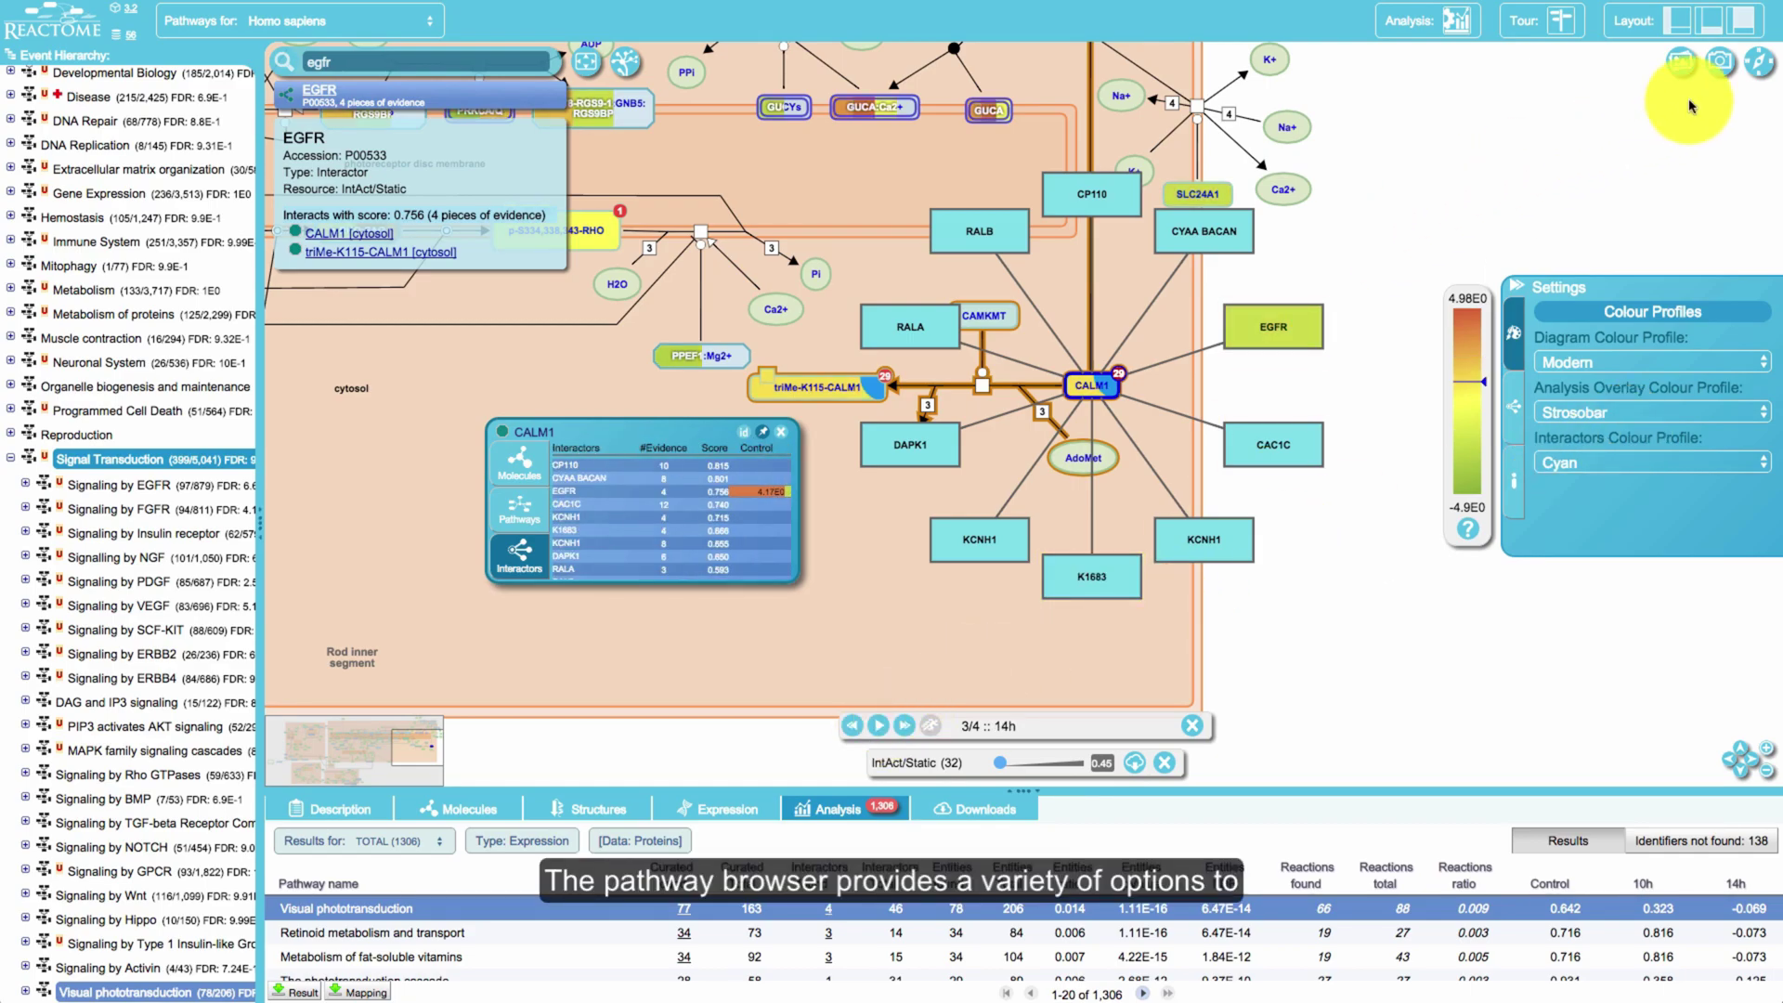
pyautogui.click(1720, 64)
pyautogui.click(733, 662)
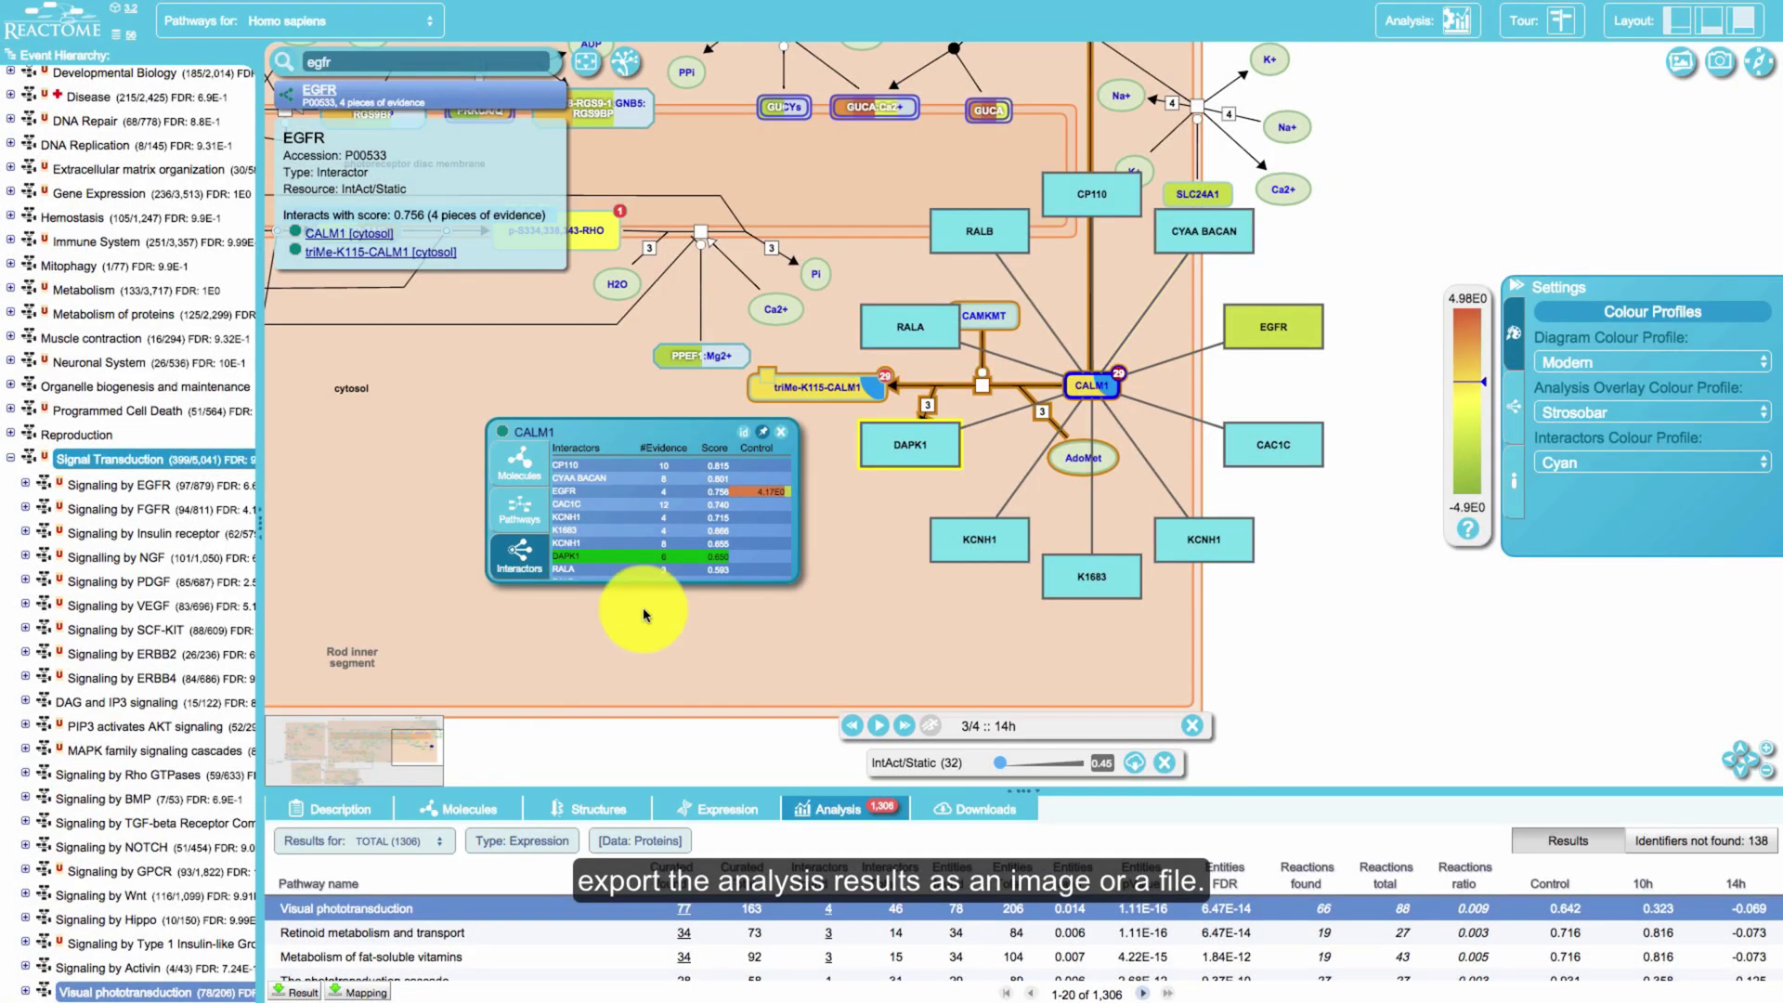